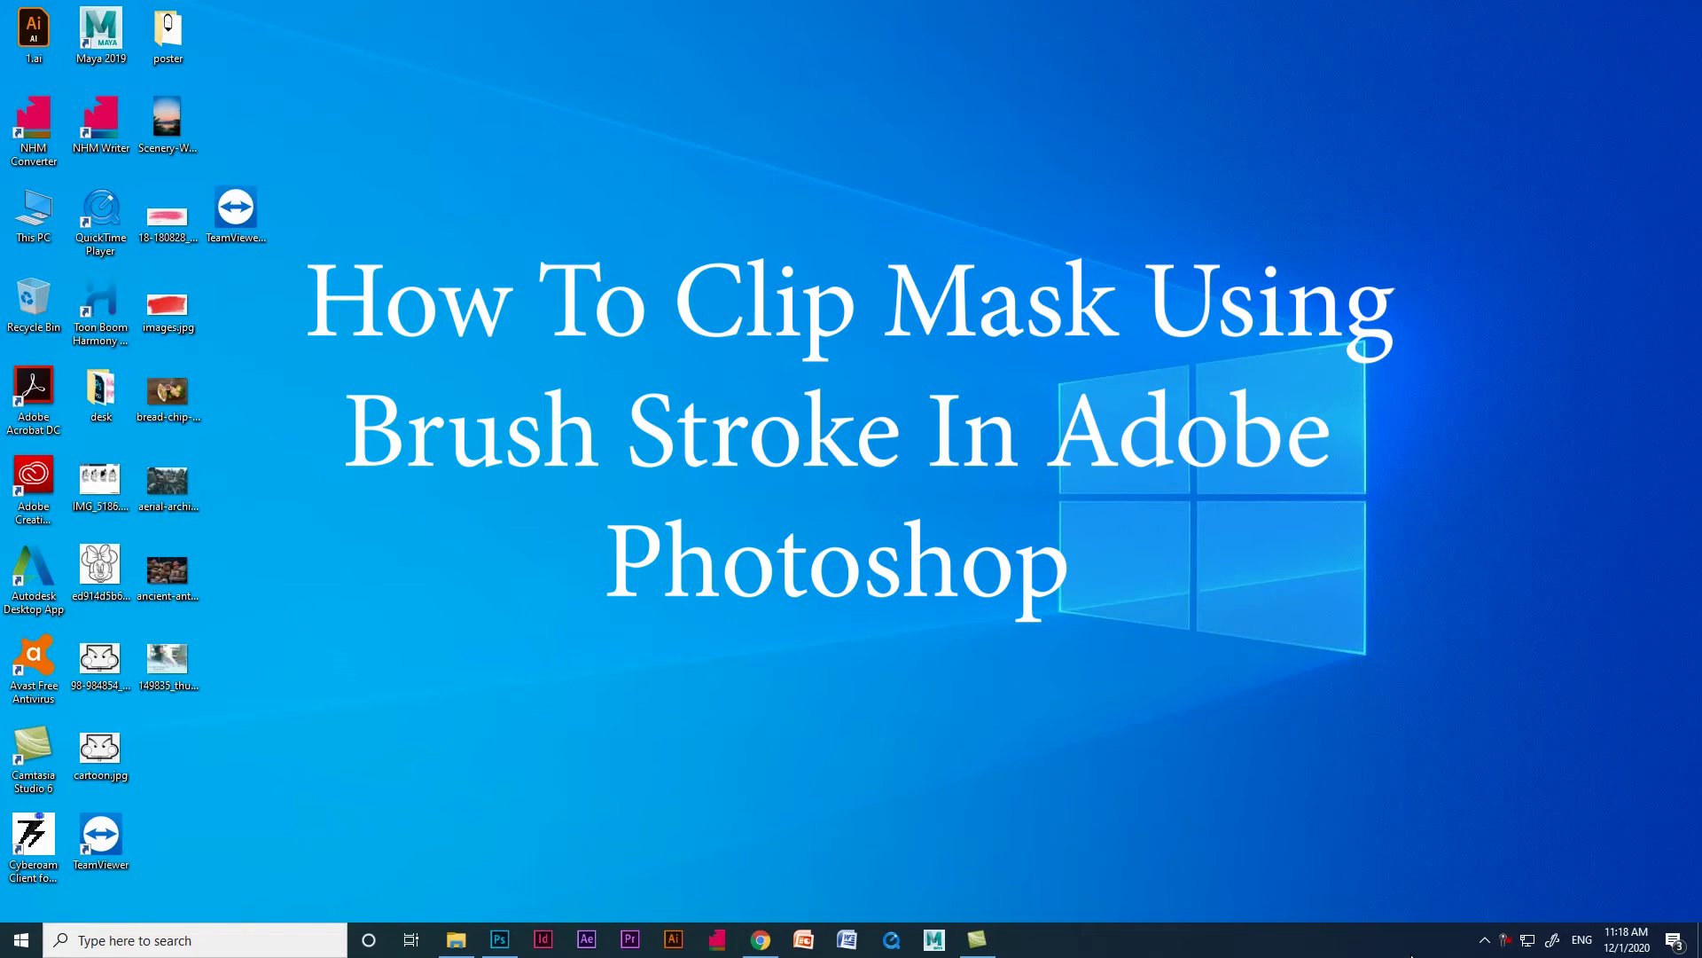
Step: Bring the Photoshop window with the blank Untitled-1 document to the front
click(499, 939)
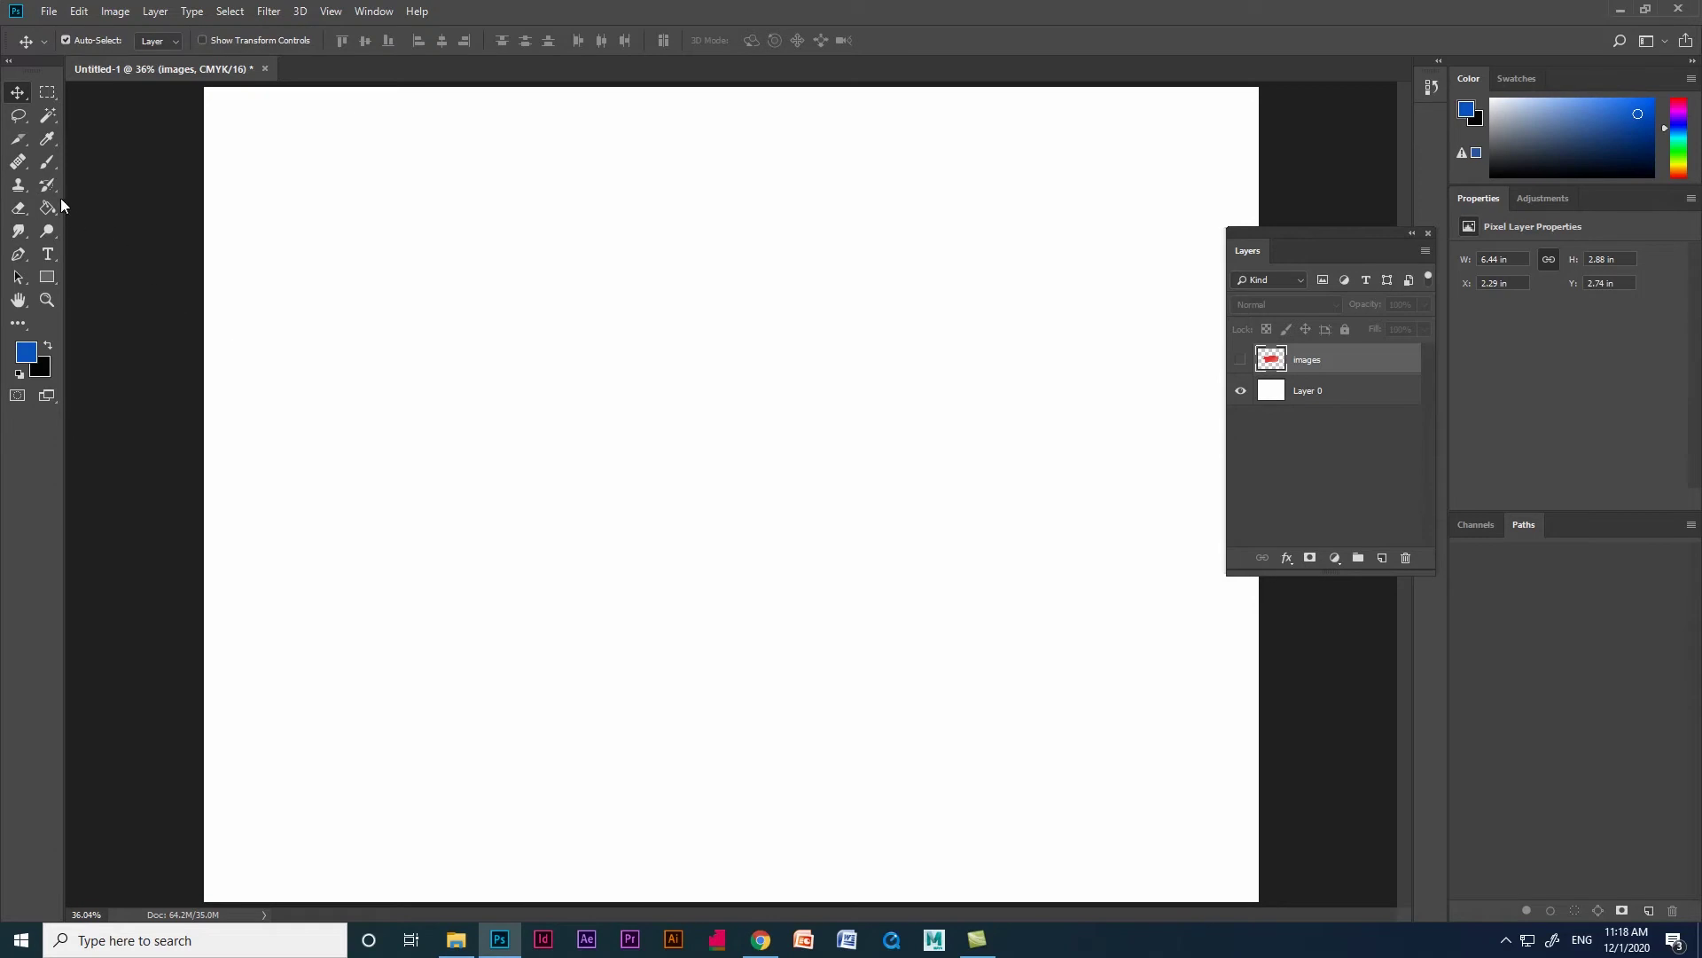
Step: Choose the Brush Tool and pick a 1200 px Kyle brush from the Wet Media Brushes set
click(49, 162)
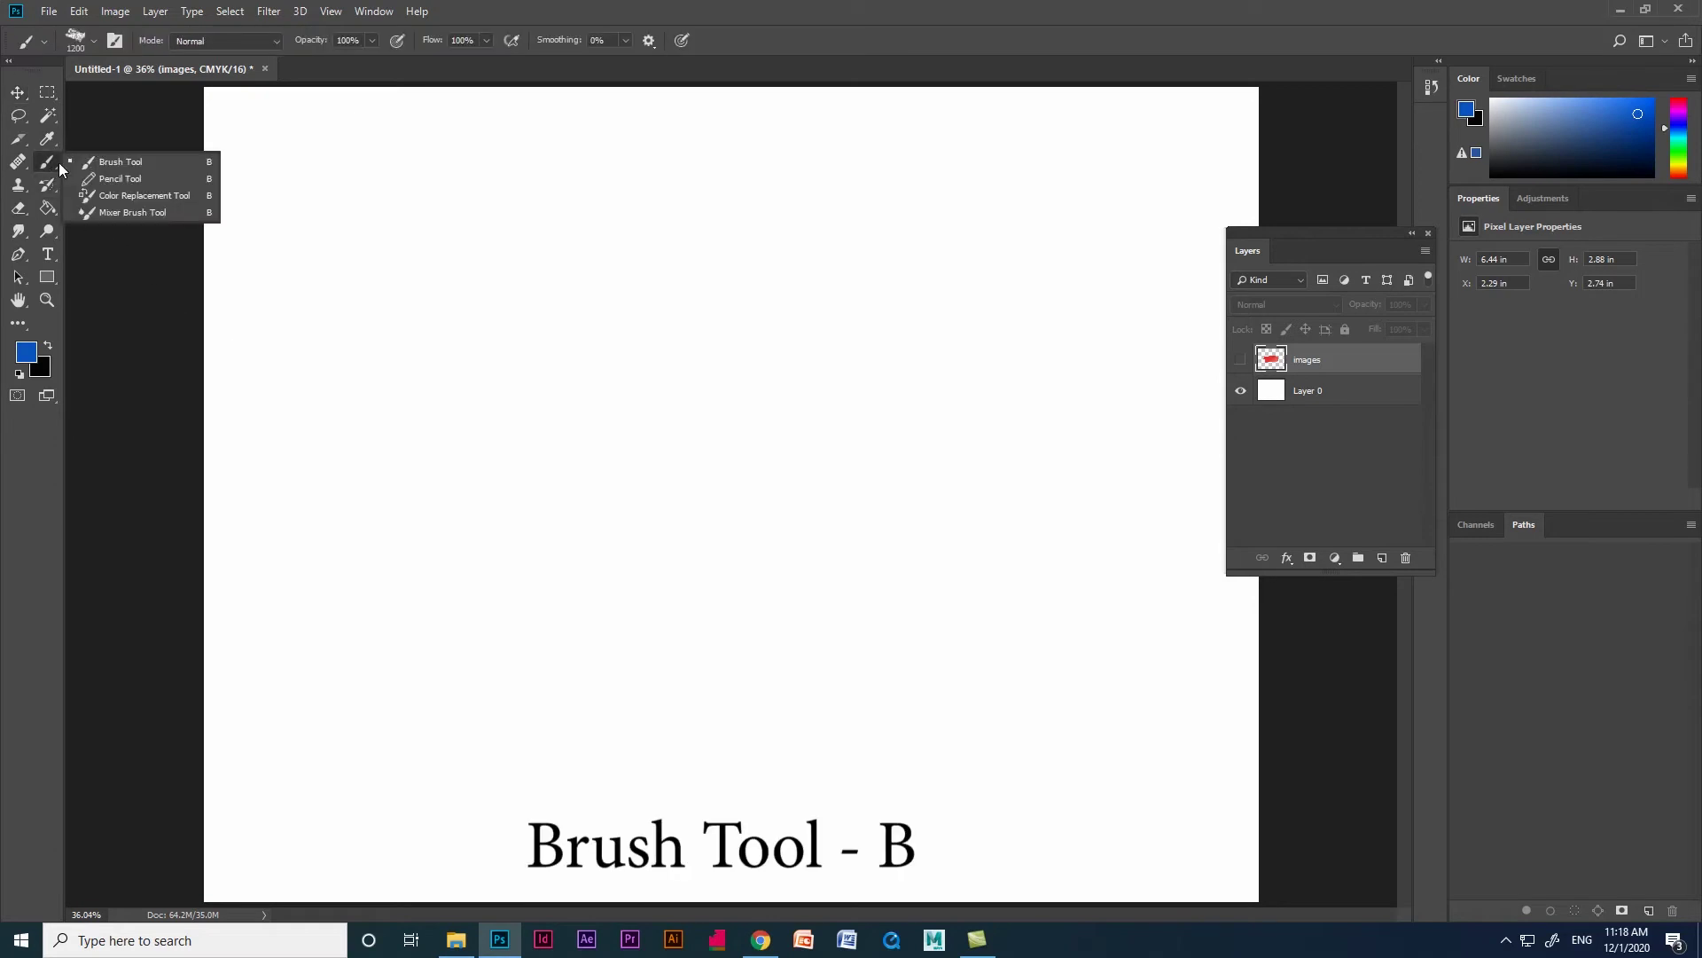
click(109, 163)
click(94, 40)
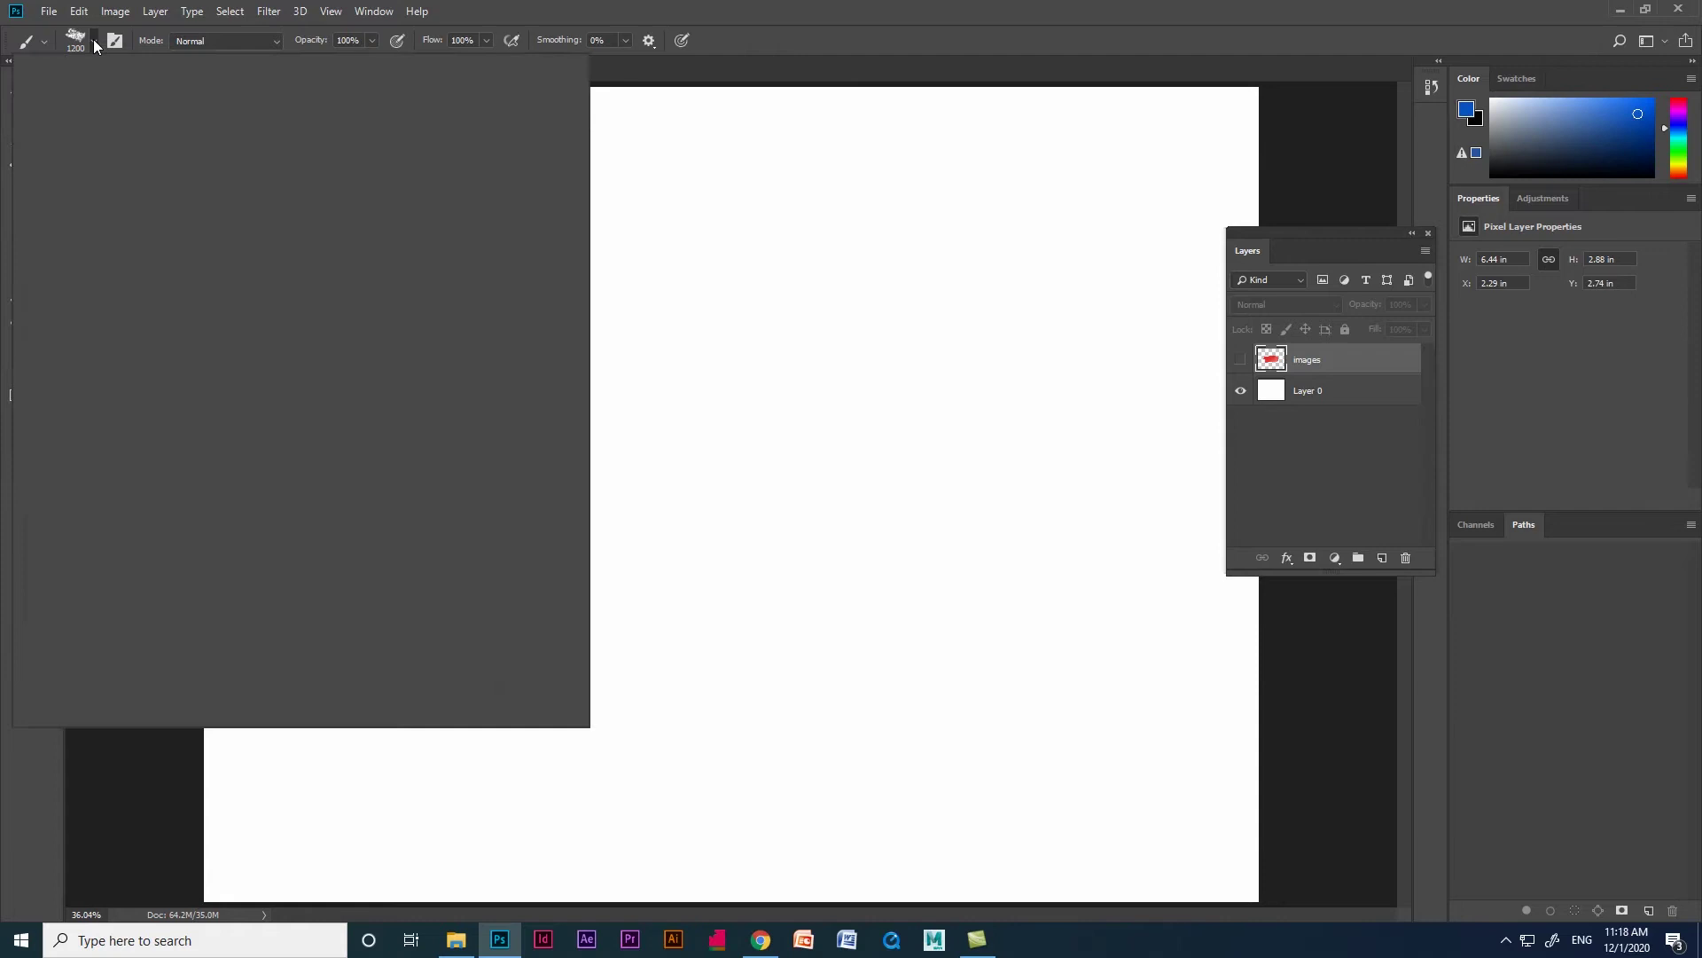
scroll(276, 431, up, 2)
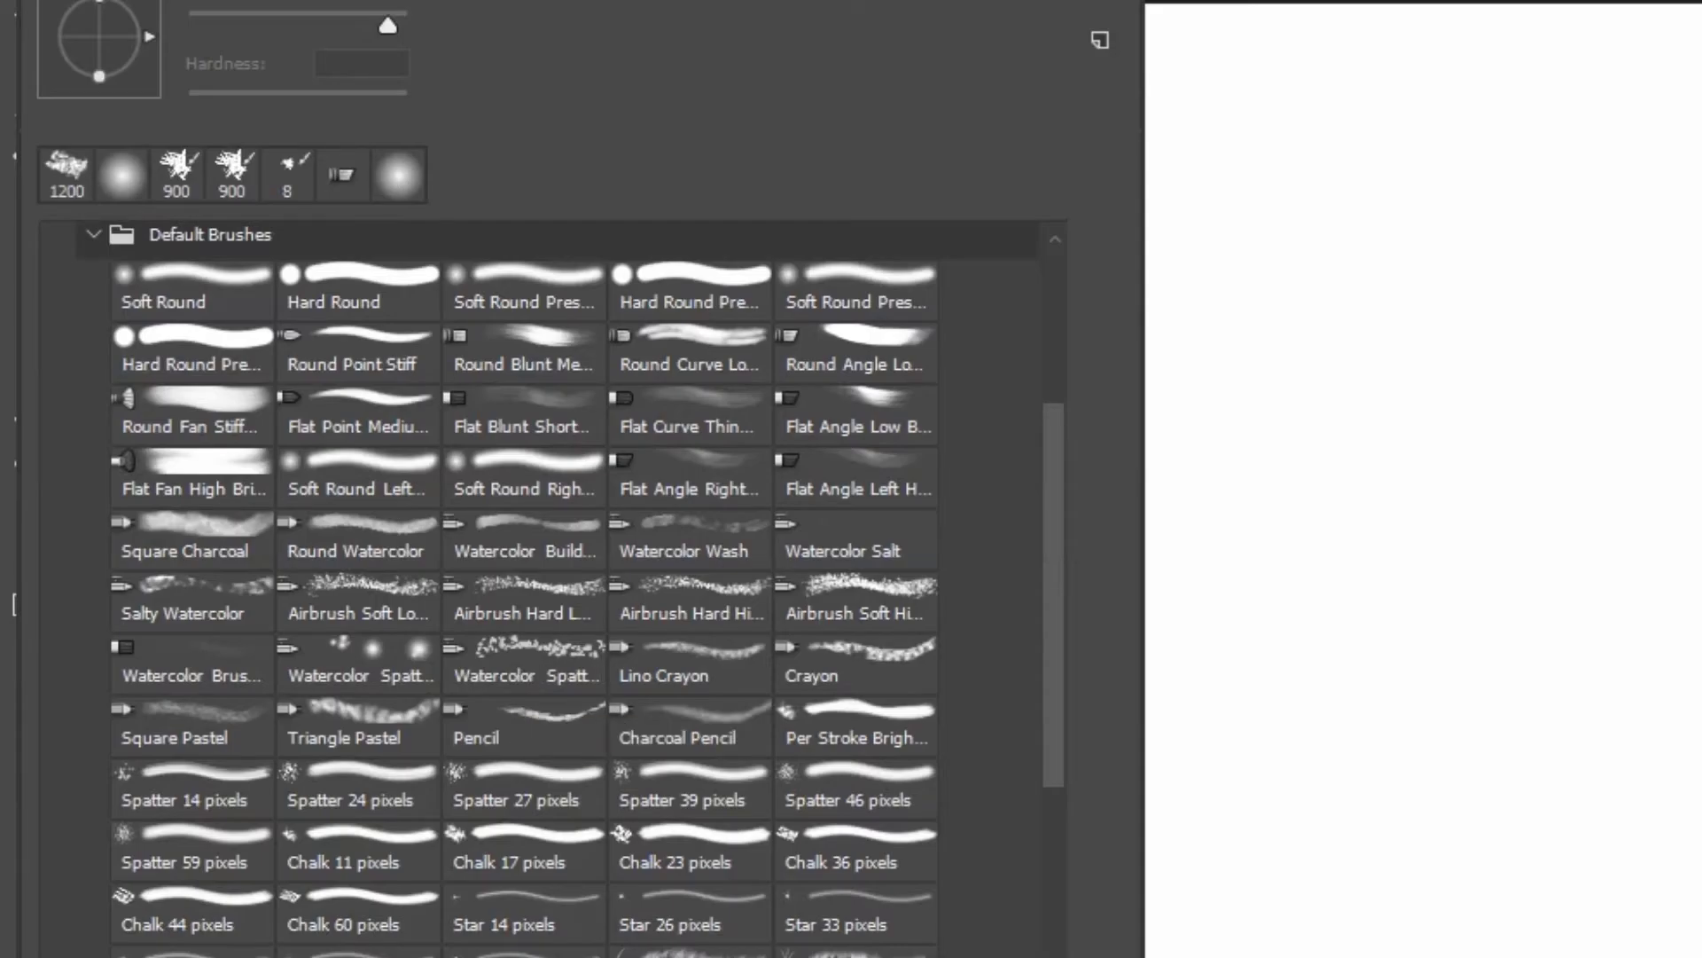
scroll(523, 585, down, 5)
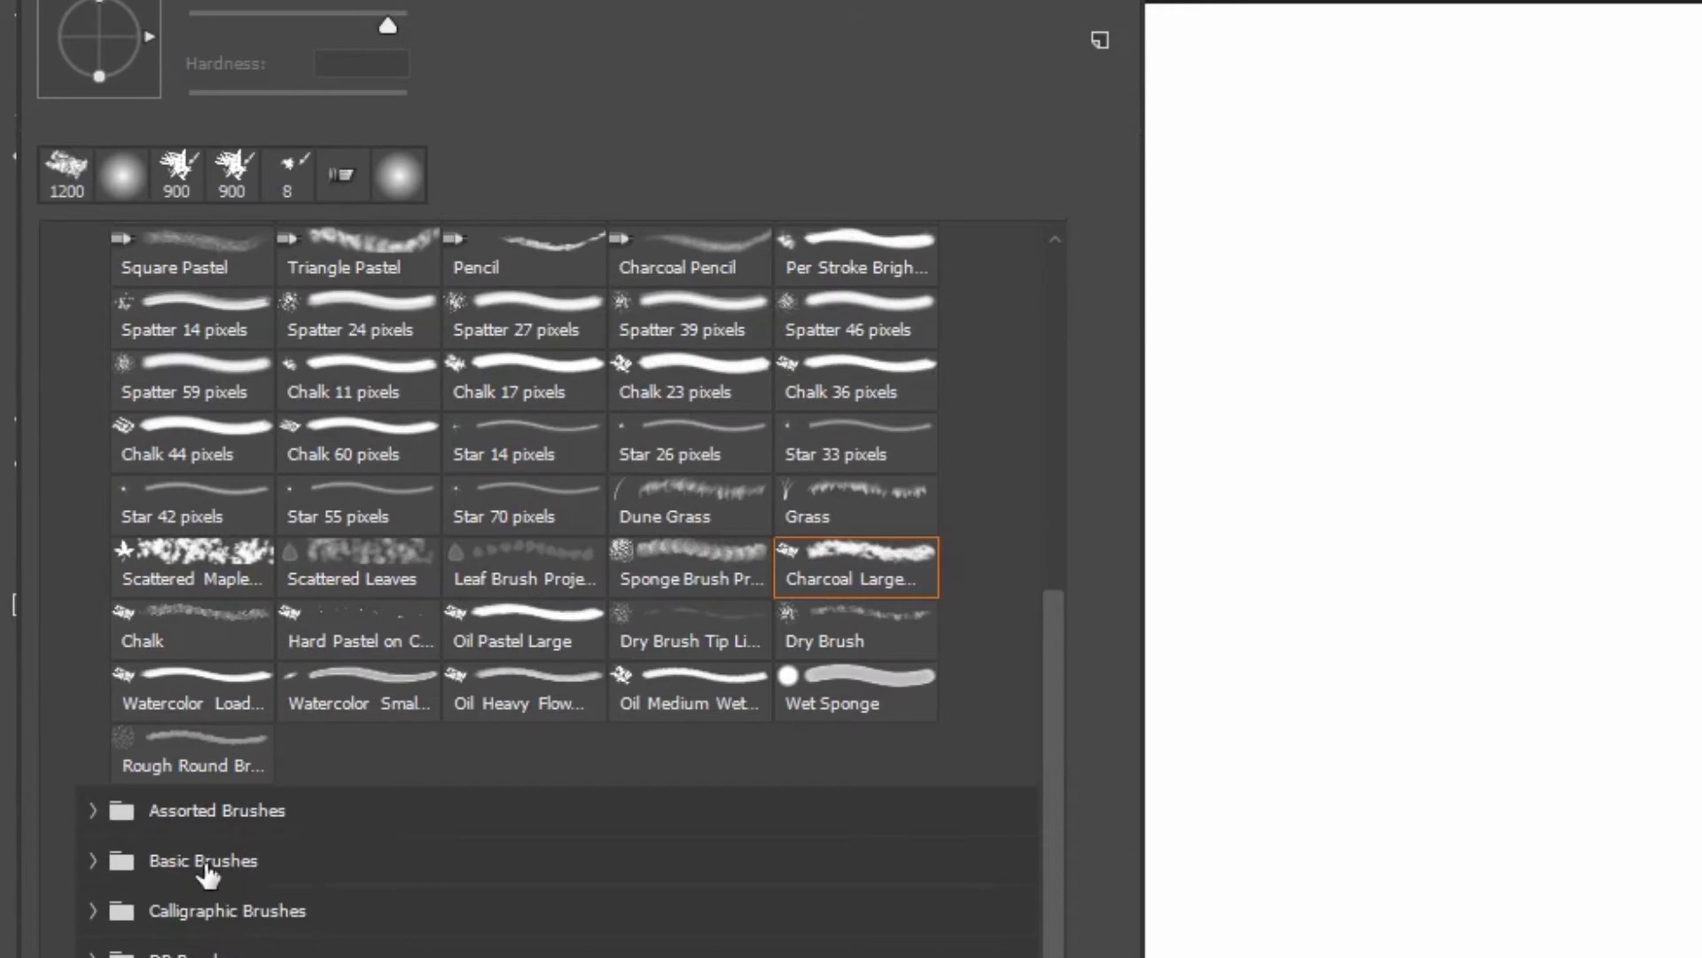
scroll(355, 931, down, 1)
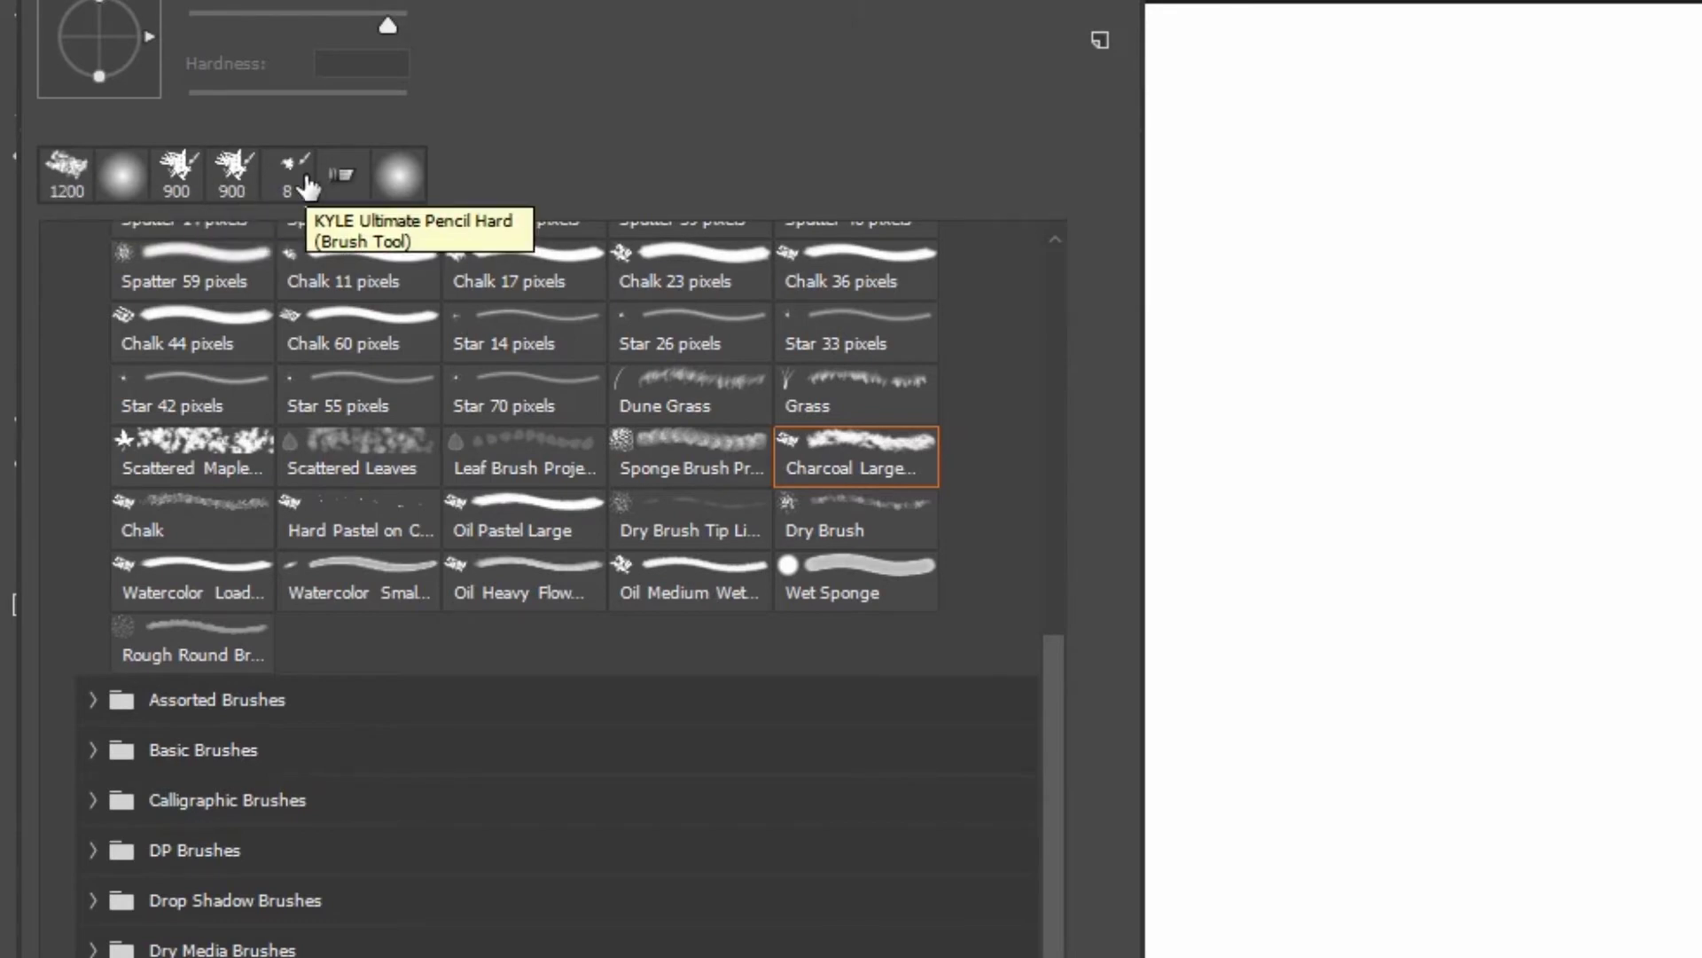
scroll(395, 462, up, 5)
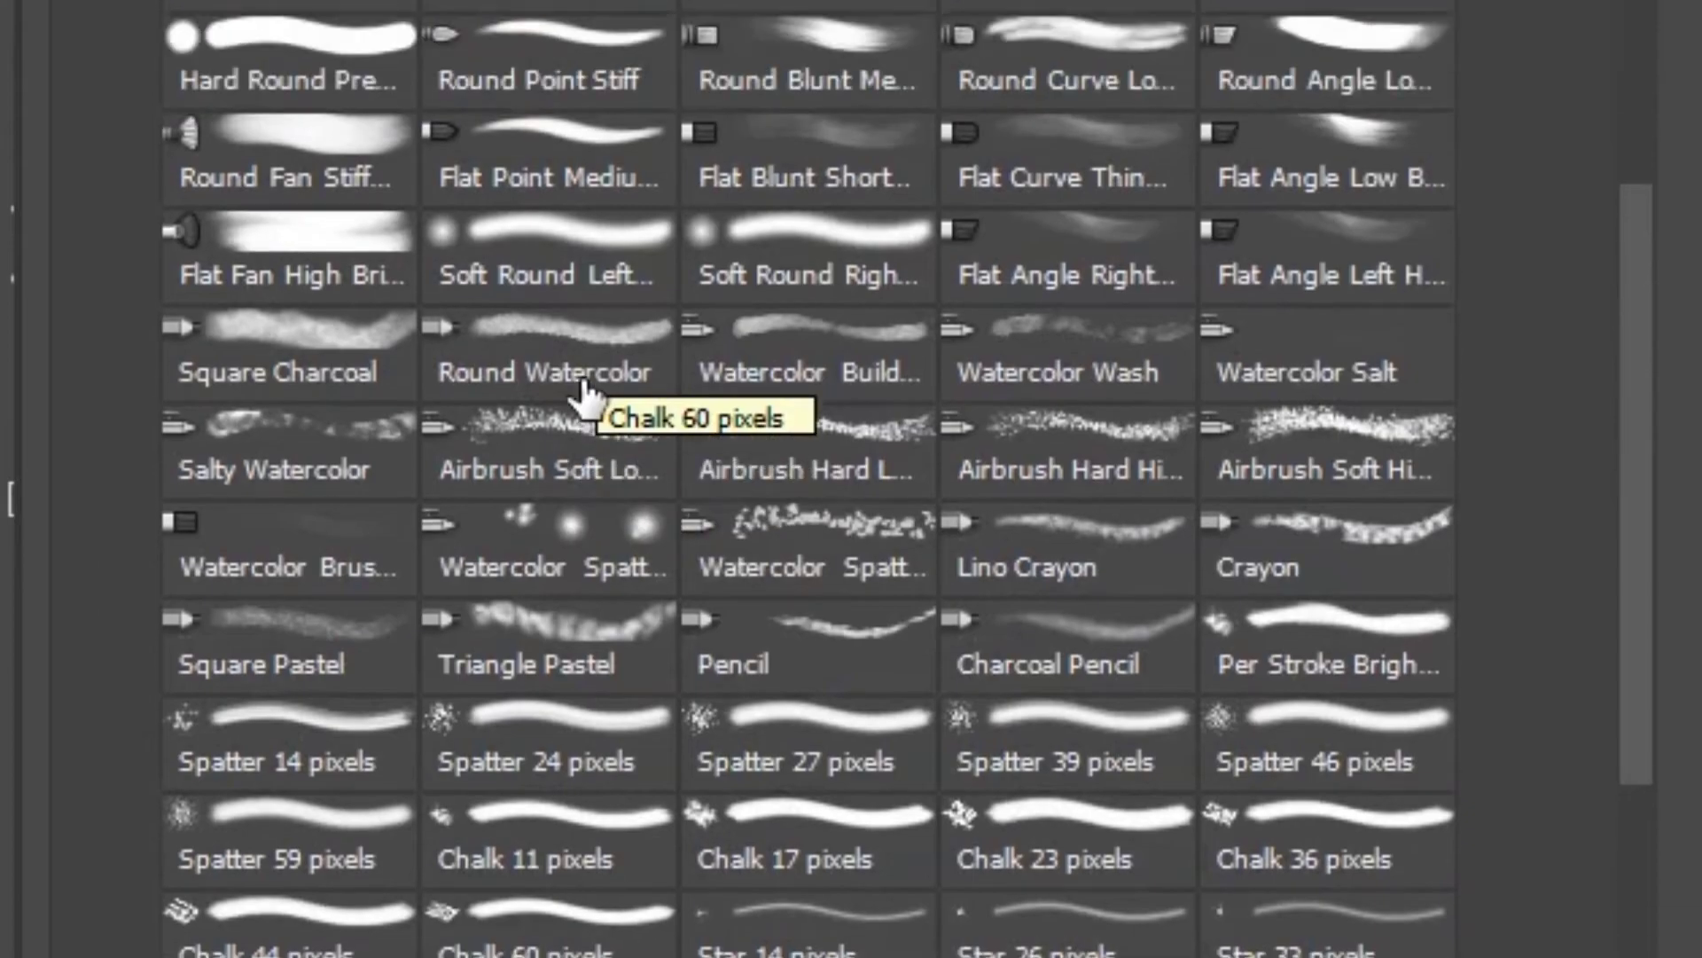
scroll(582, 390, up, 7)
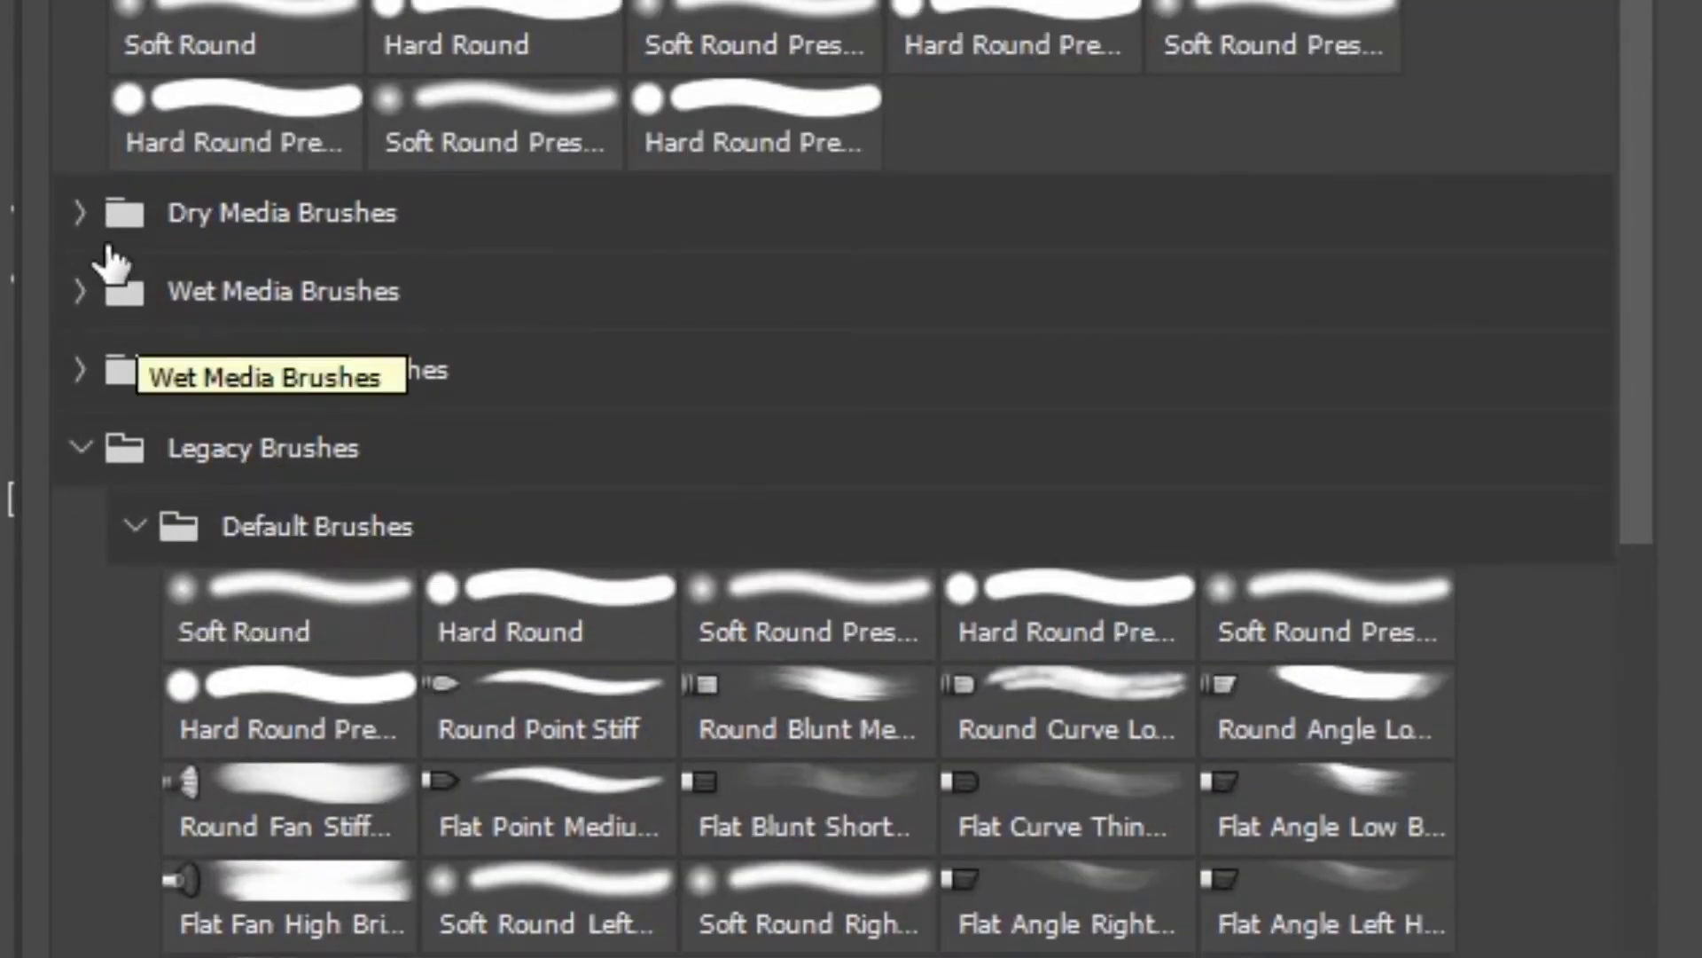
click(82, 295)
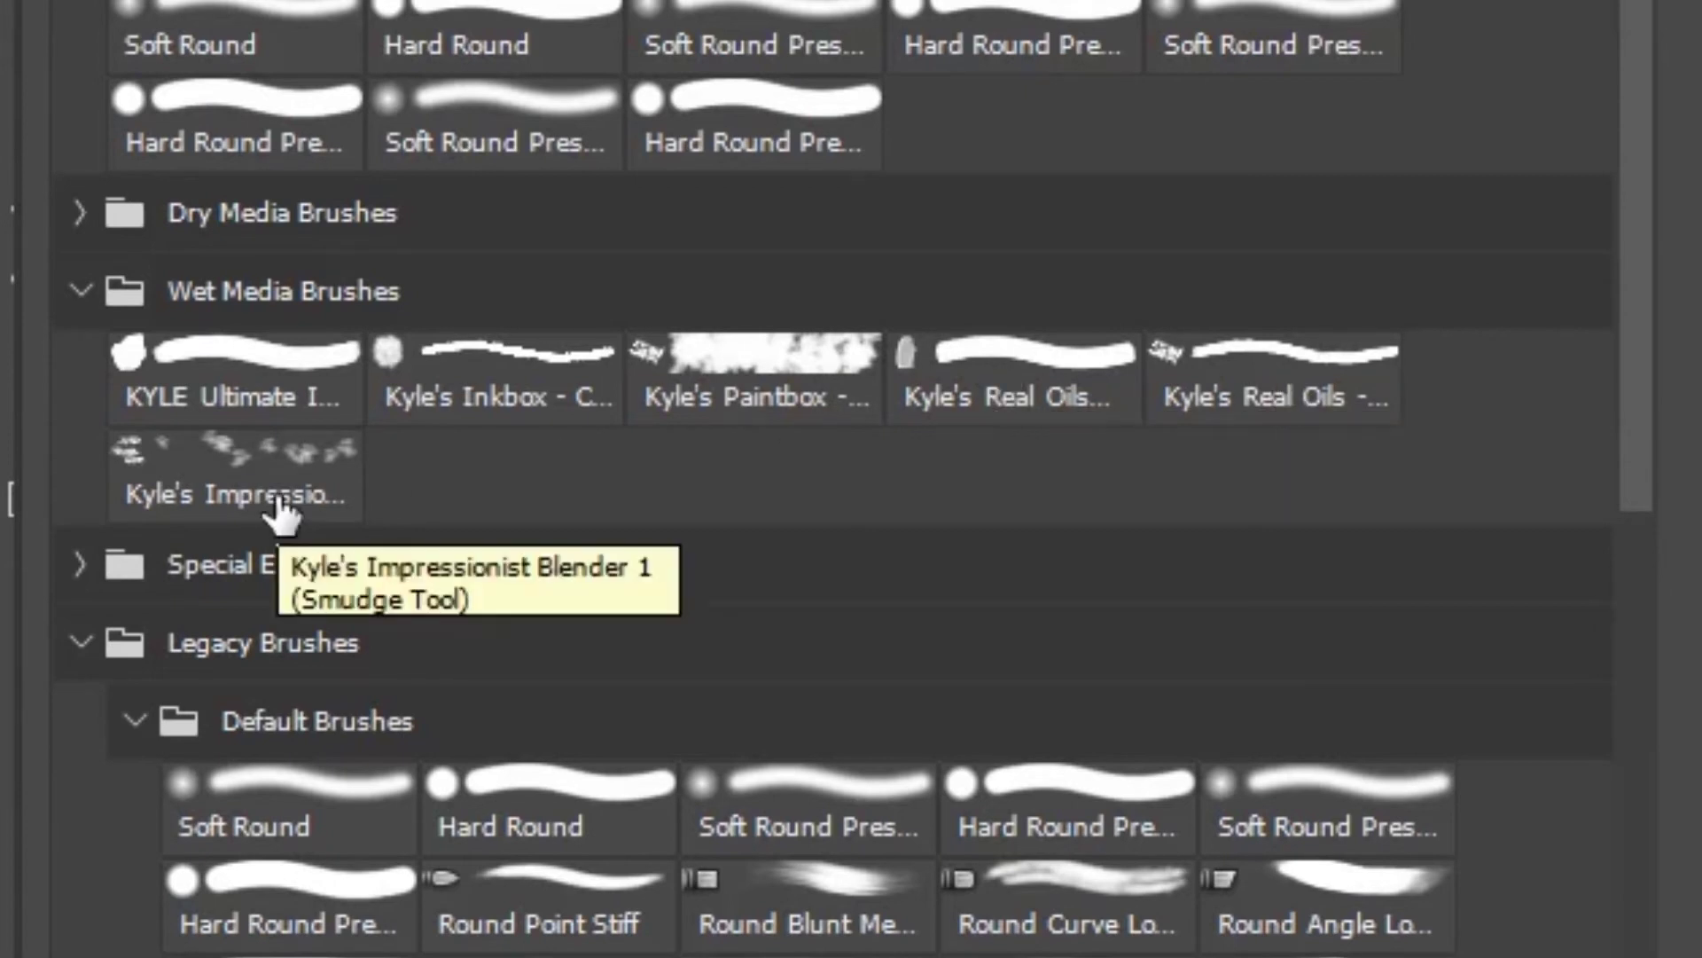
click(288, 404)
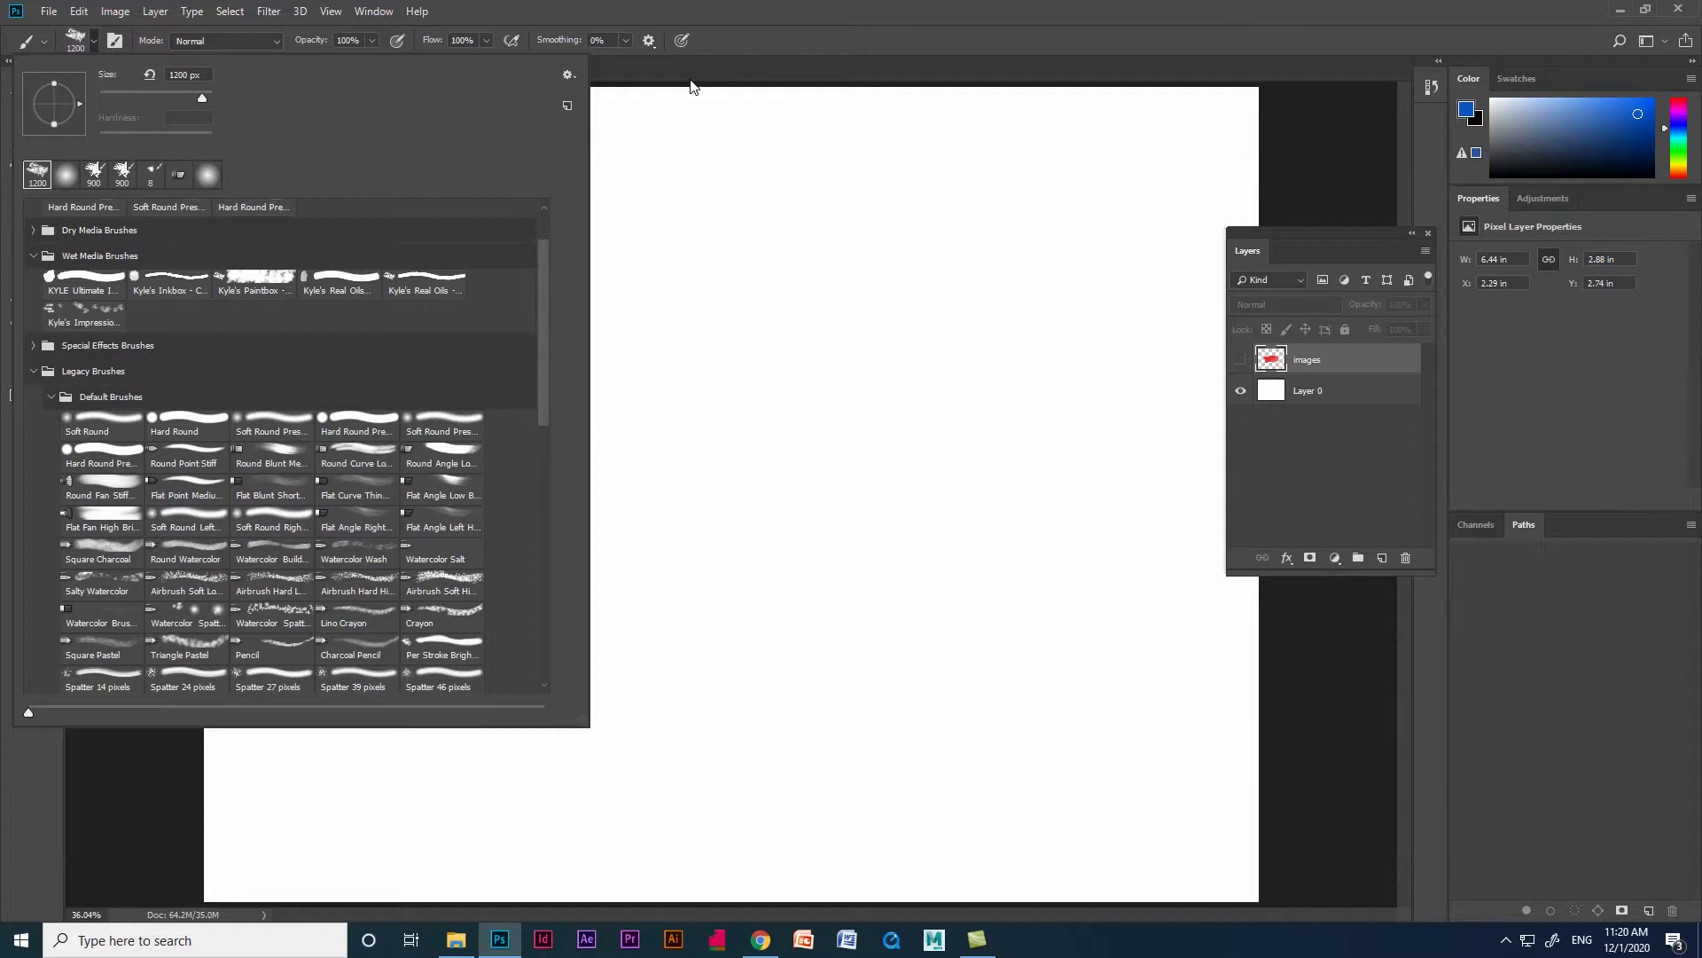
Step: Add empty Layer 1, leave white Layer 0 visible, and discard an extra Layer 2
key(Return)
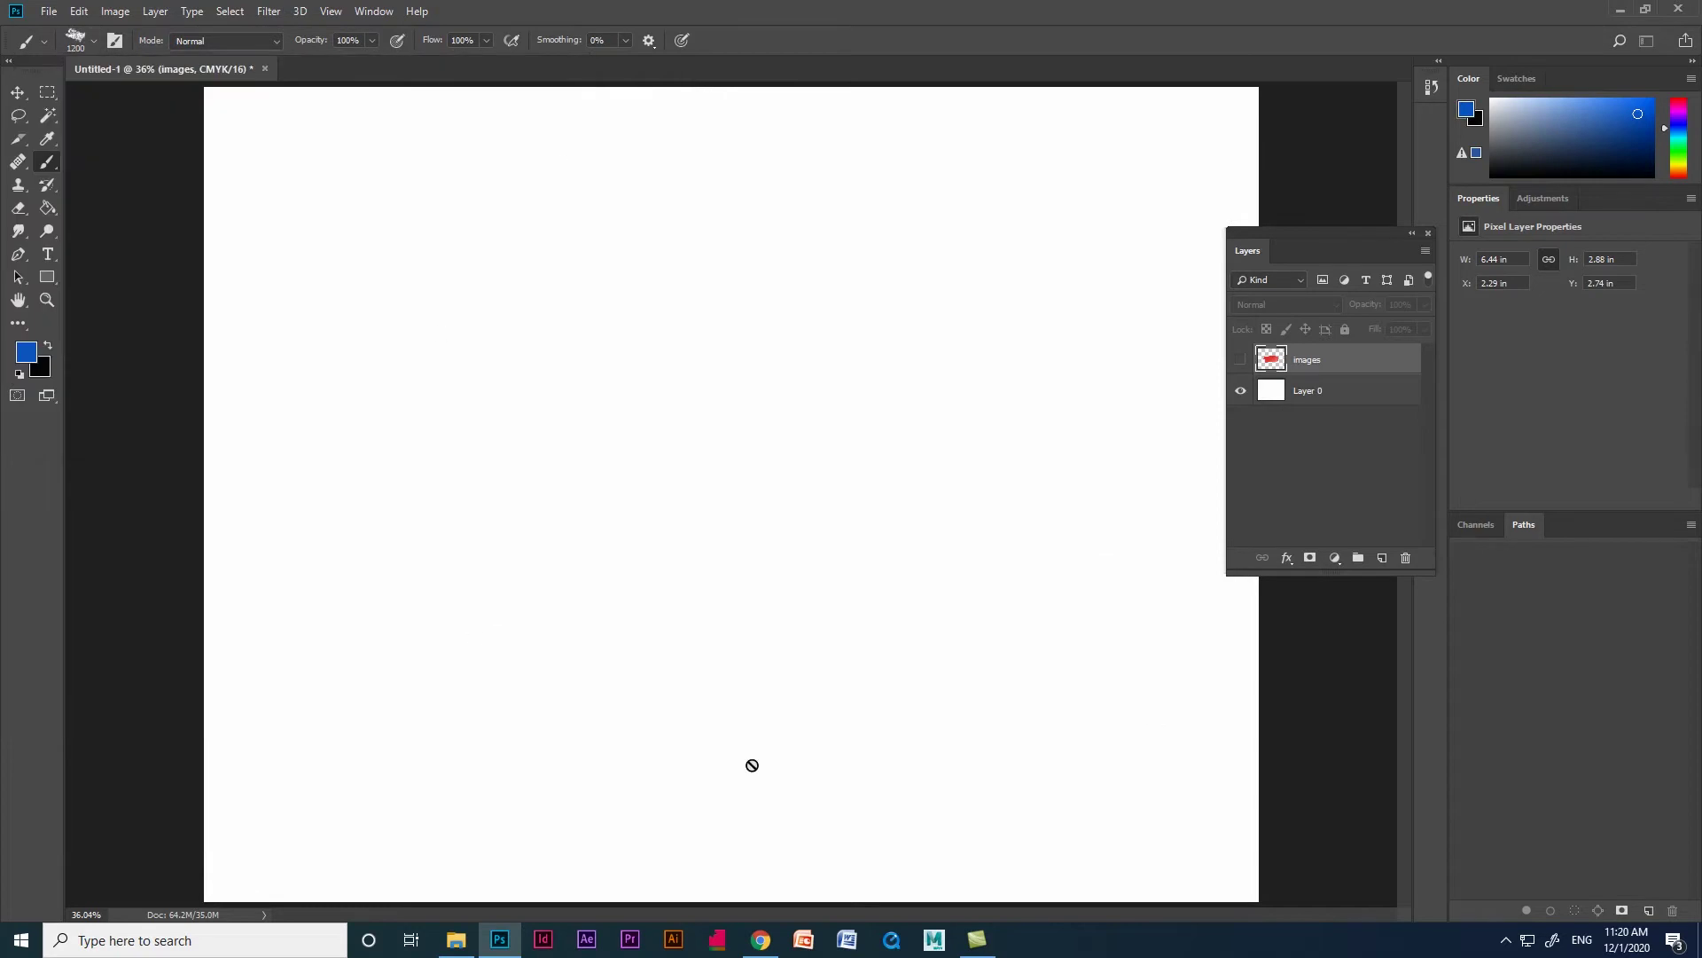
click(1380, 558)
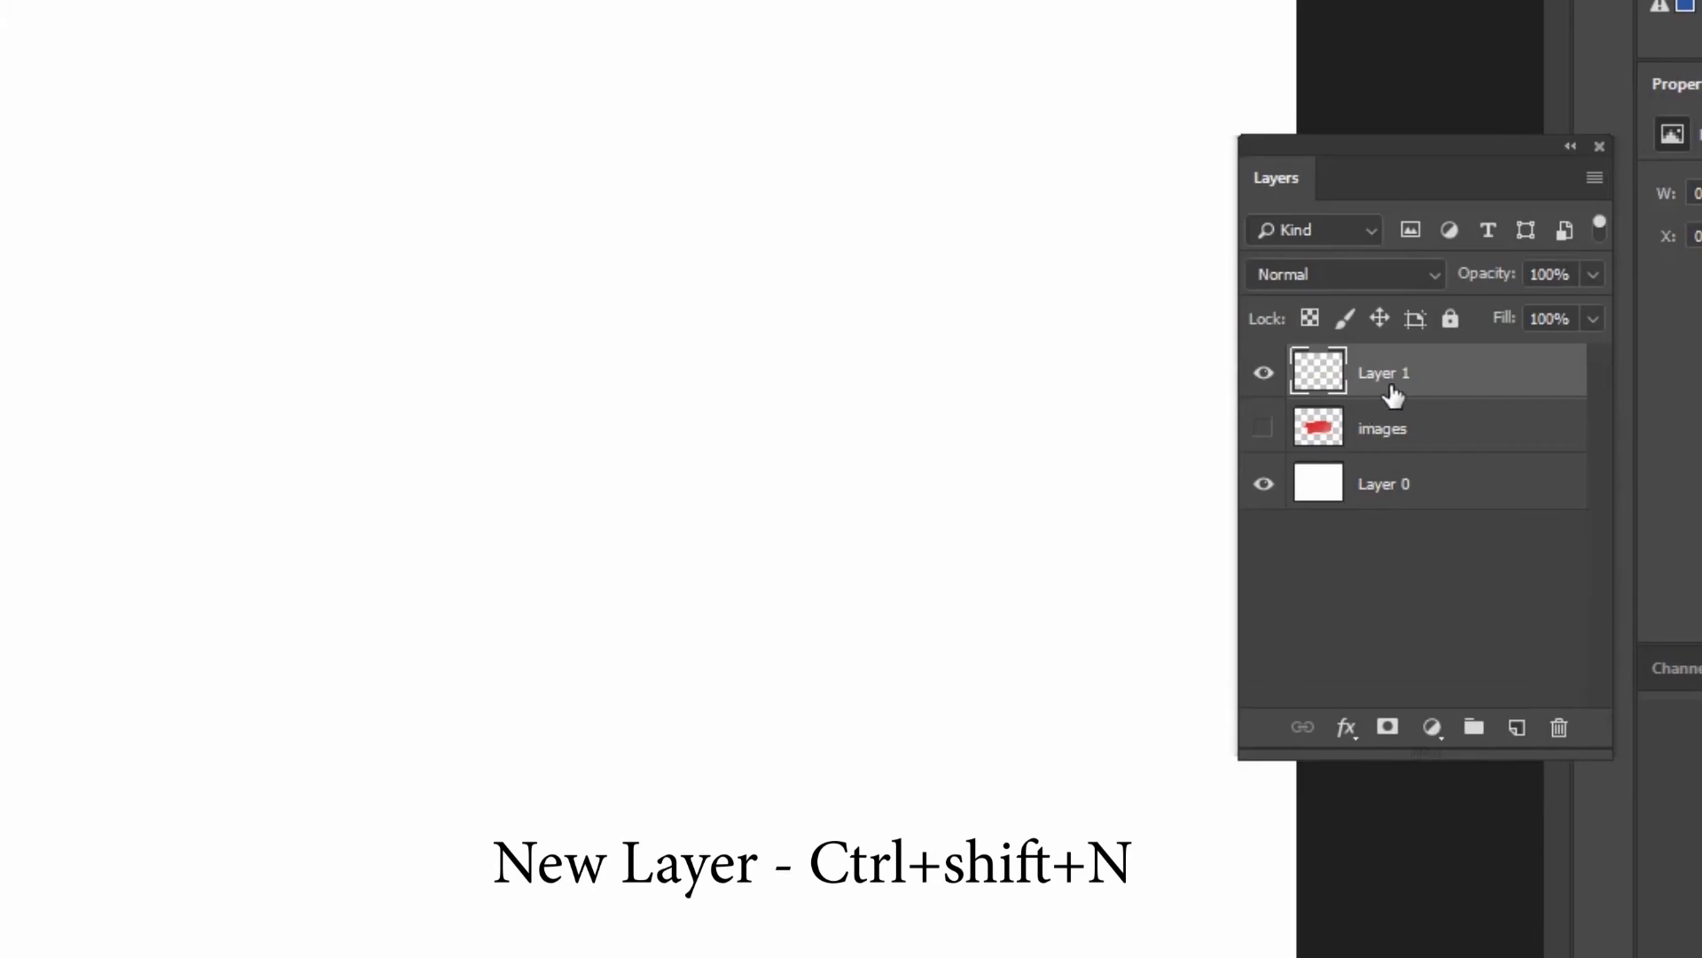
click(1264, 484)
click(1260, 486)
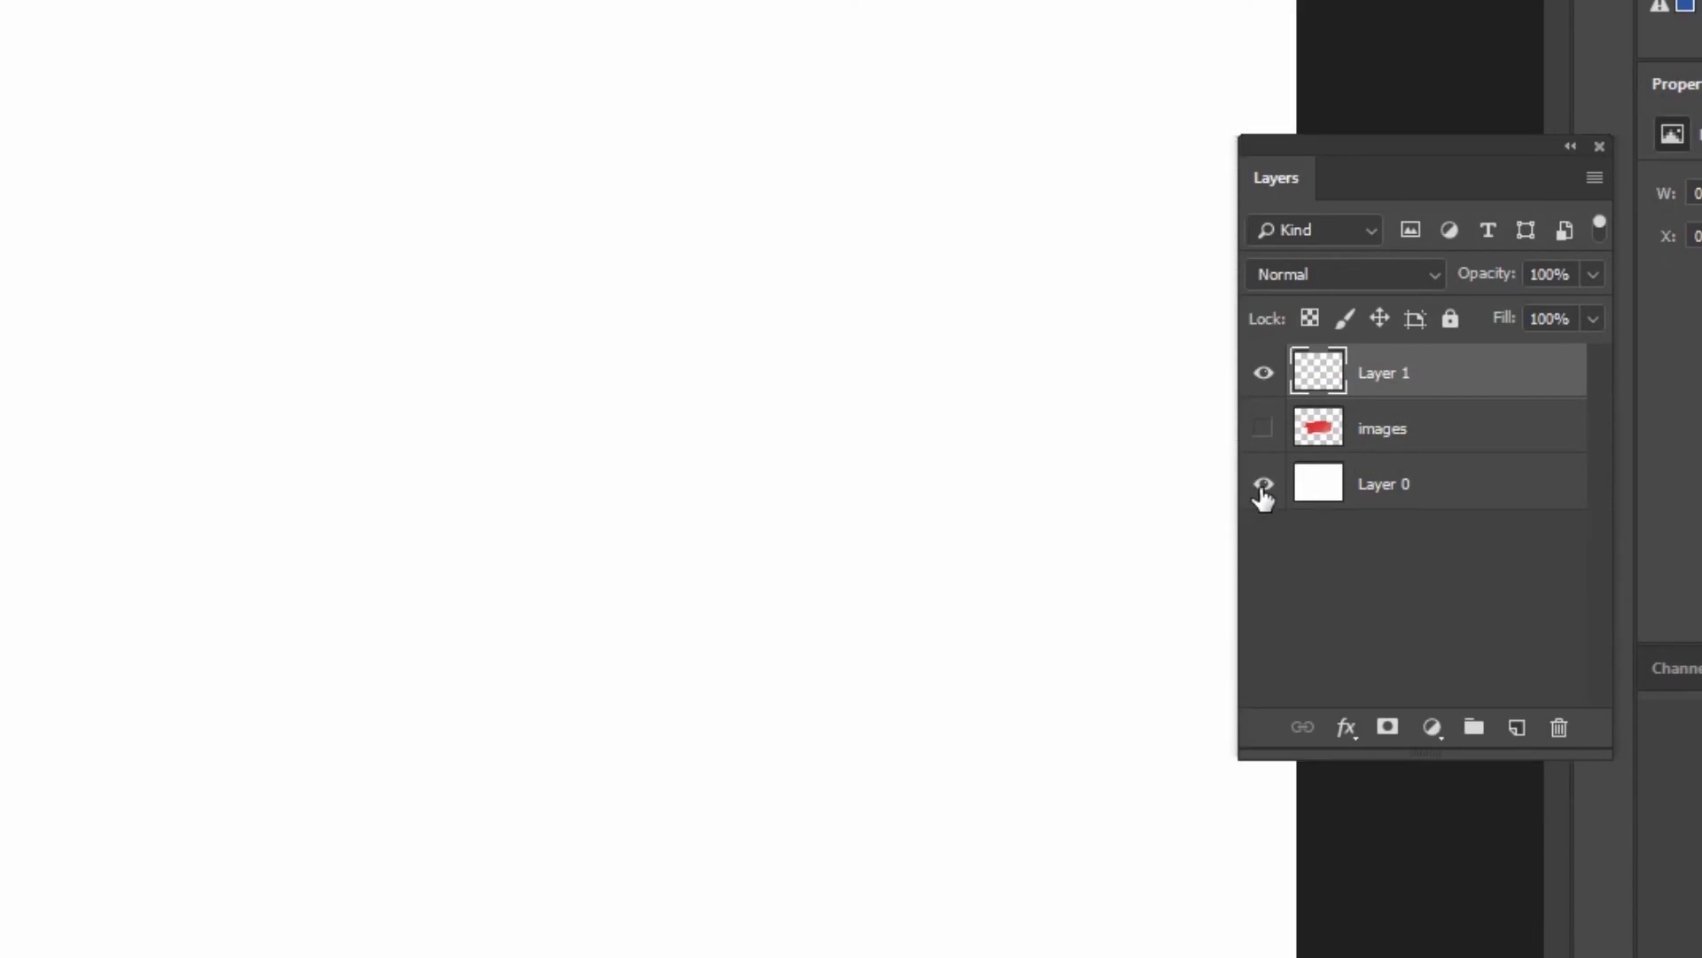
click(1260, 486)
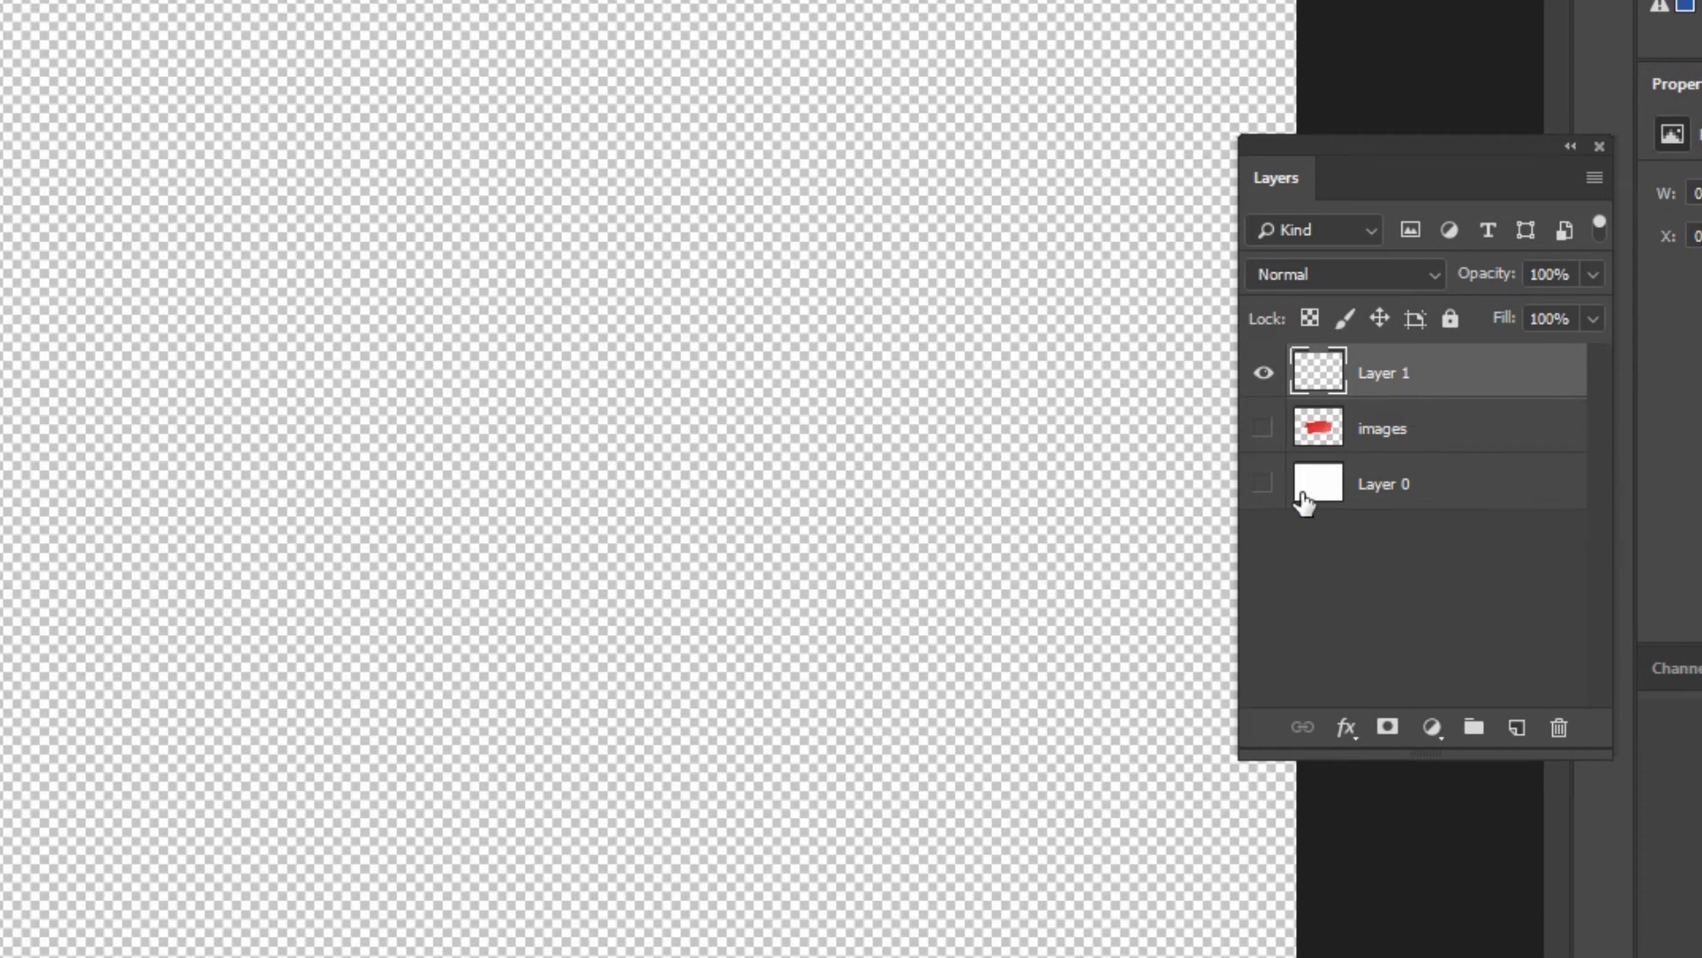
click(1263, 488)
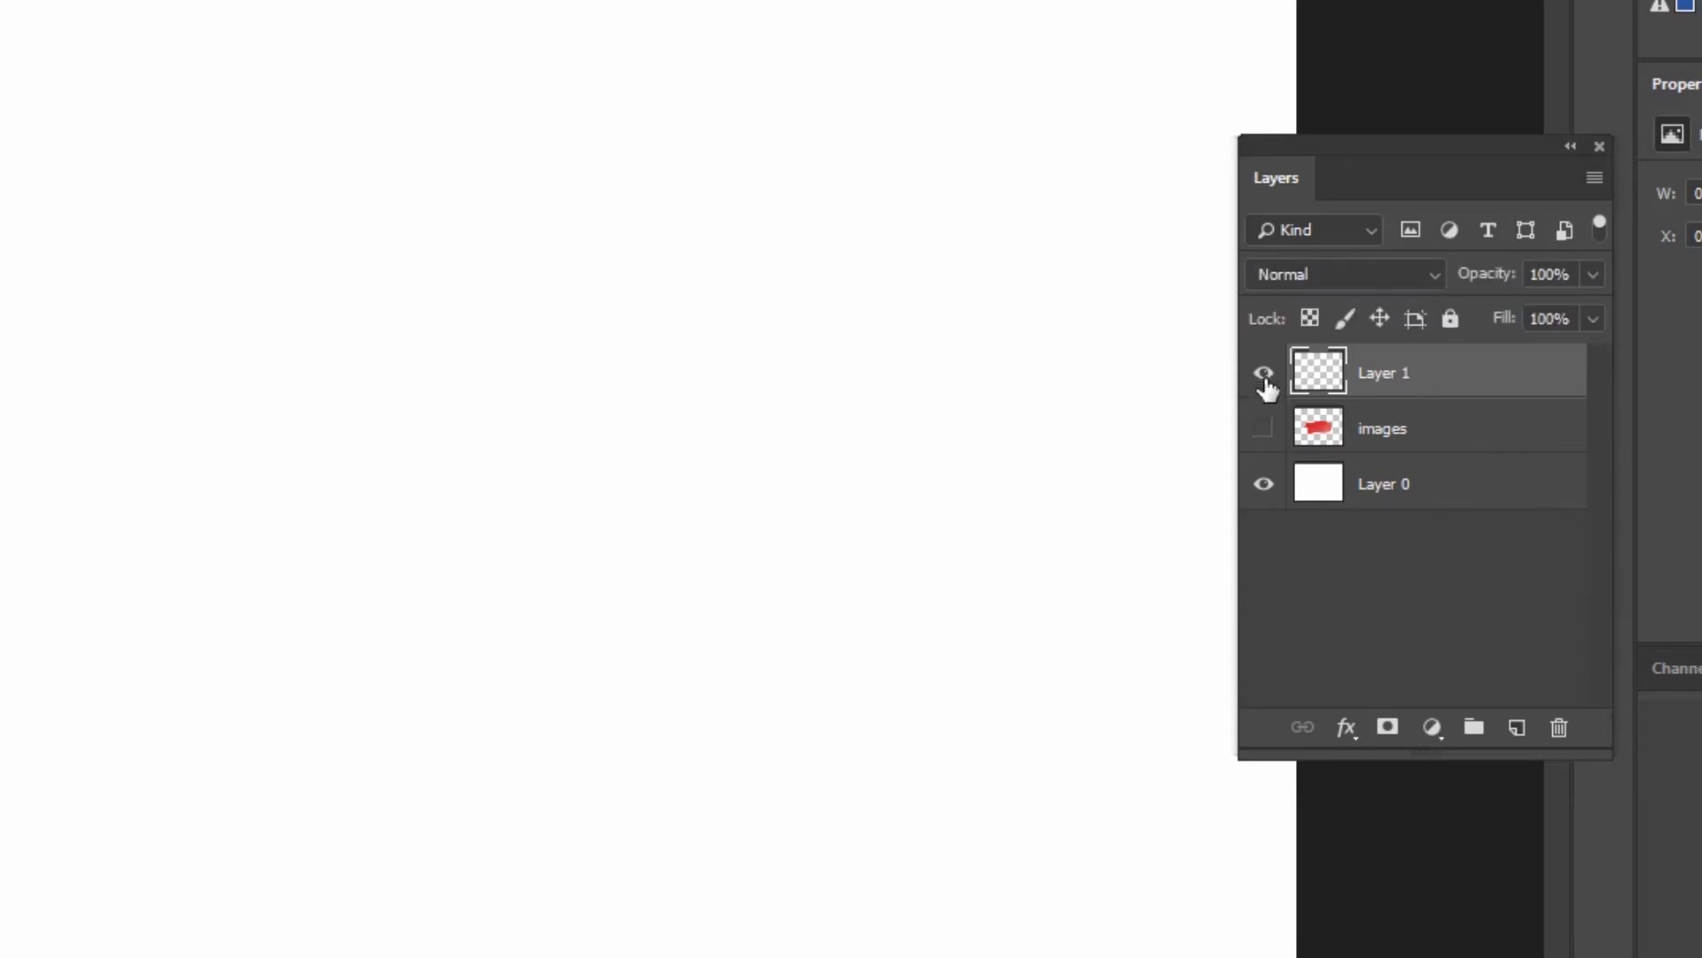
click(1518, 729)
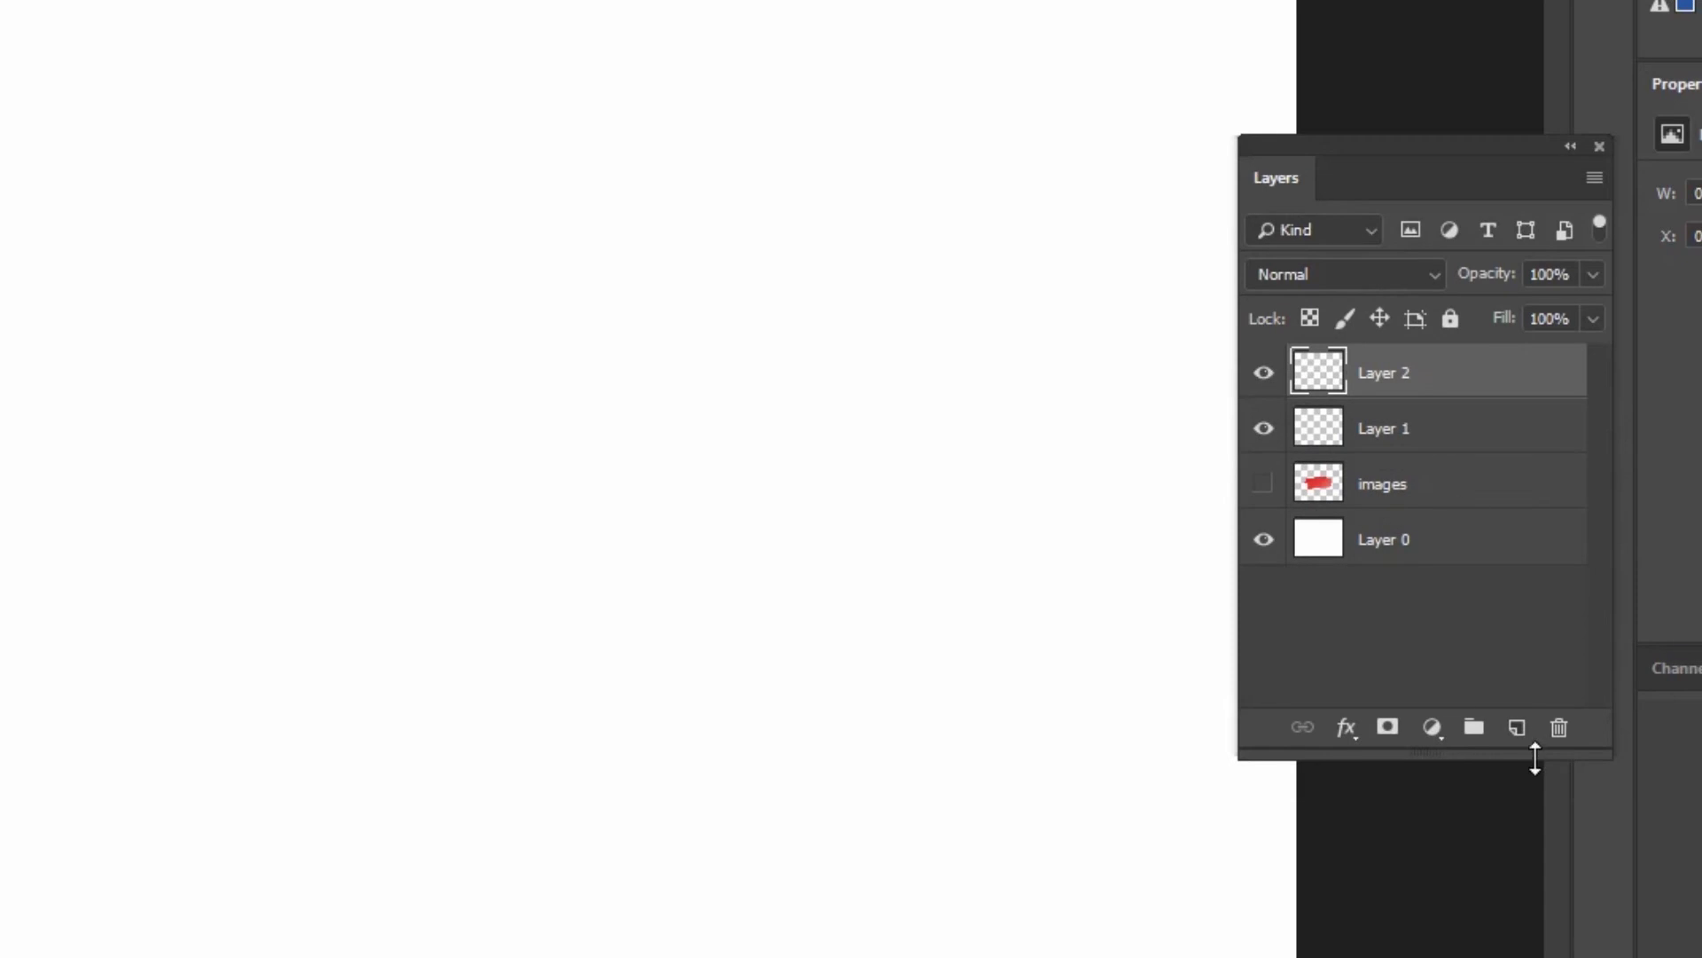
click(1558, 728)
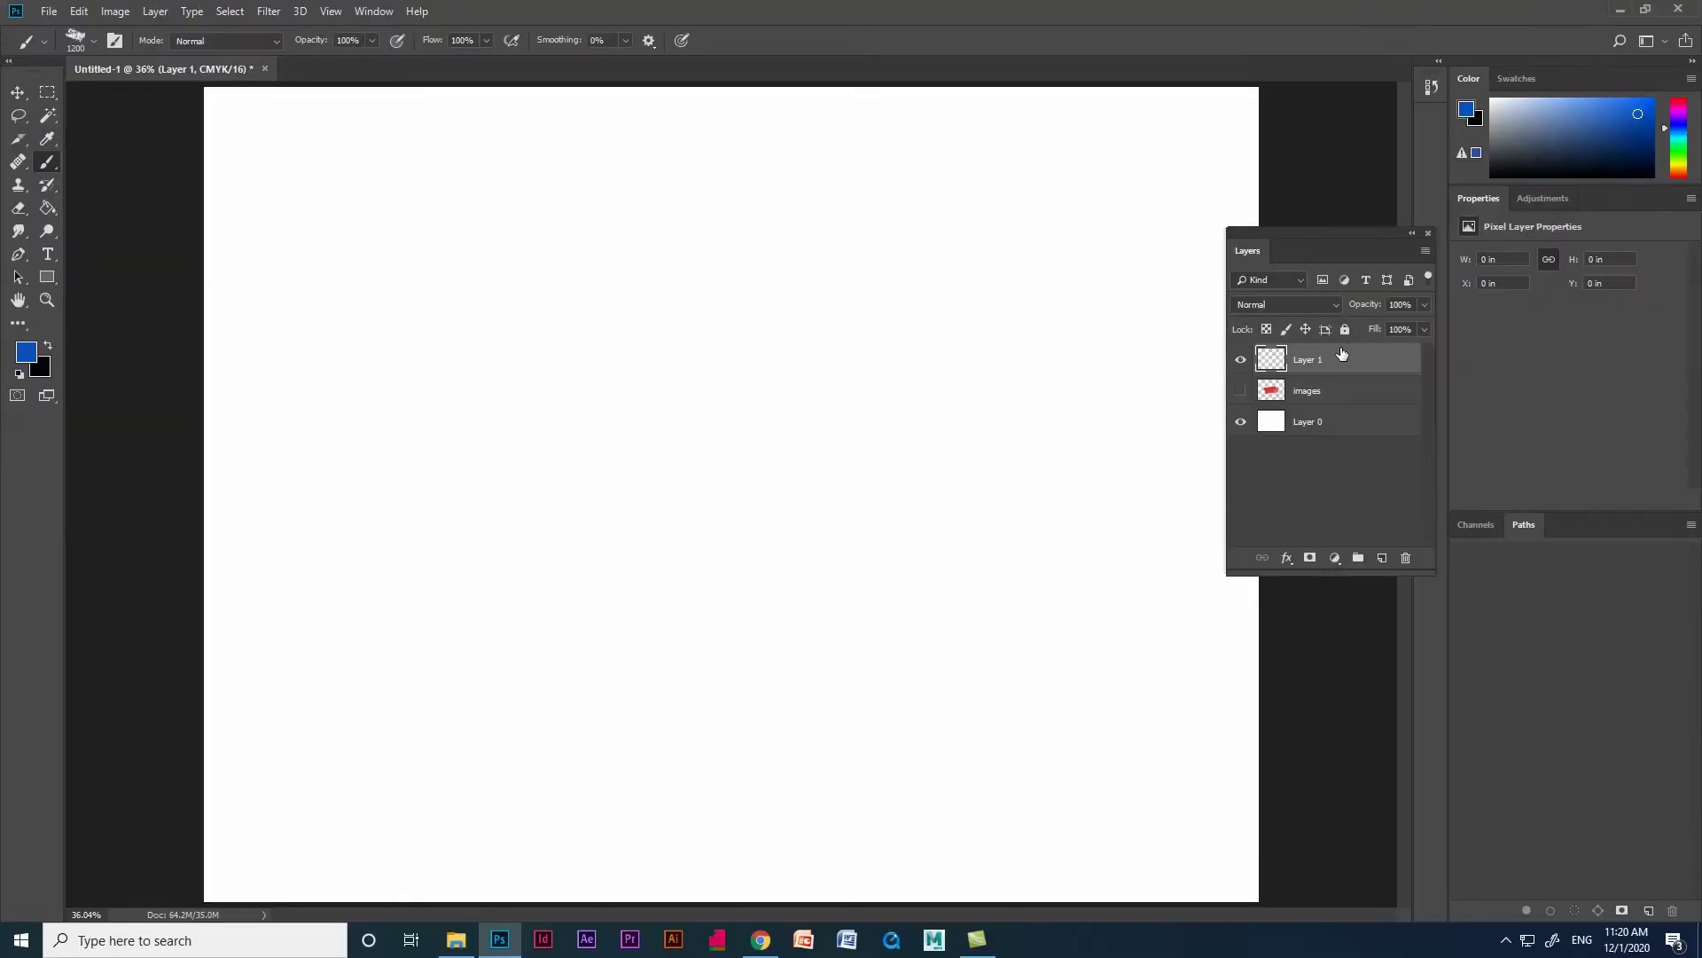
Step: Paint a large blue wet-media stroke across most of the canvas on Layer 1
click(373, 489)
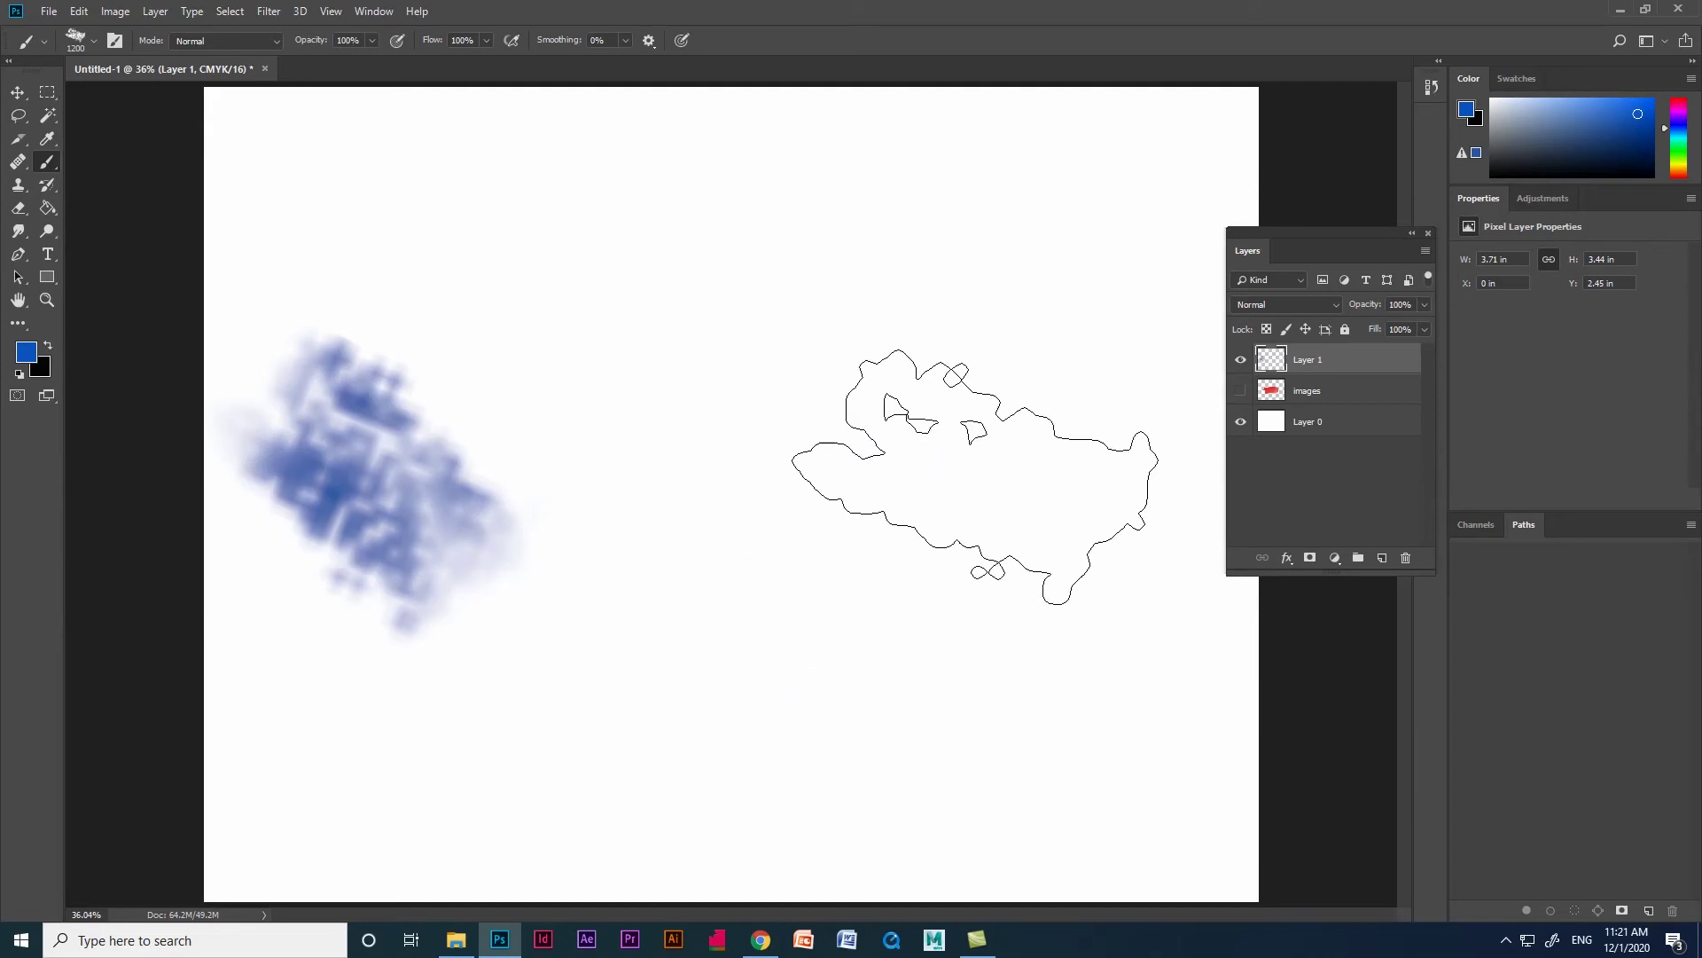
drag(986, 483, 985, 478)
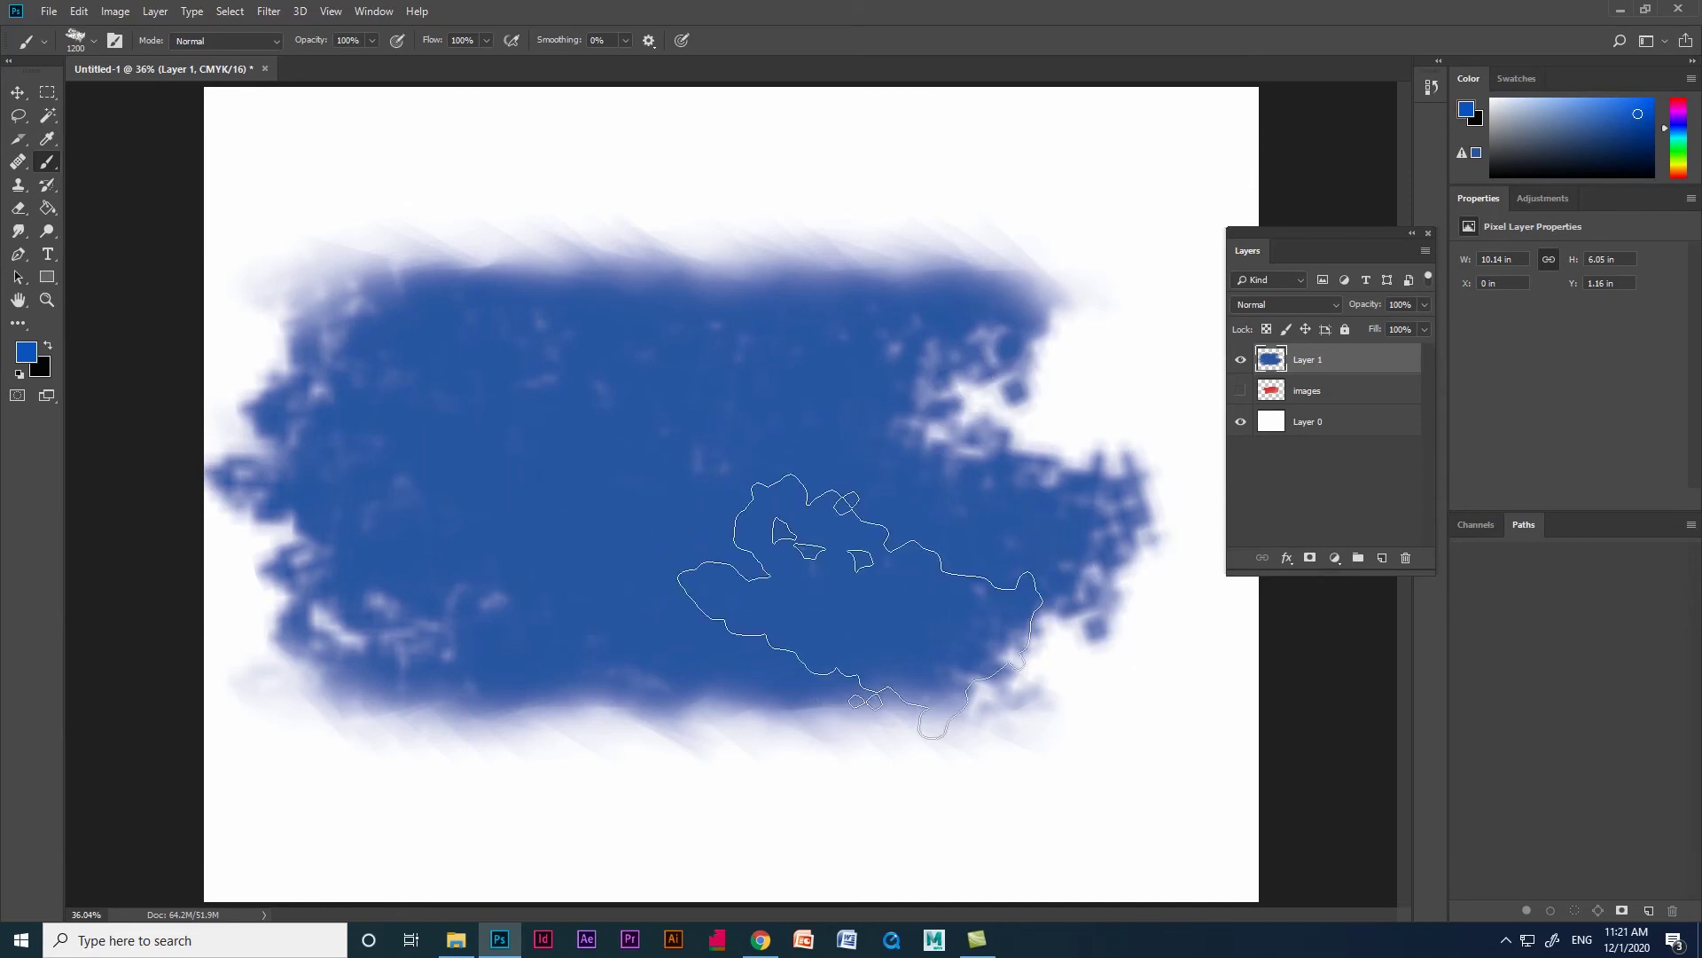
click(1241, 359)
Step: Undo a trial dab, show the blue stroke and white background, and add a new layer above
click(1382, 559)
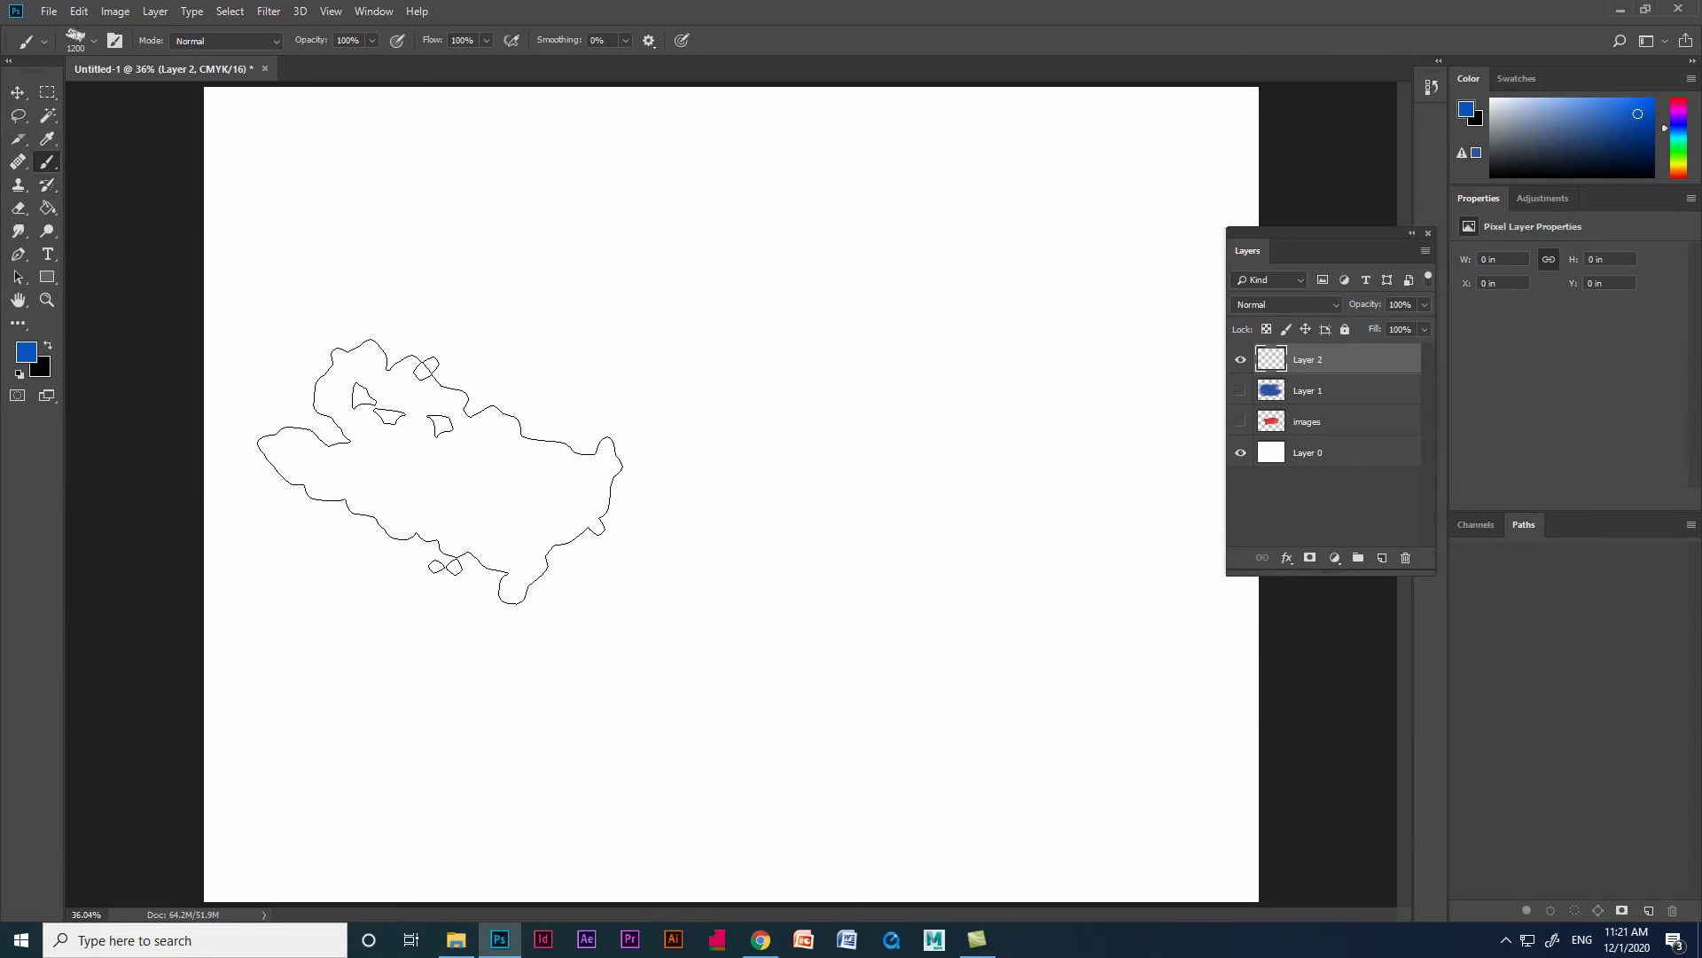
click(407, 471)
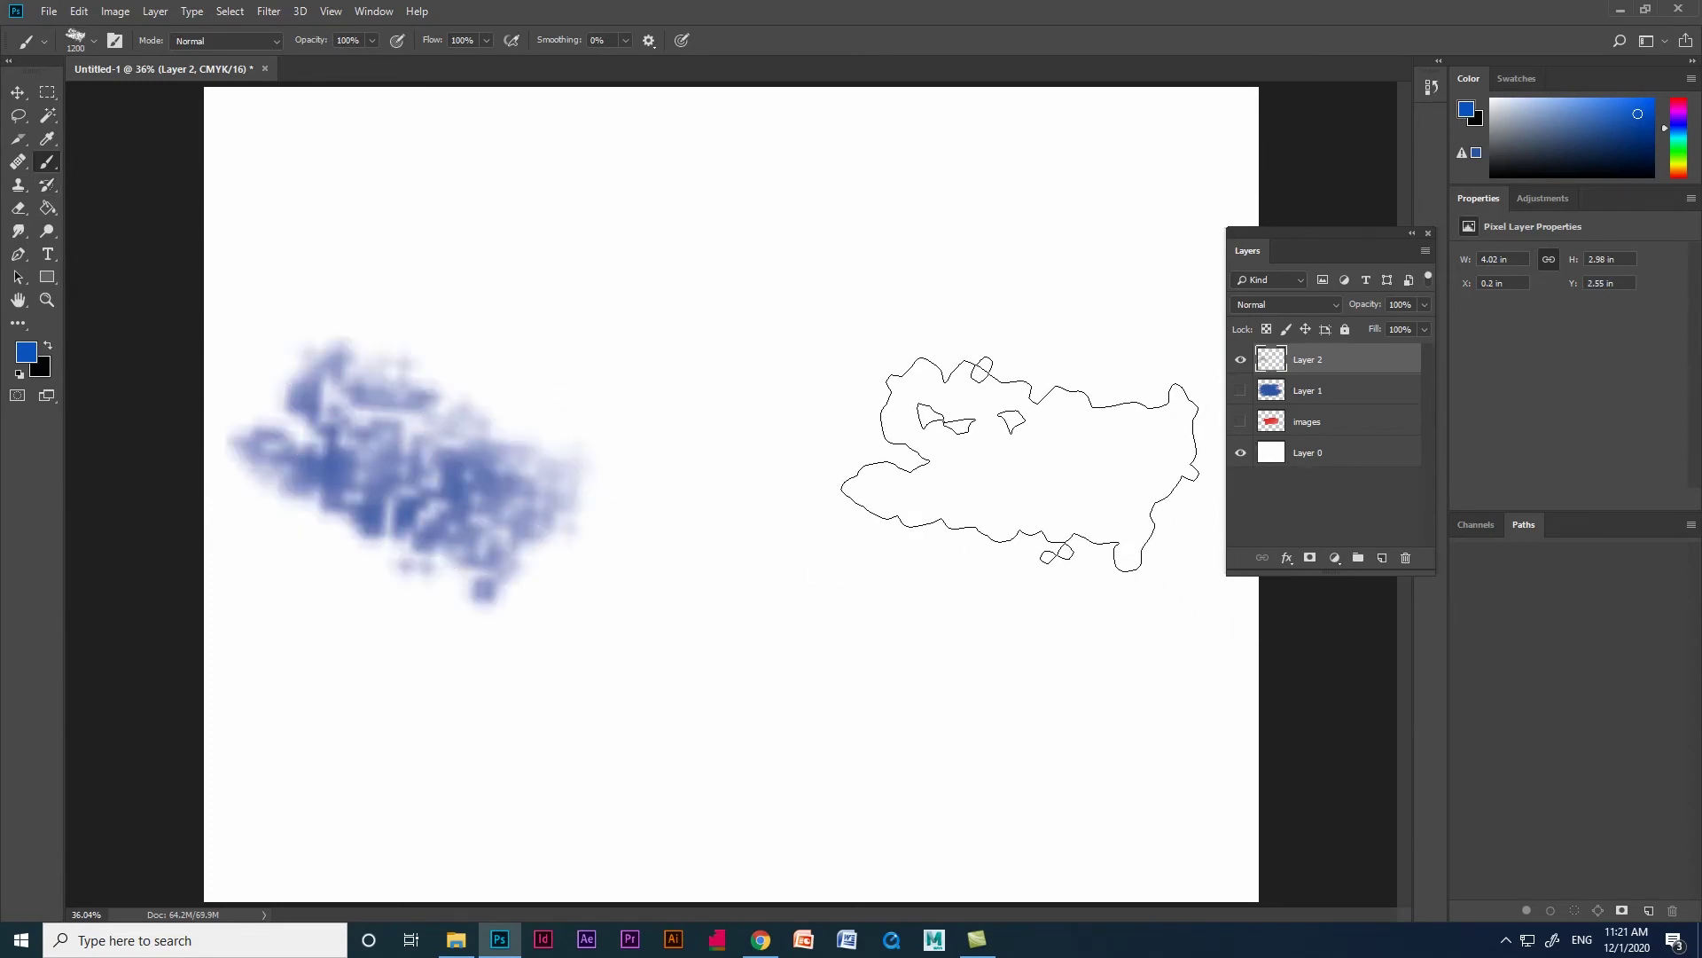
key(ctrl+z)
key(ctrl+z)
key(ctrl+z)
click(1241, 359)
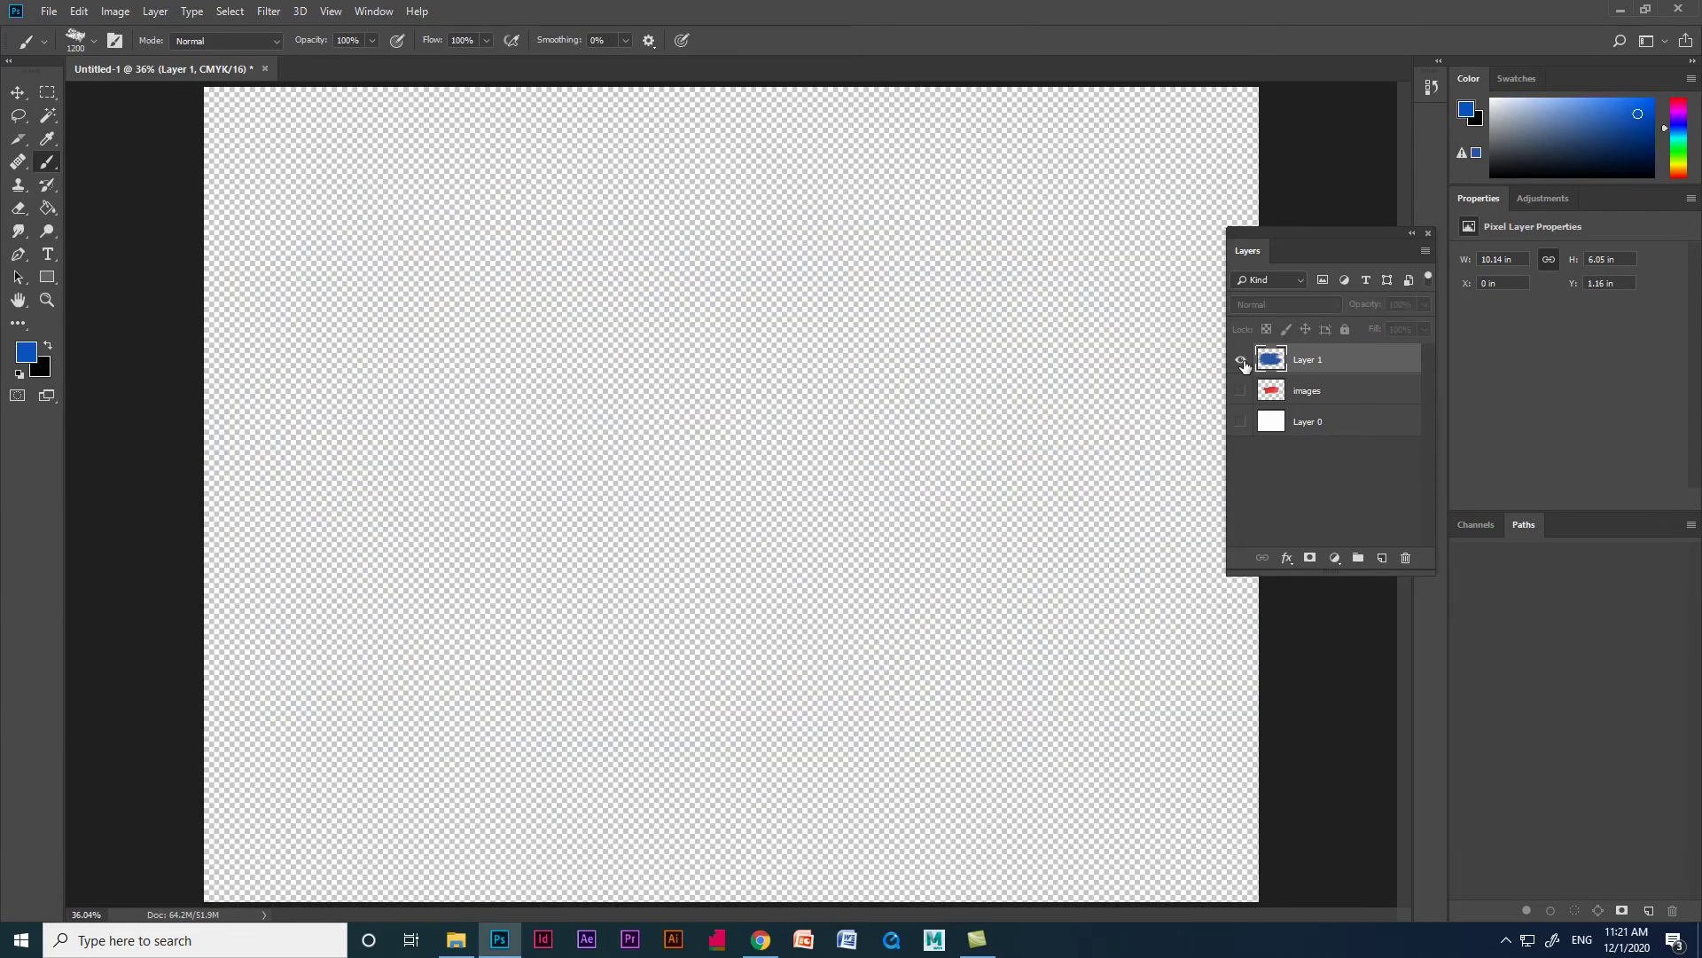
click(1241, 359)
click(1240, 421)
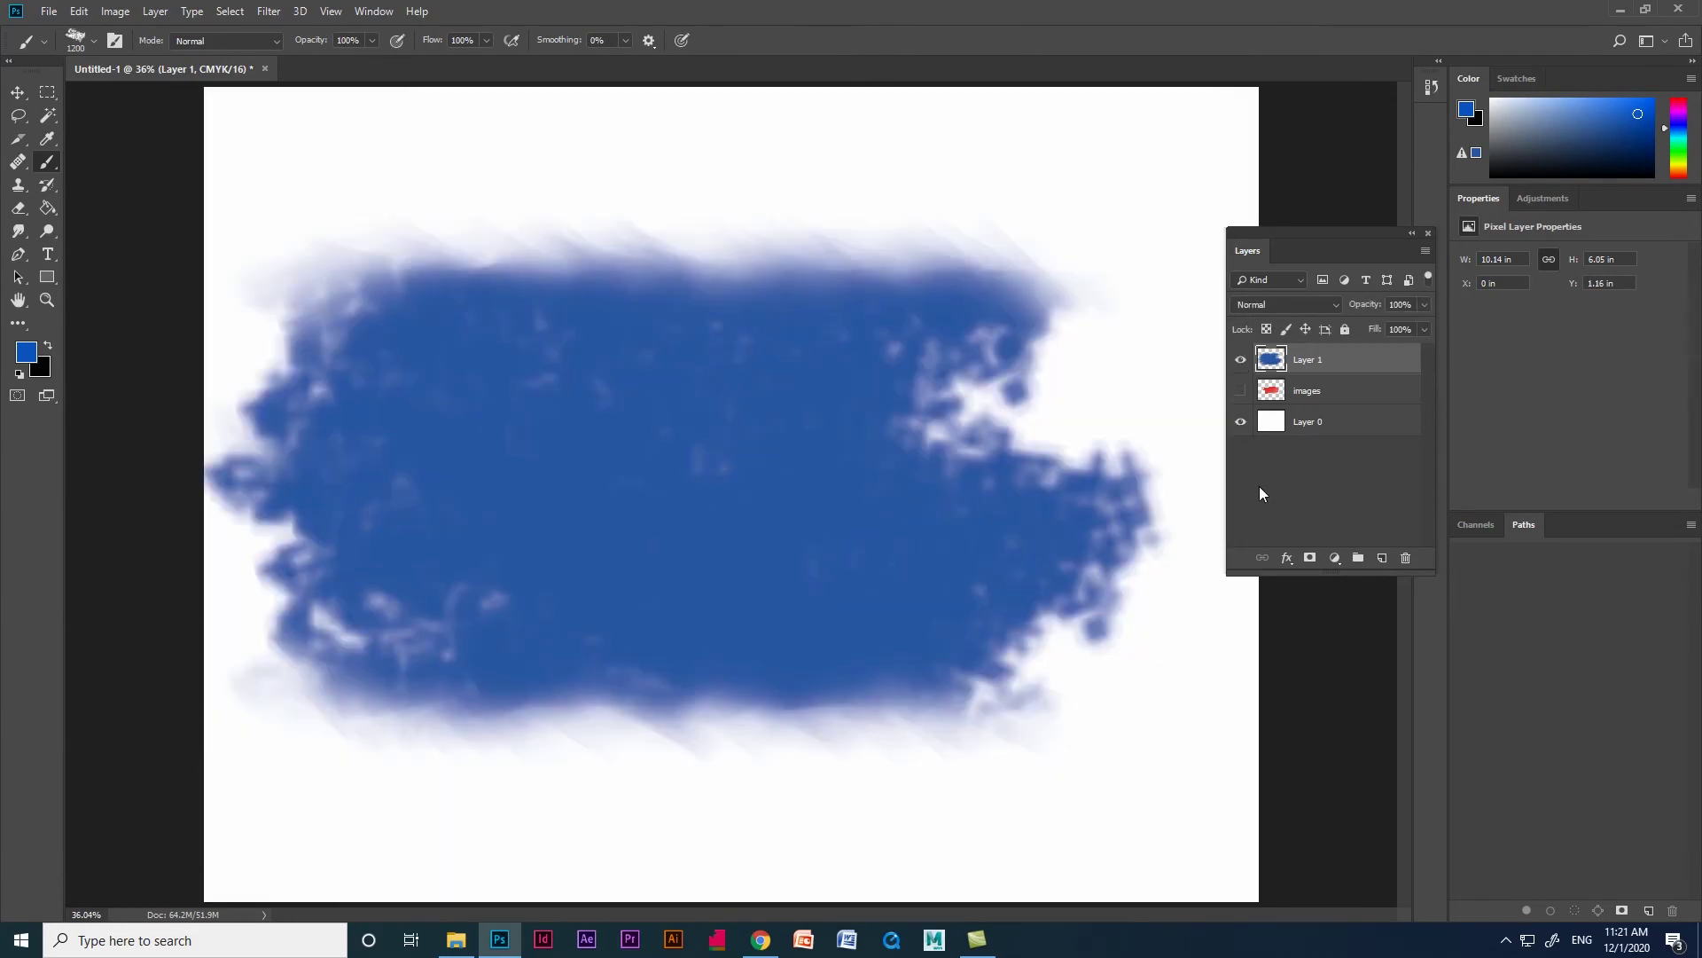
click(1382, 558)
Step: Place-embed the ancient-antique-art-243059 pottery photo and commit it
click(49, 10)
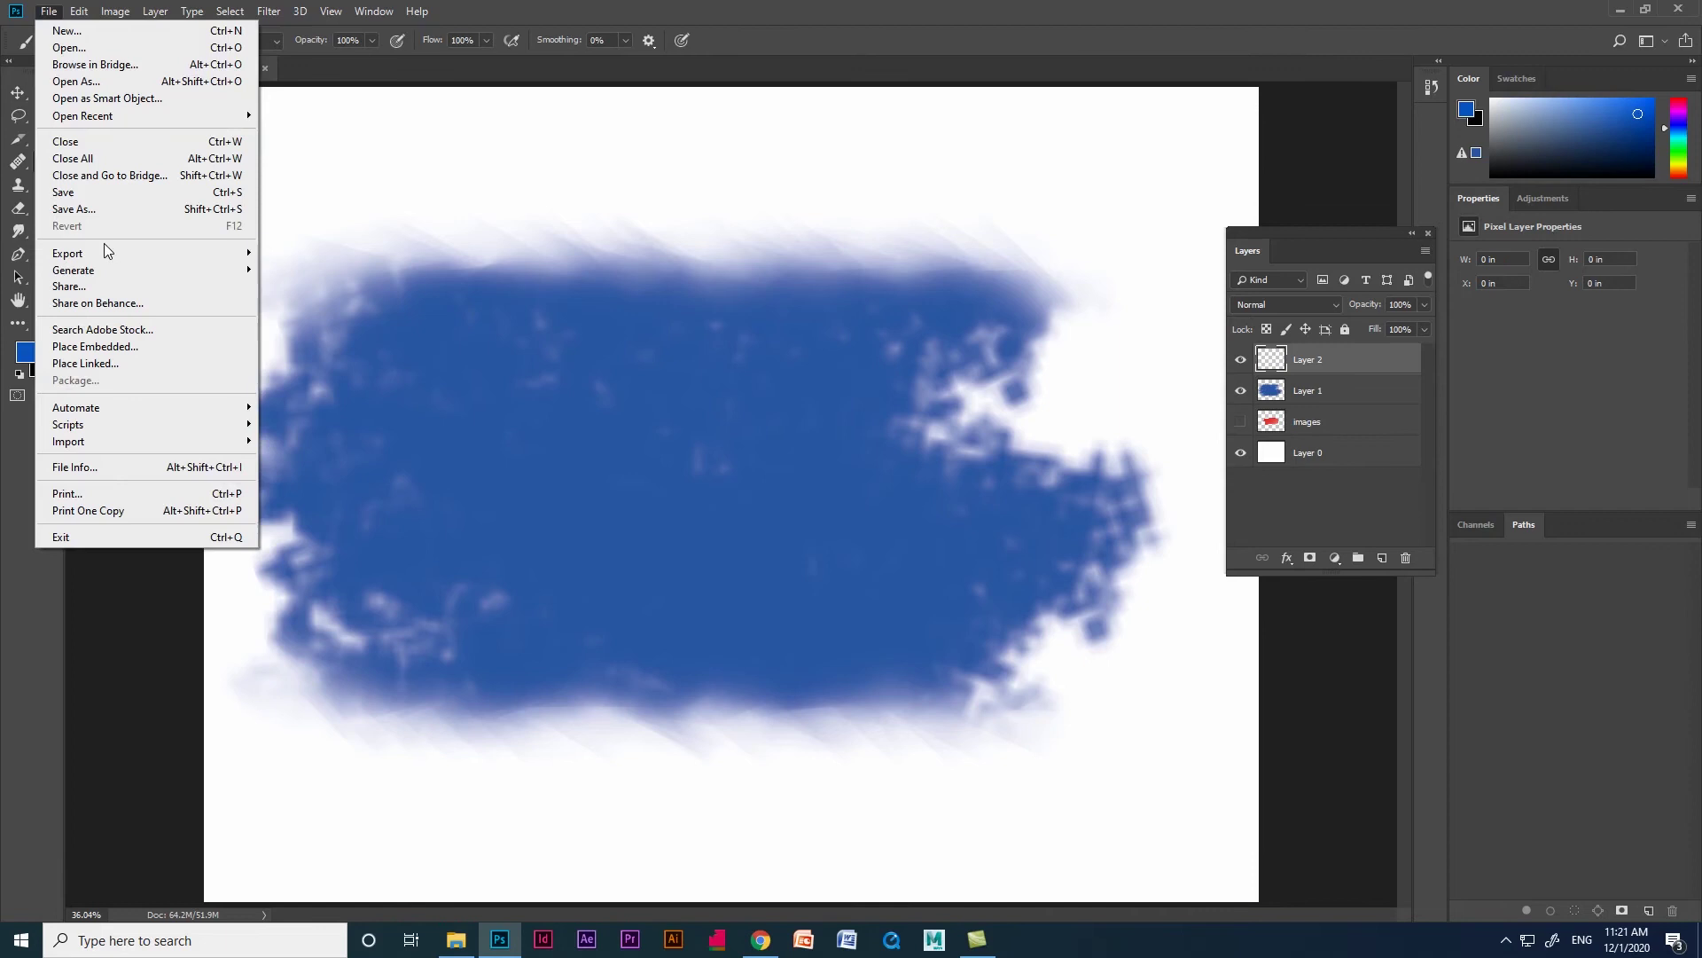
click(84, 346)
click(1156, 774)
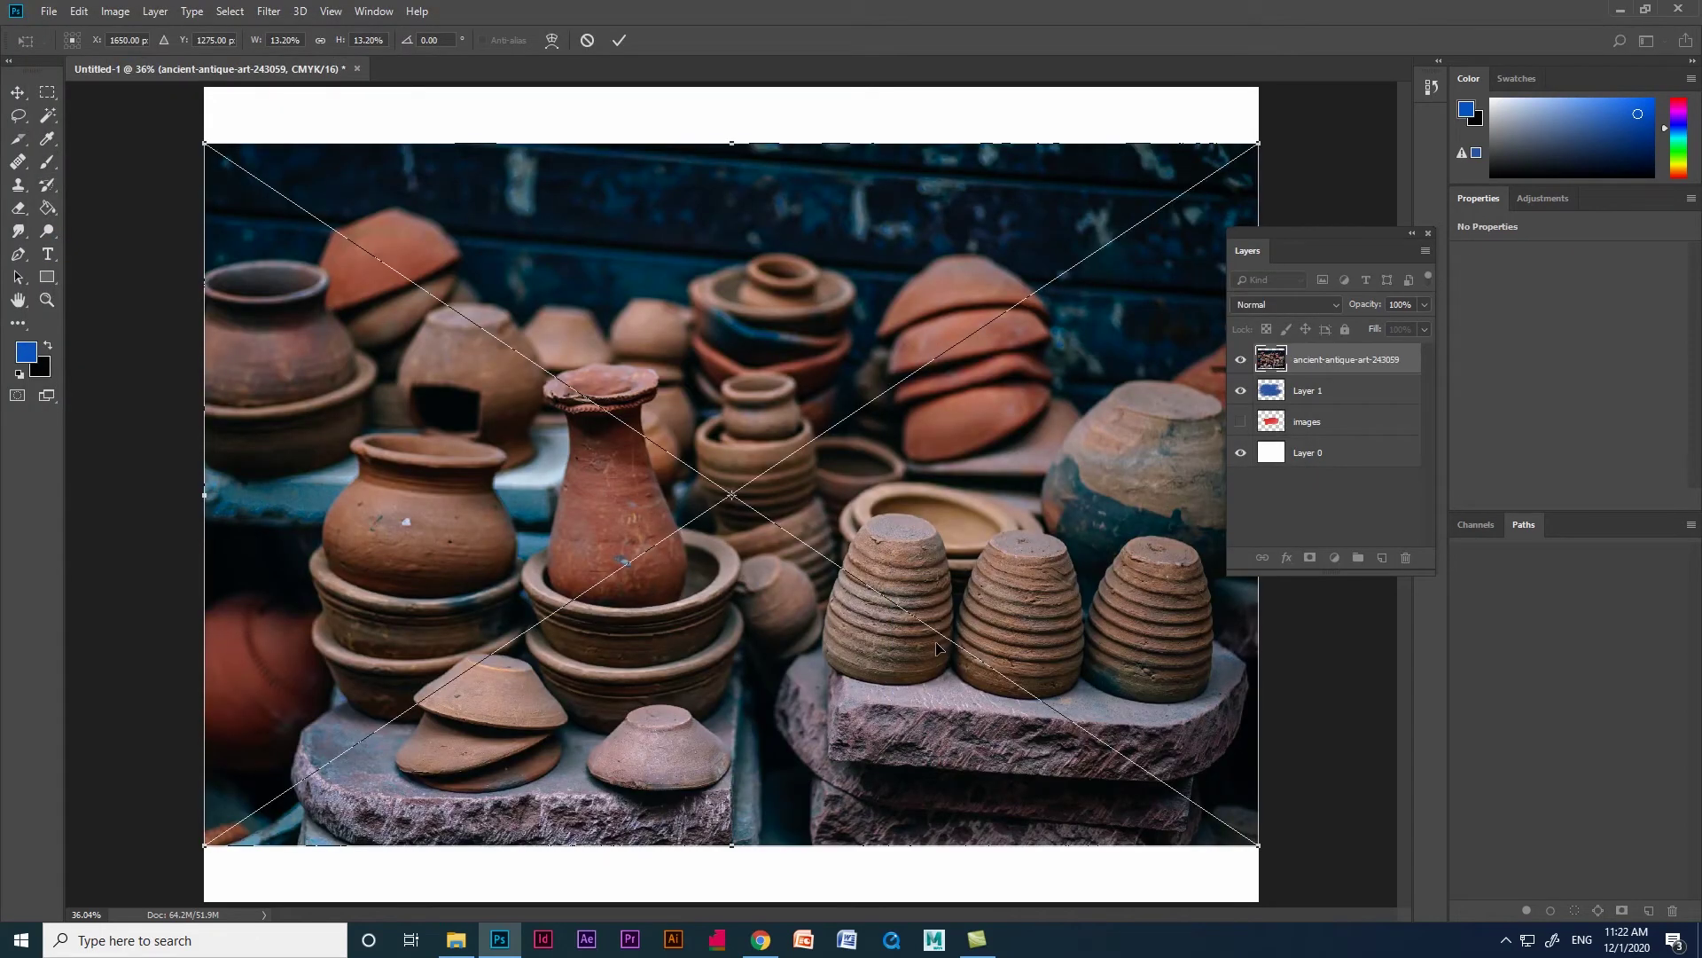
key(Return)
Step: Create a clipping mask on the pottery layer and compare it with visibility on and off
right_click(1343, 364)
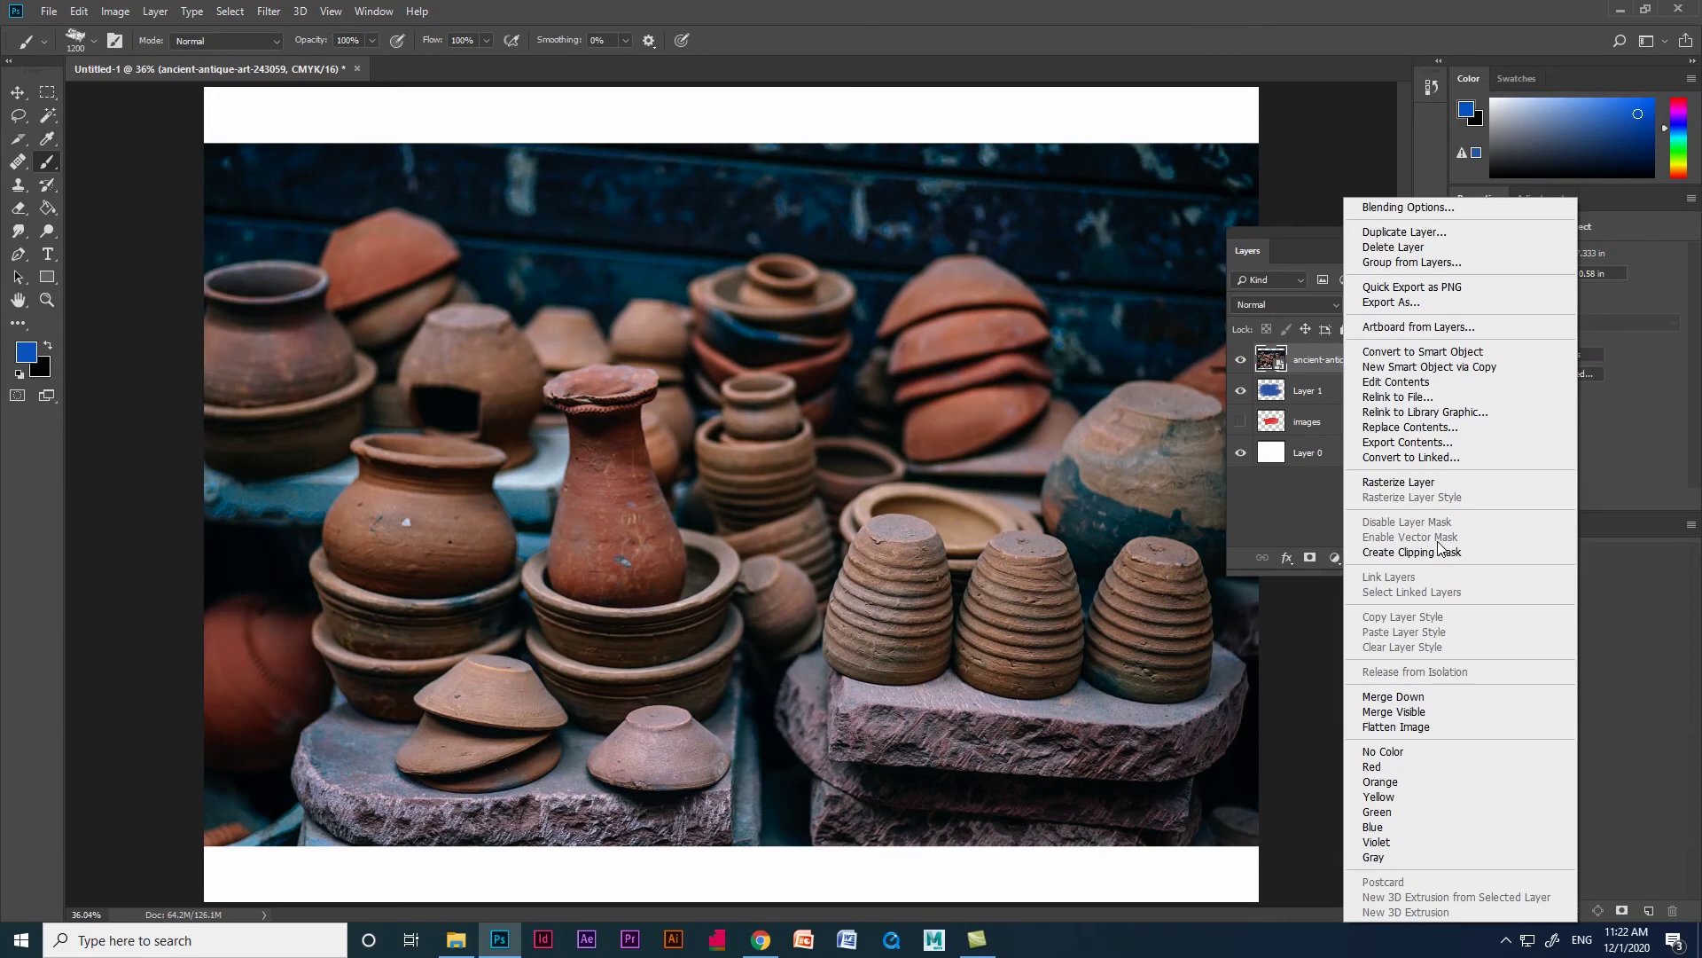
click(1414, 553)
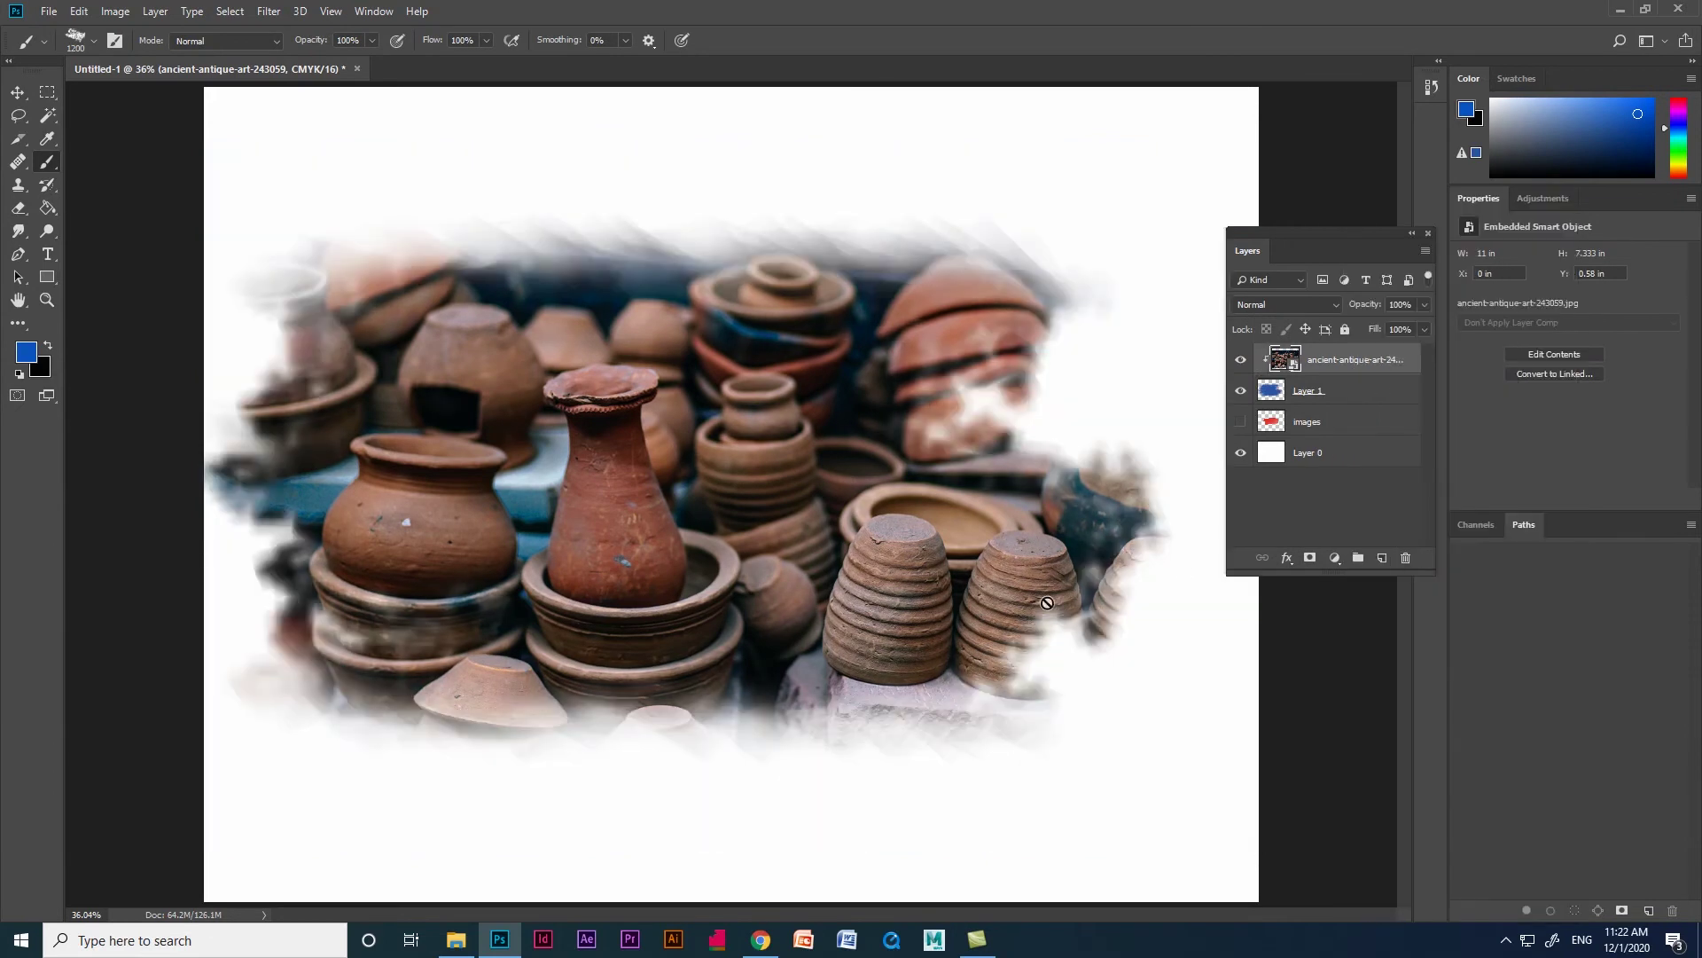
click(1240, 360)
click(1241, 360)
click(1241, 360)
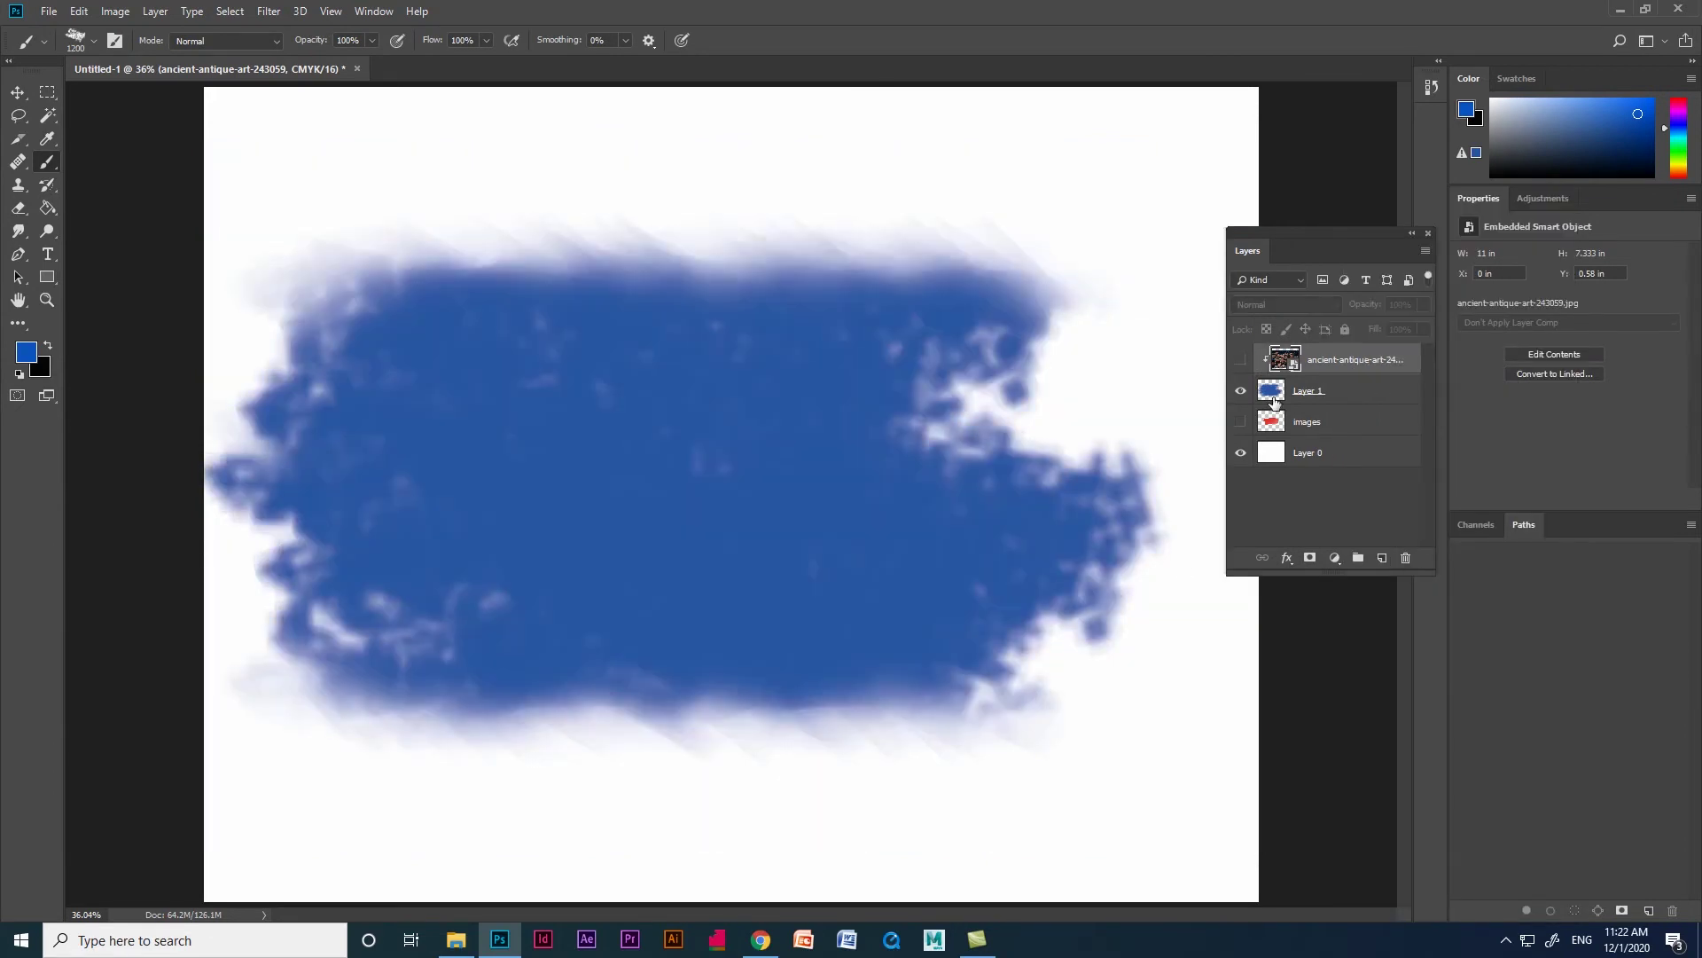
click(1241, 360)
click(1241, 360)
click(1241, 360)
Step: Move the pottery photo, scale it down slightly, then select the images layer and hide the blue-stroke layer
key(v)
mouse_move(715, 486)
mouse_down()
mouse_move(585, 476)
mouse_move(715, 493)
mouse_up()
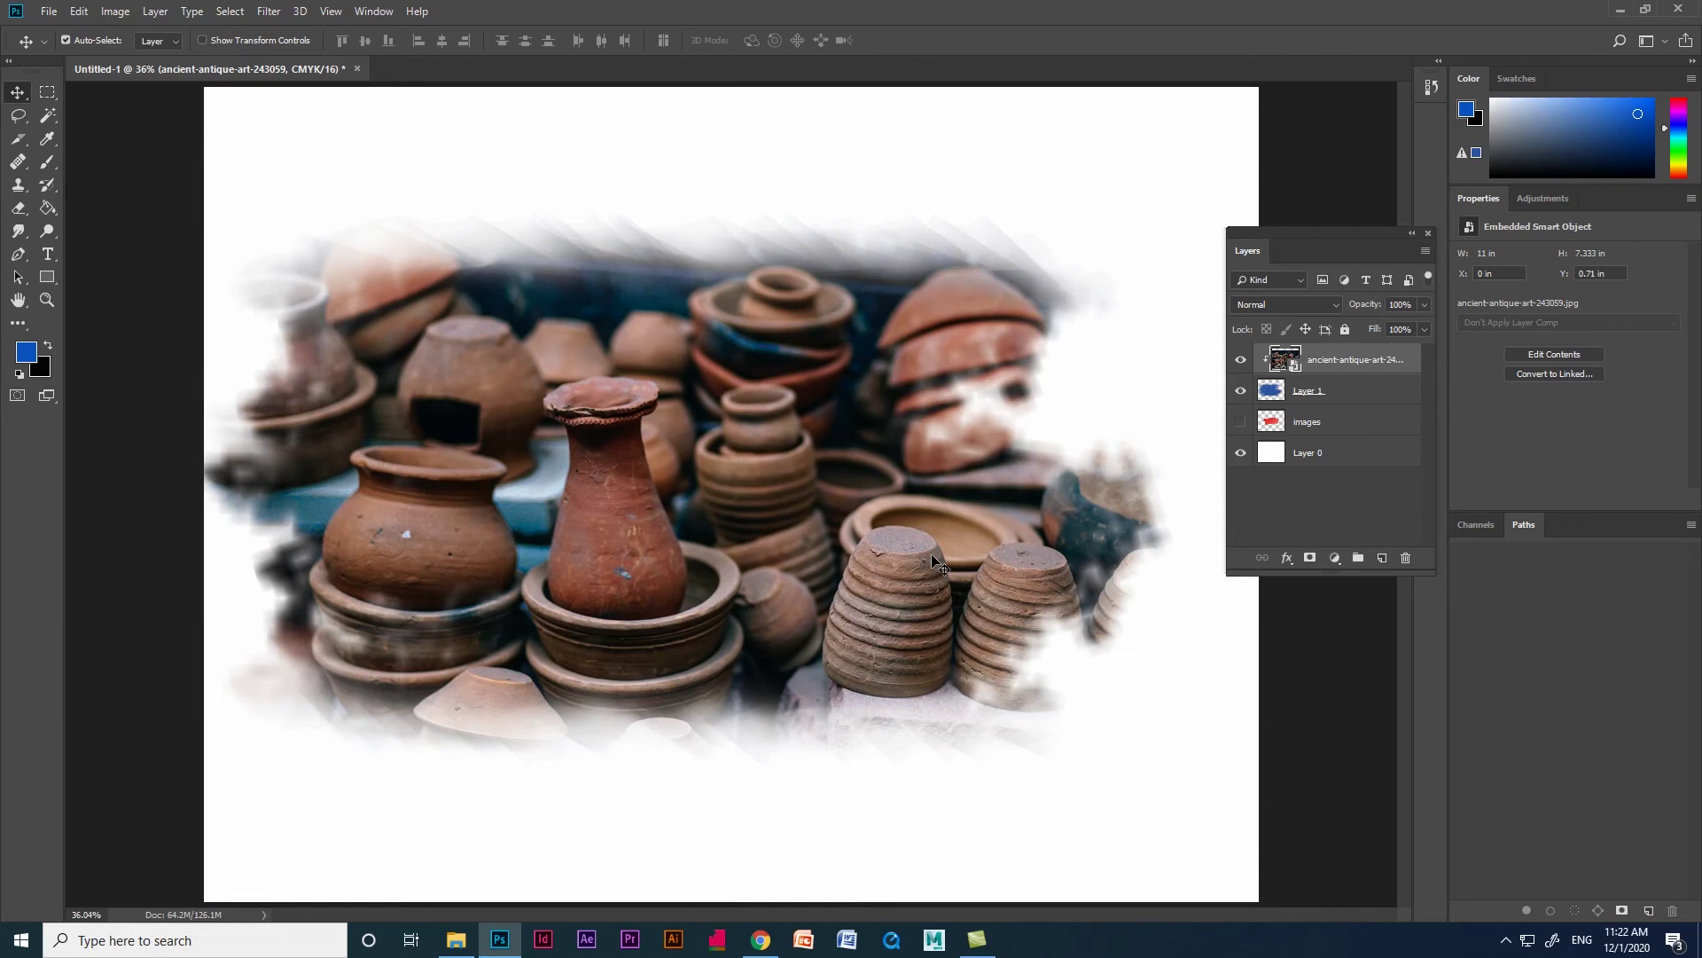
key(ctrl+t)
drag(1261, 858, 1223, 822)
drag(1038, 554, 984, 548)
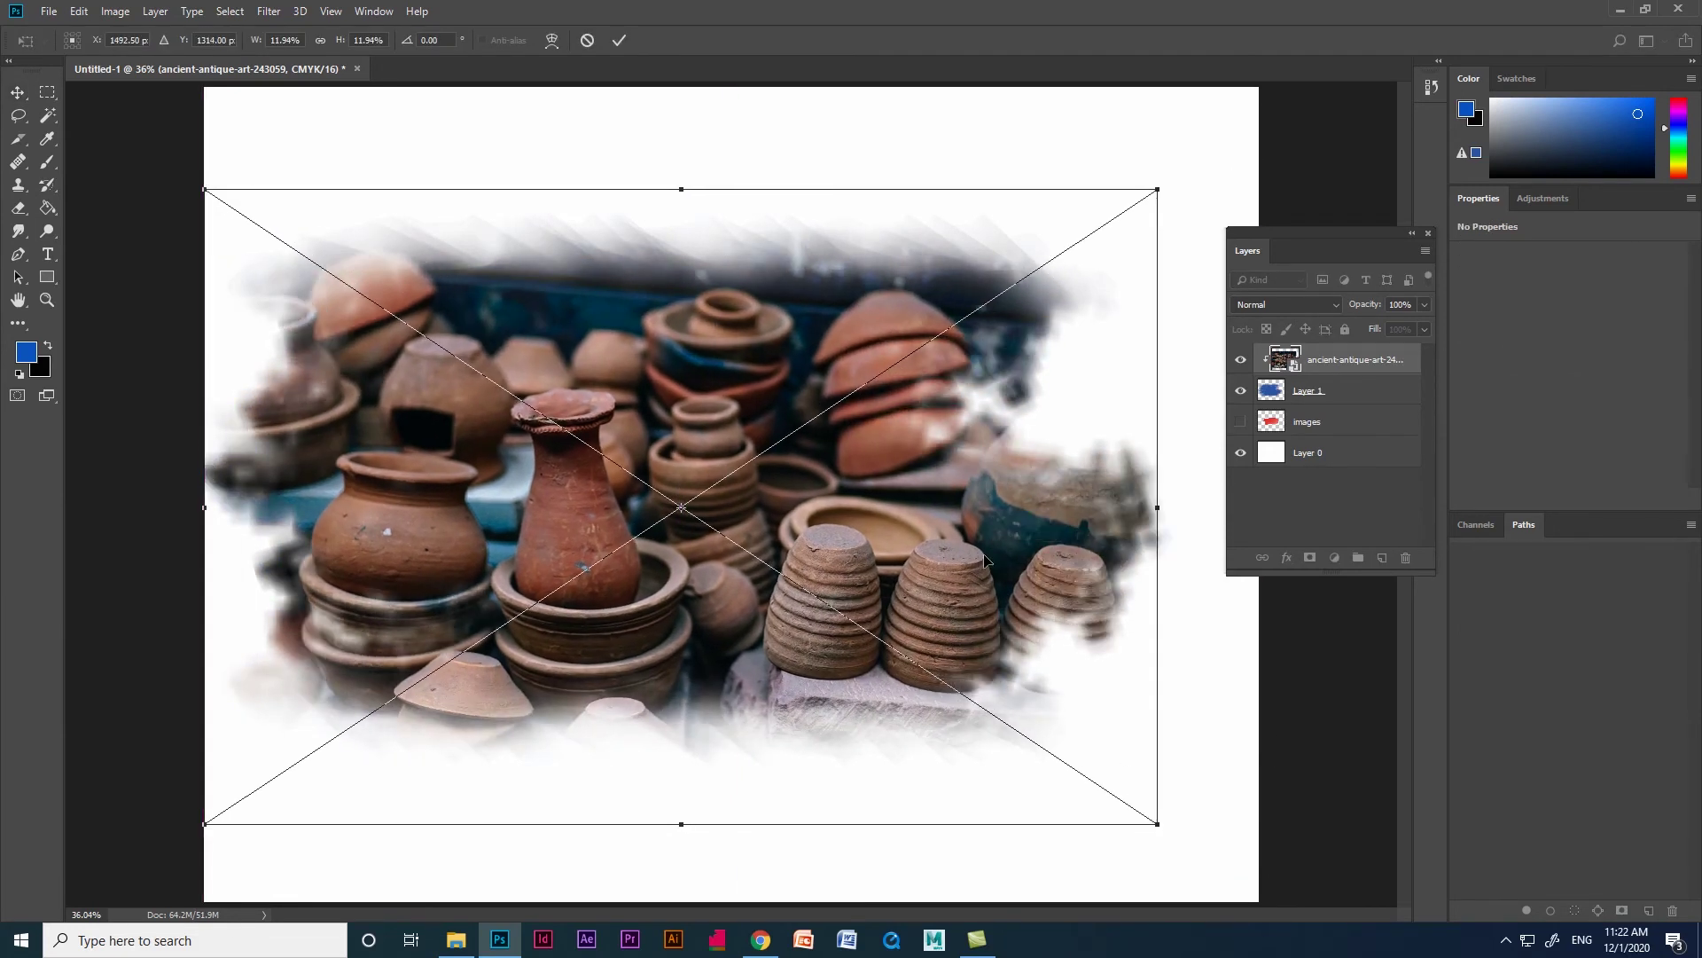
key(Return)
click(1344, 424)
key(ctrl+z)
key(ctrl+z)
key(ctrl+z)
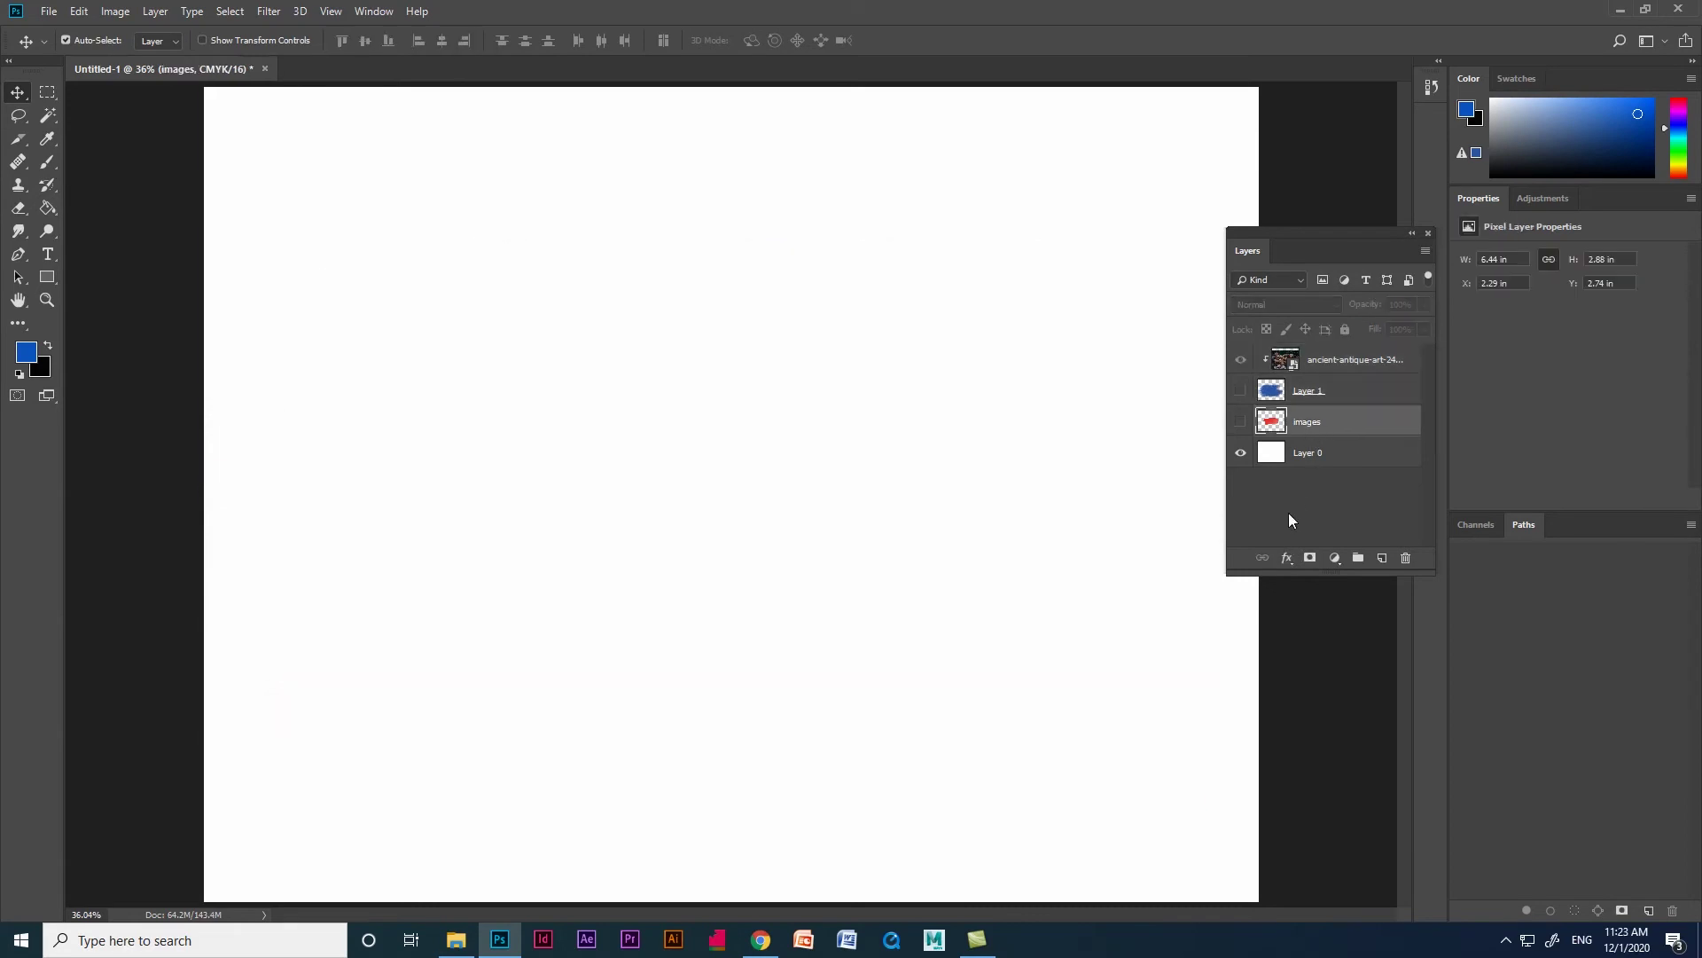
Step: Toggle the images layer's visibility repeatedly, finishing with the red brushstroke shown
click(1240, 423)
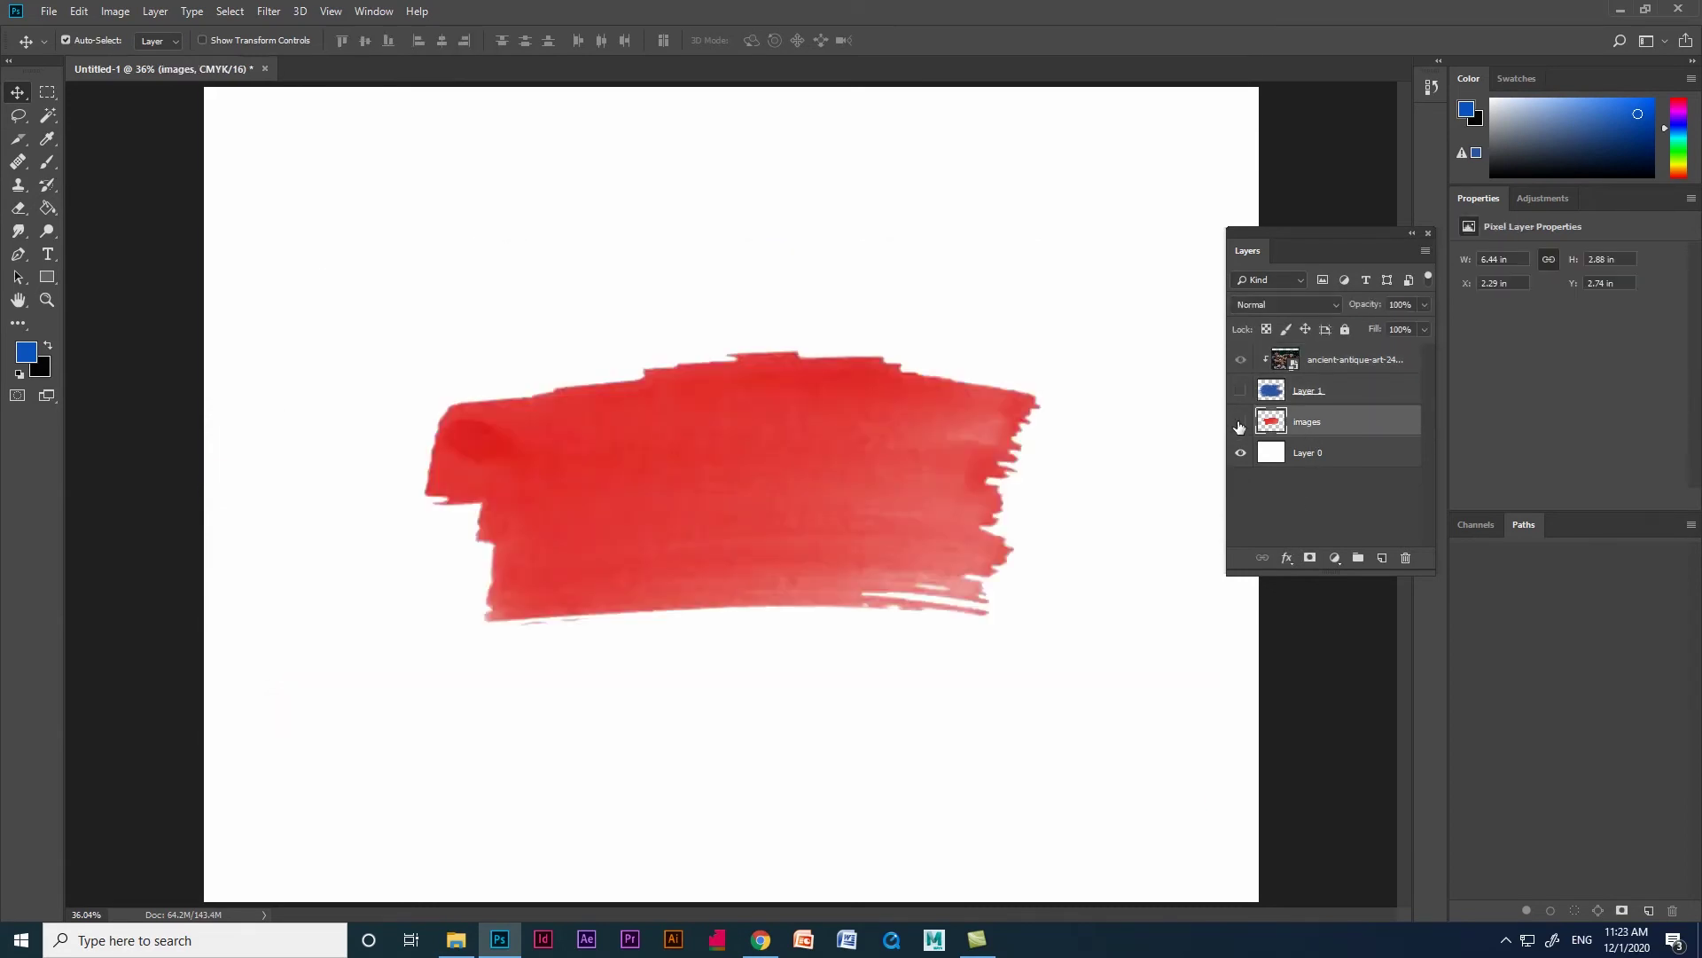
click(1240, 424)
click(1239, 424)
click(1240, 425)
click(1239, 425)
click(1240, 425)
click(1239, 424)
click(1240, 425)
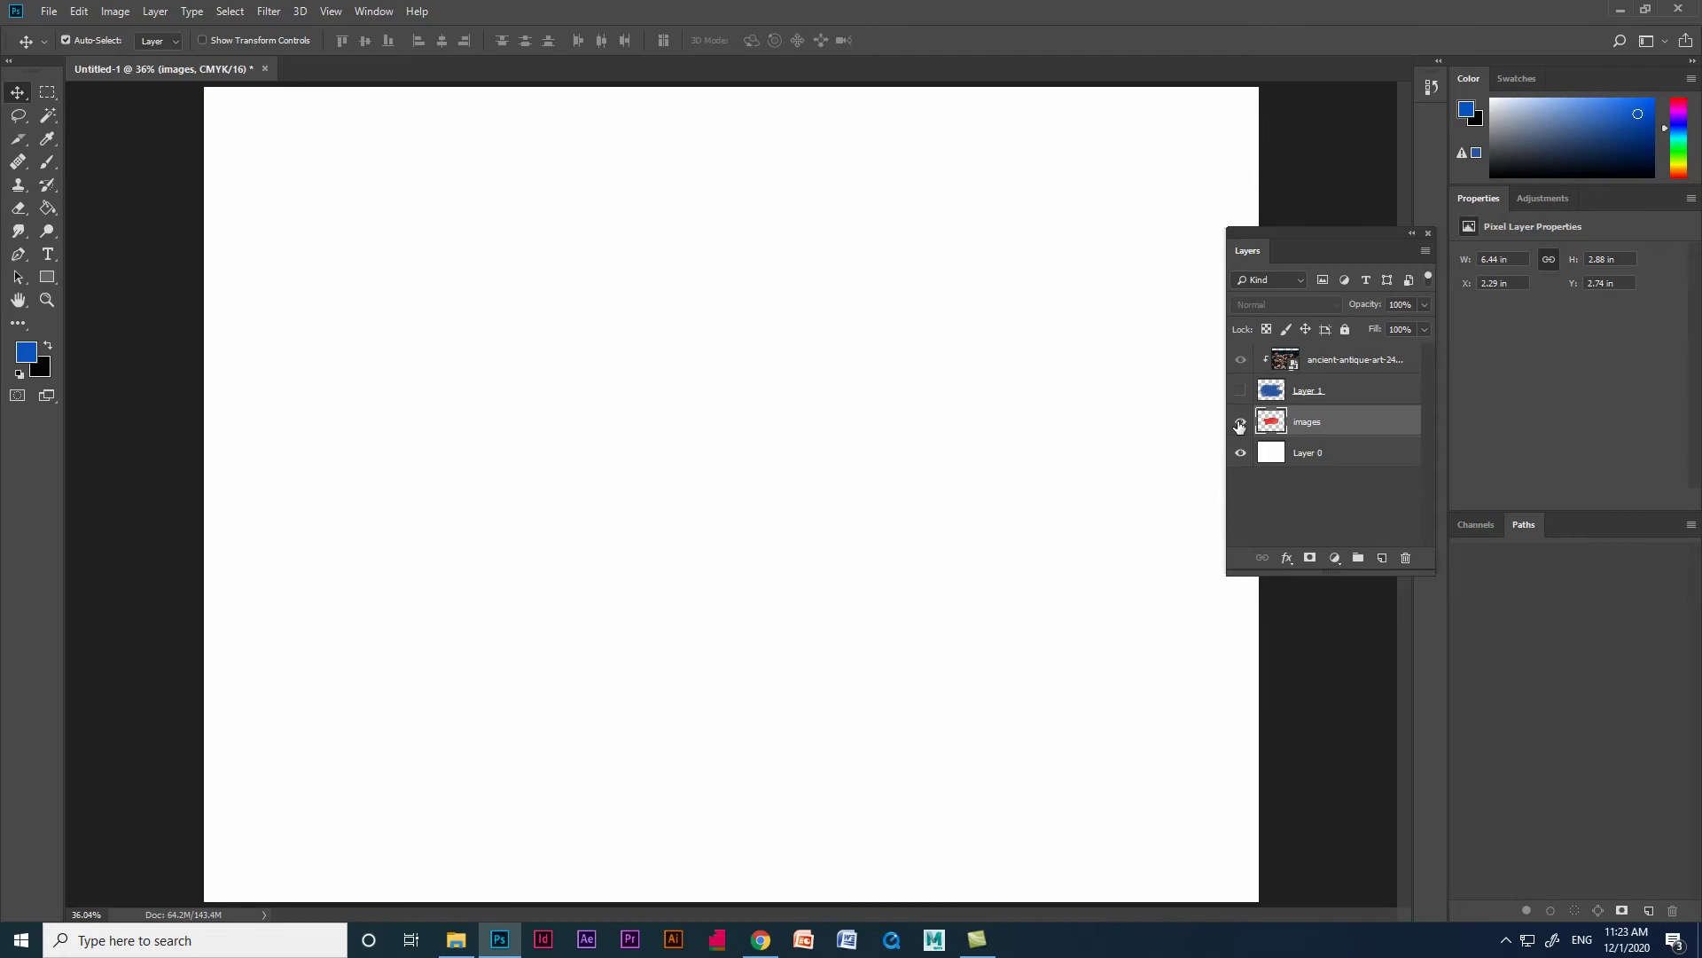
click(1240, 425)
click(1240, 425)
click(1240, 425)
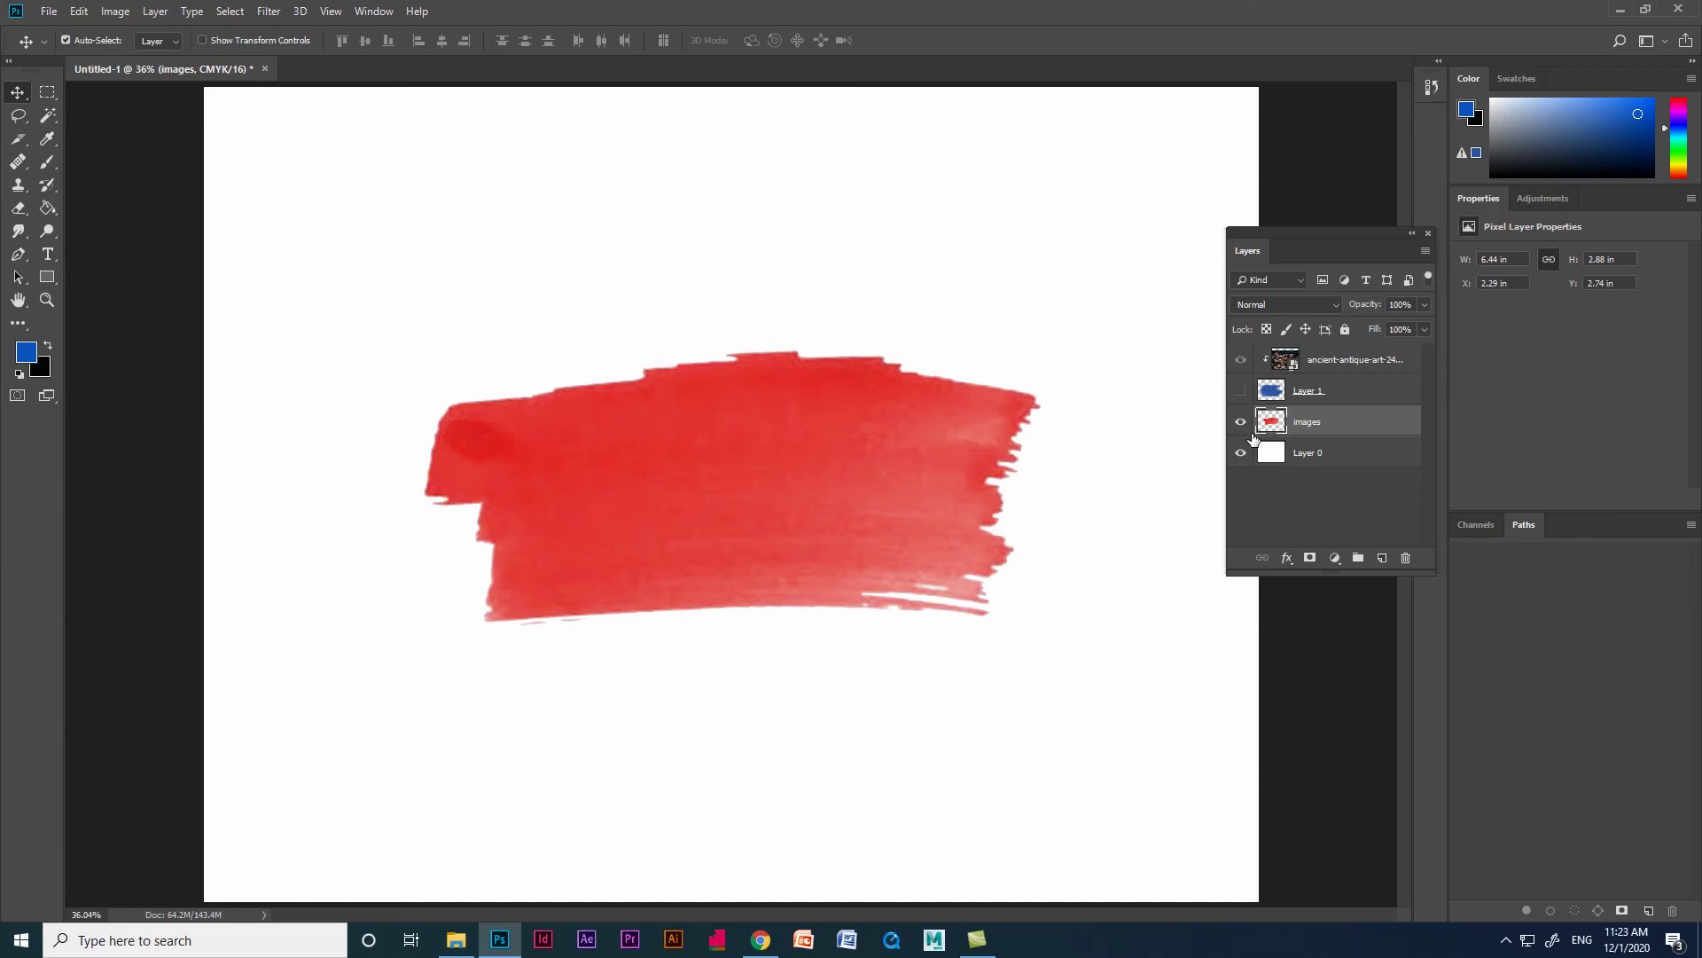
Step: Add a new layer and place-embed 149835_thumb_665.jpg above the red brushstroke
click(1383, 559)
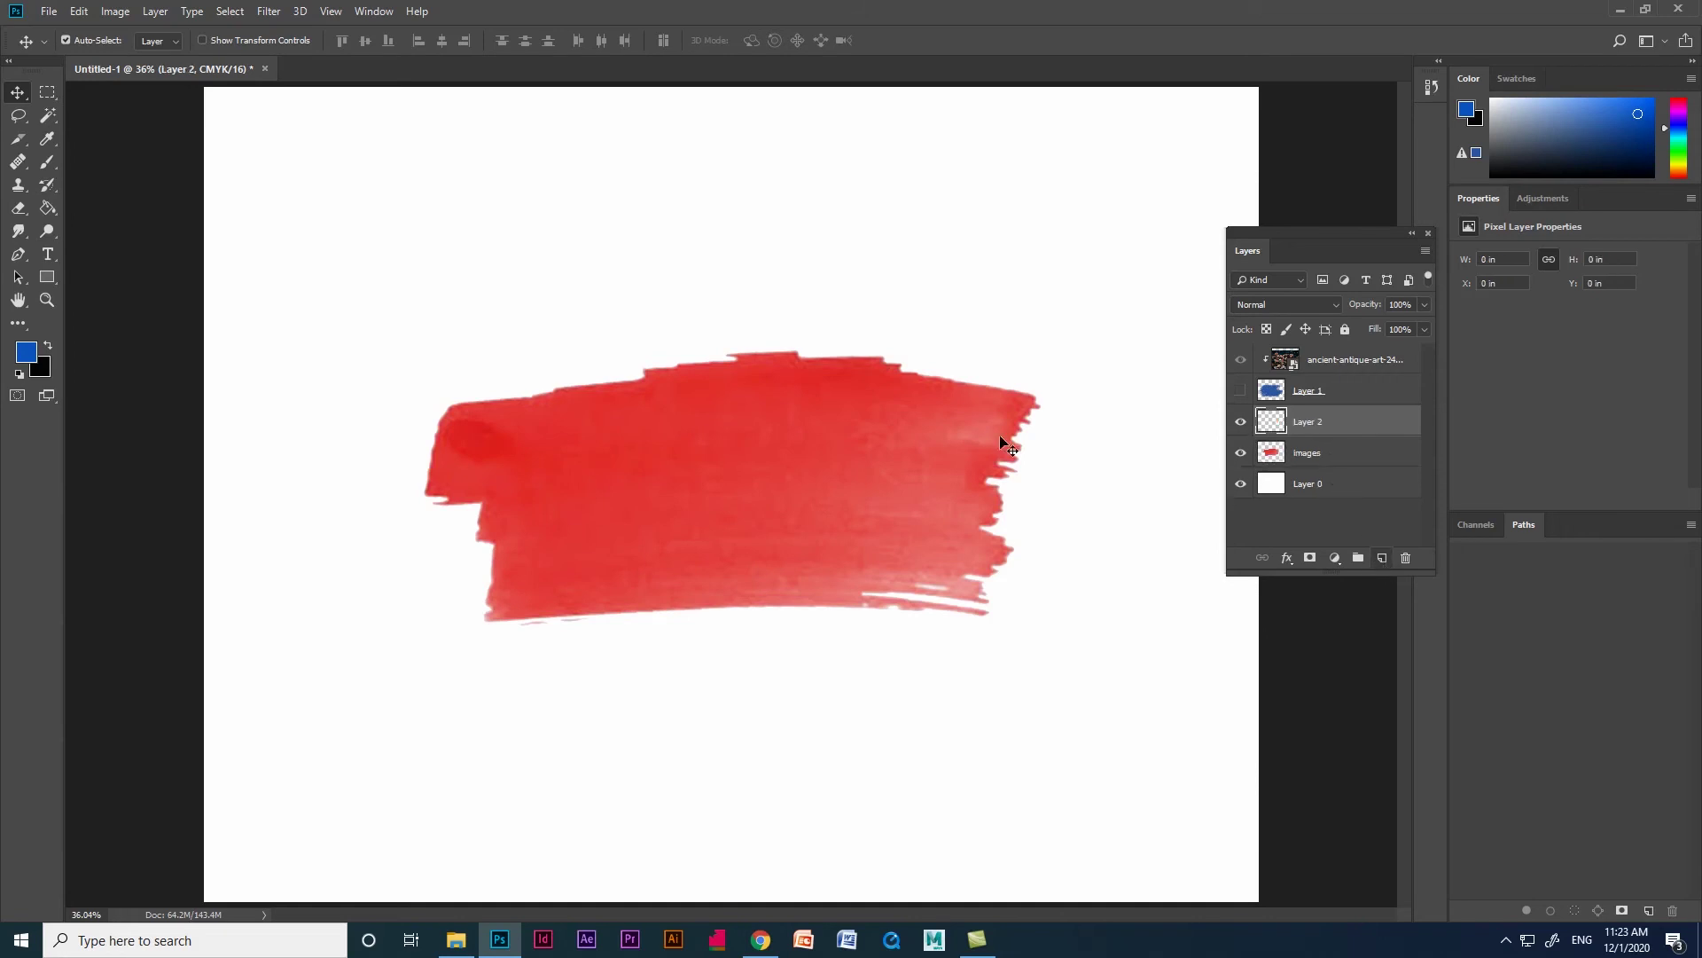
click(48, 12)
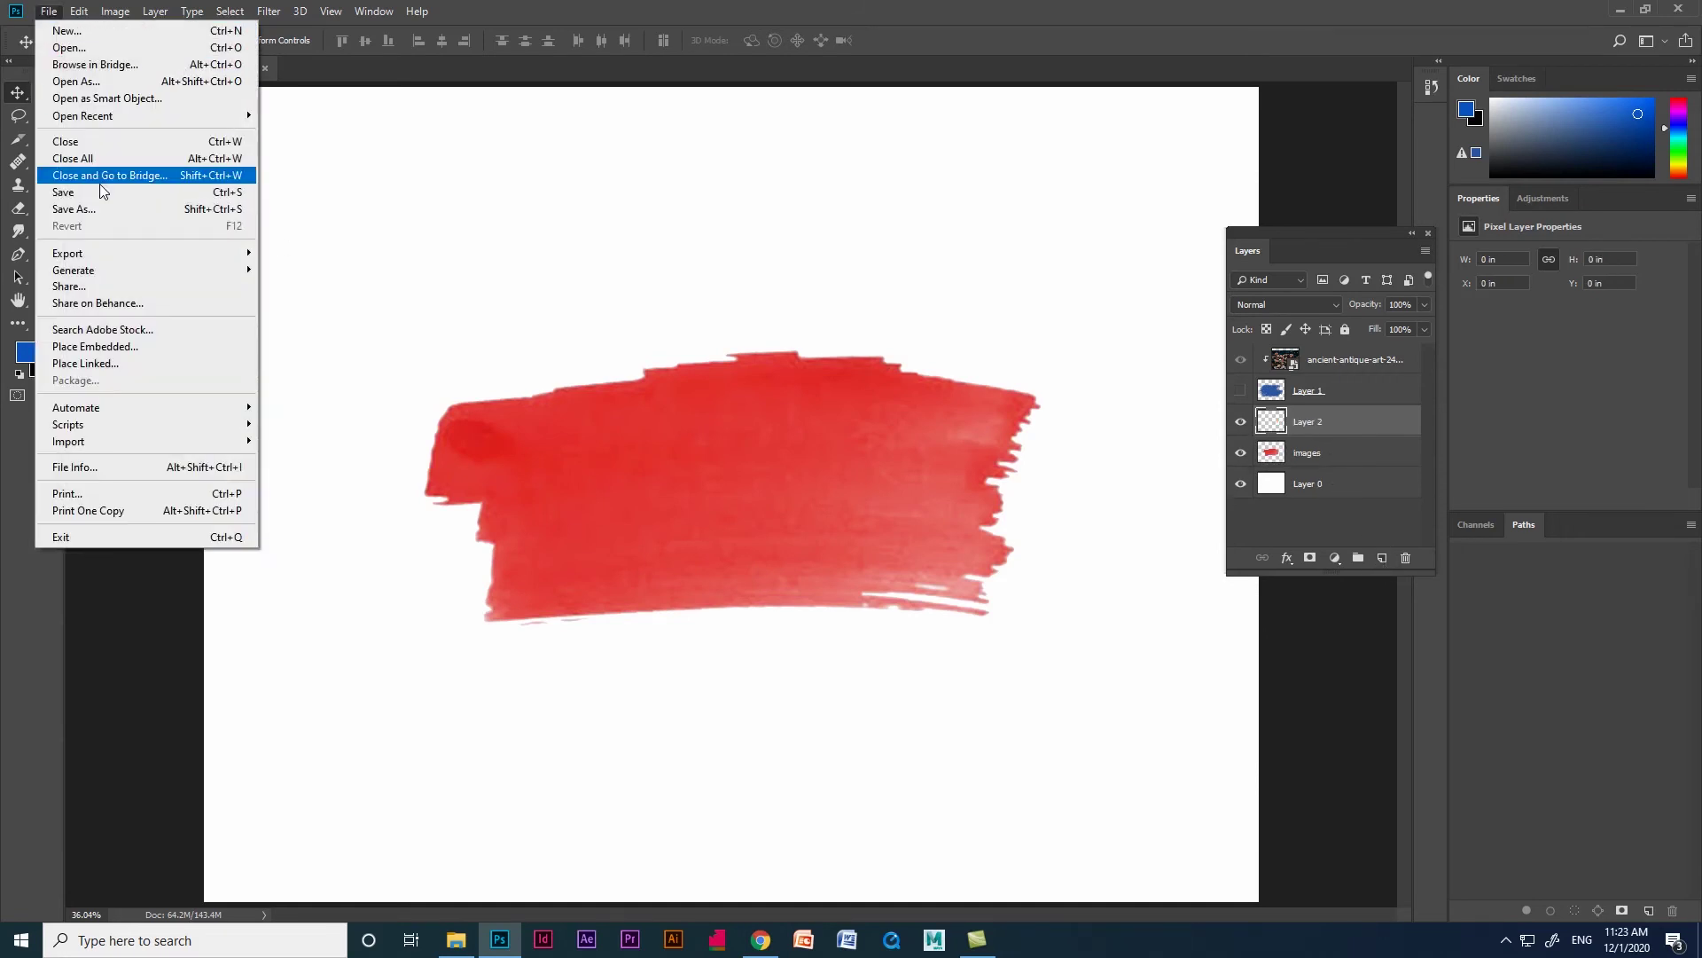
click(113, 347)
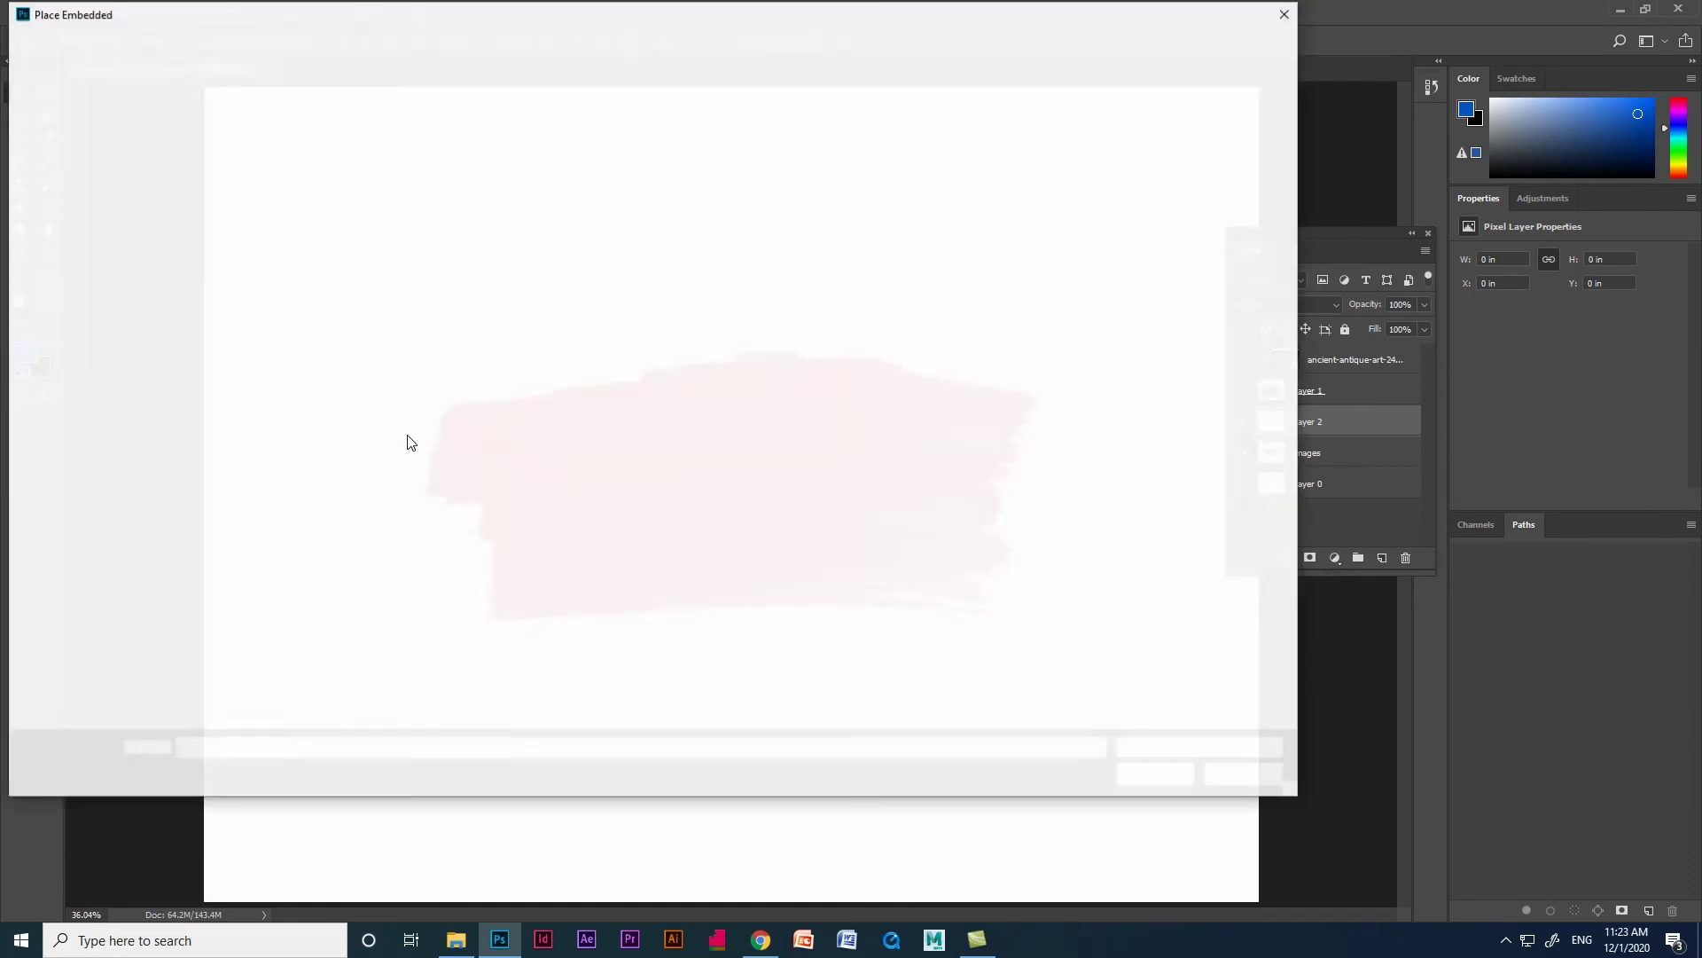
click(791, 156)
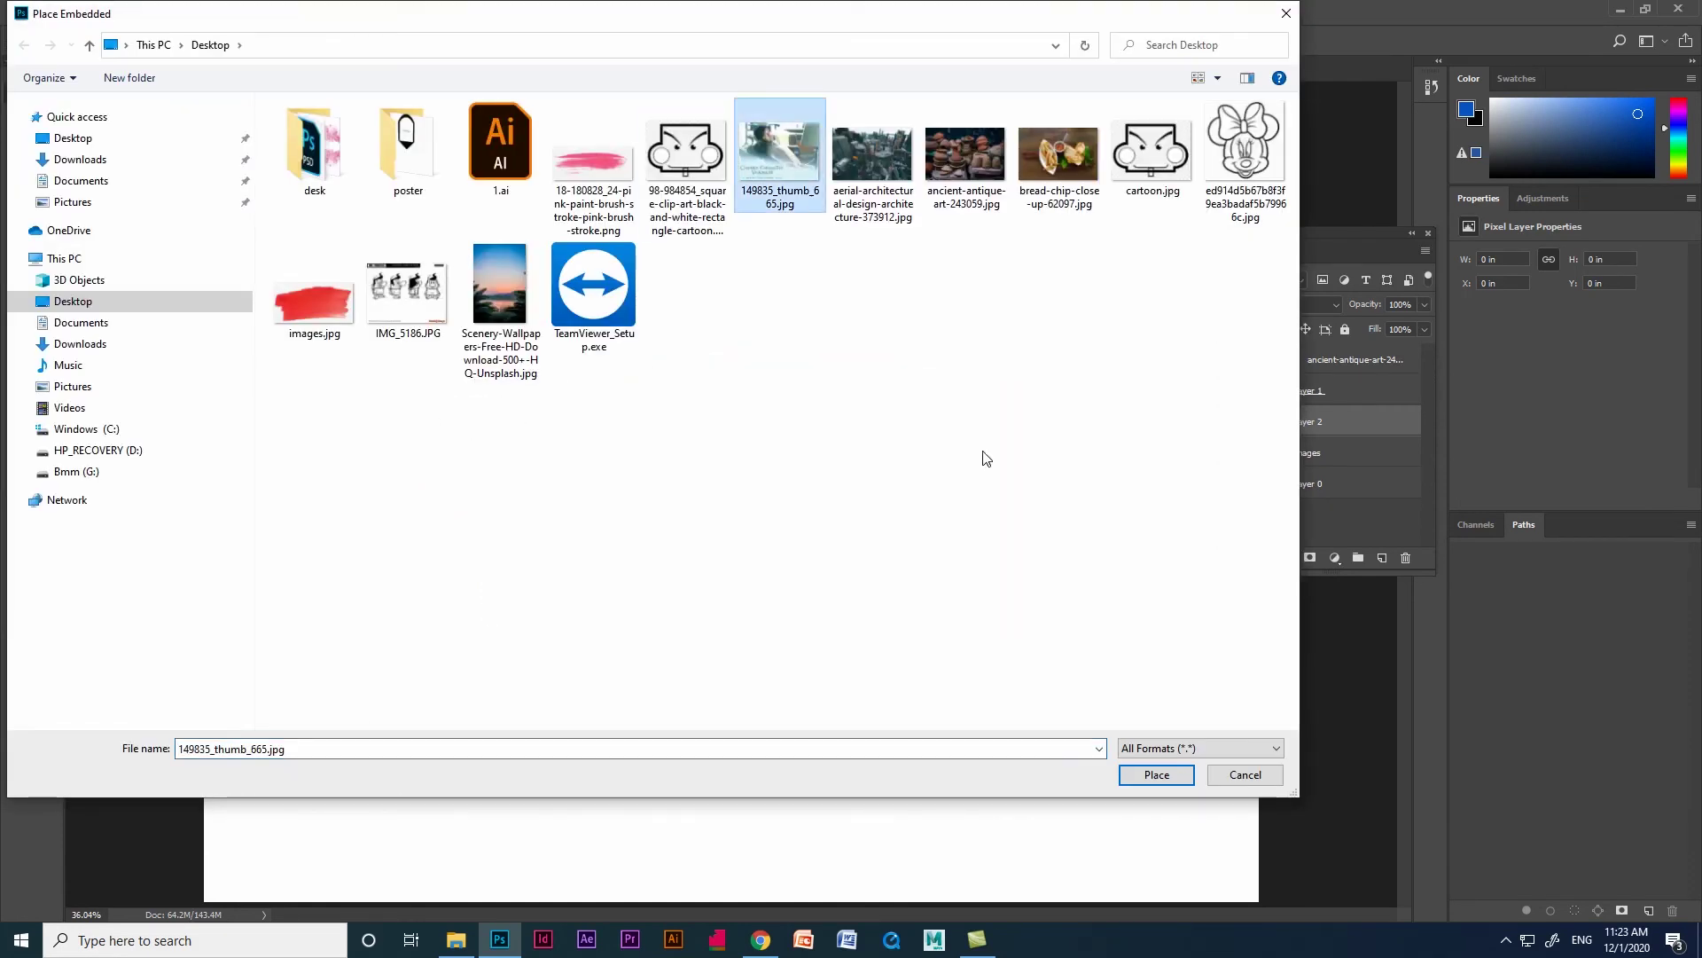
click(1181, 777)
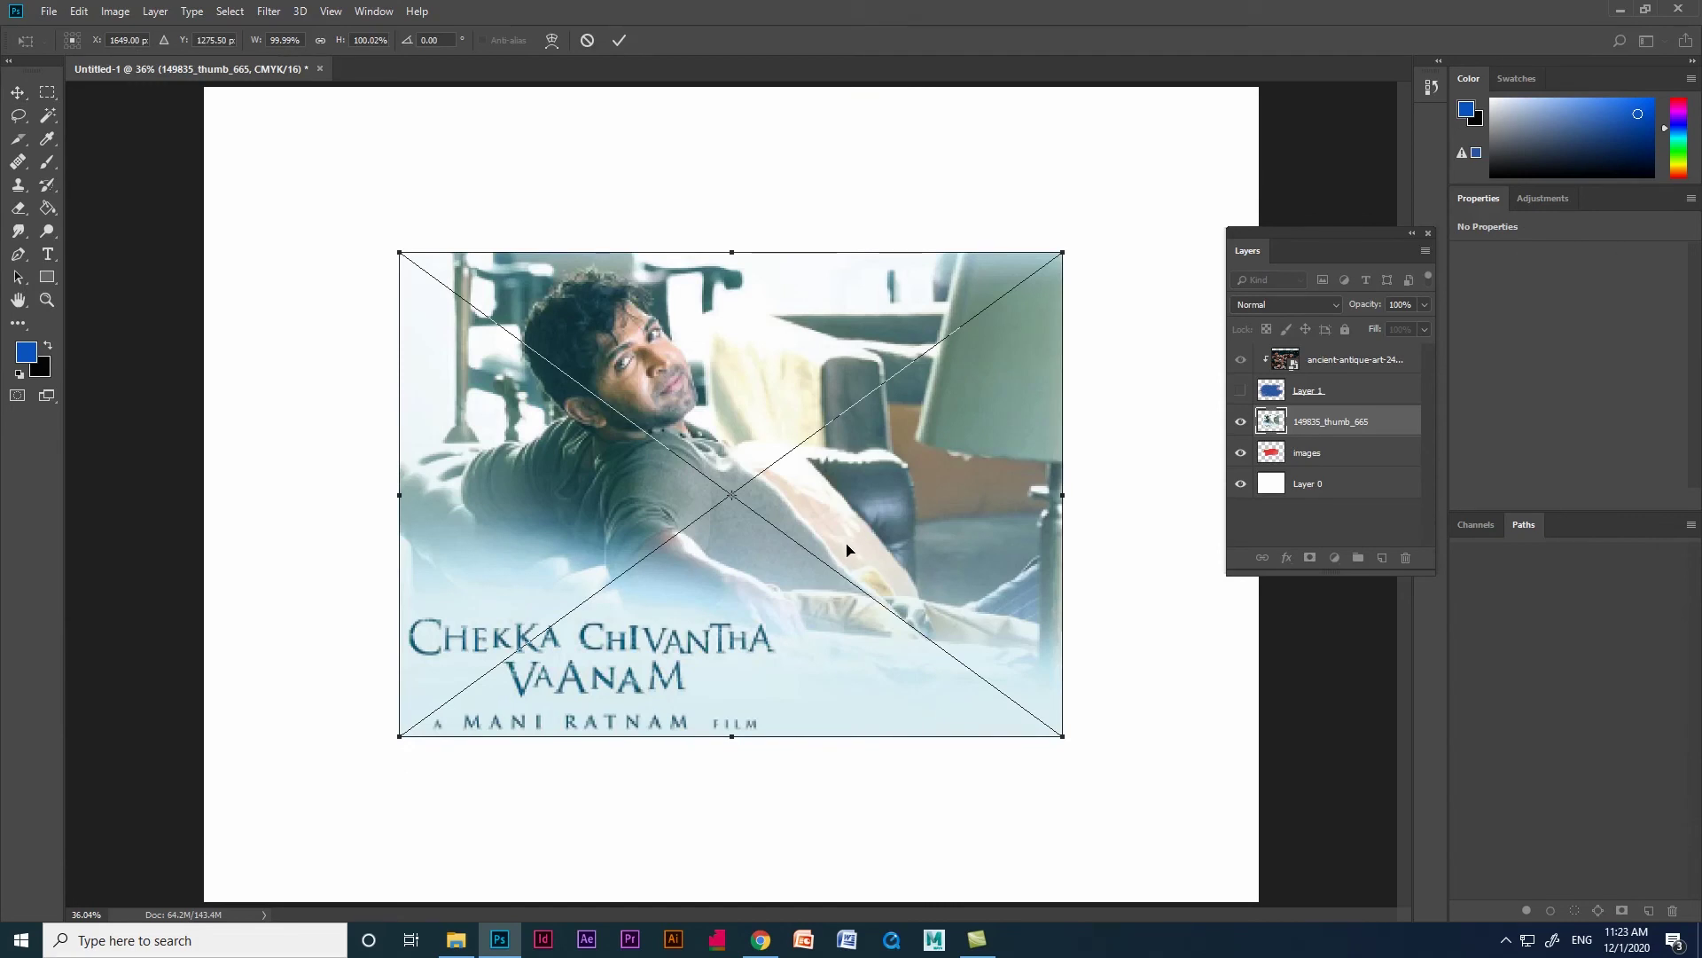
Step: Commit the placed poster and clip it into the images layer's red brushstroke
key(Return)
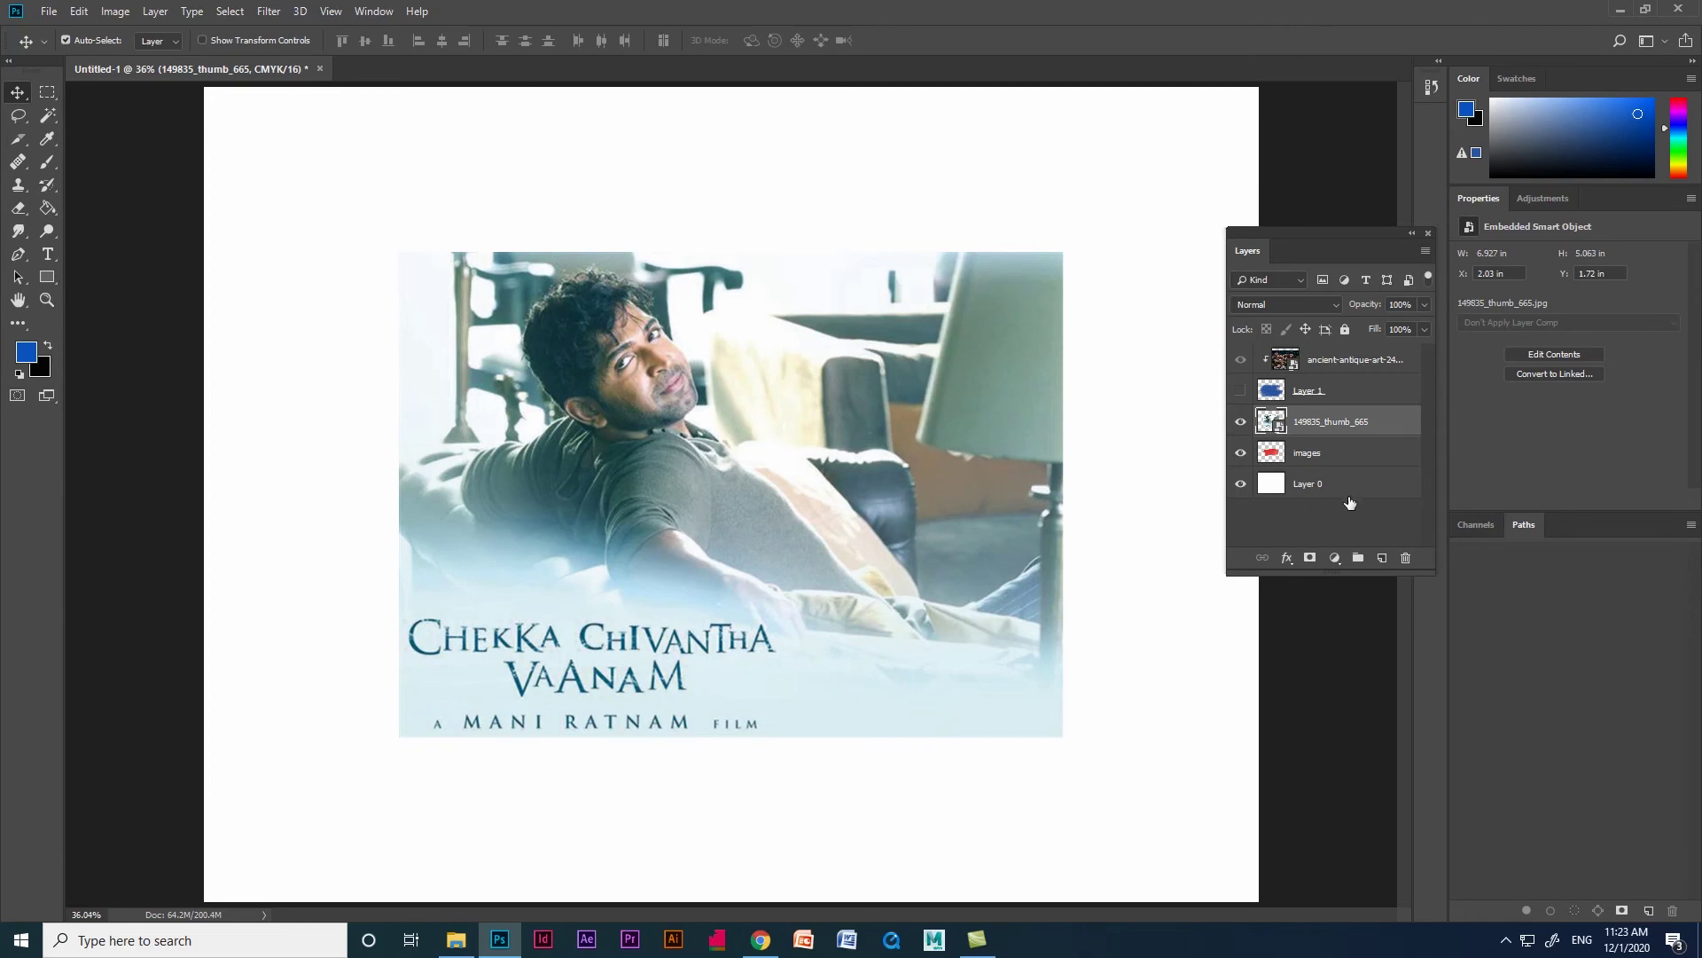
alt+click(1370, 430)
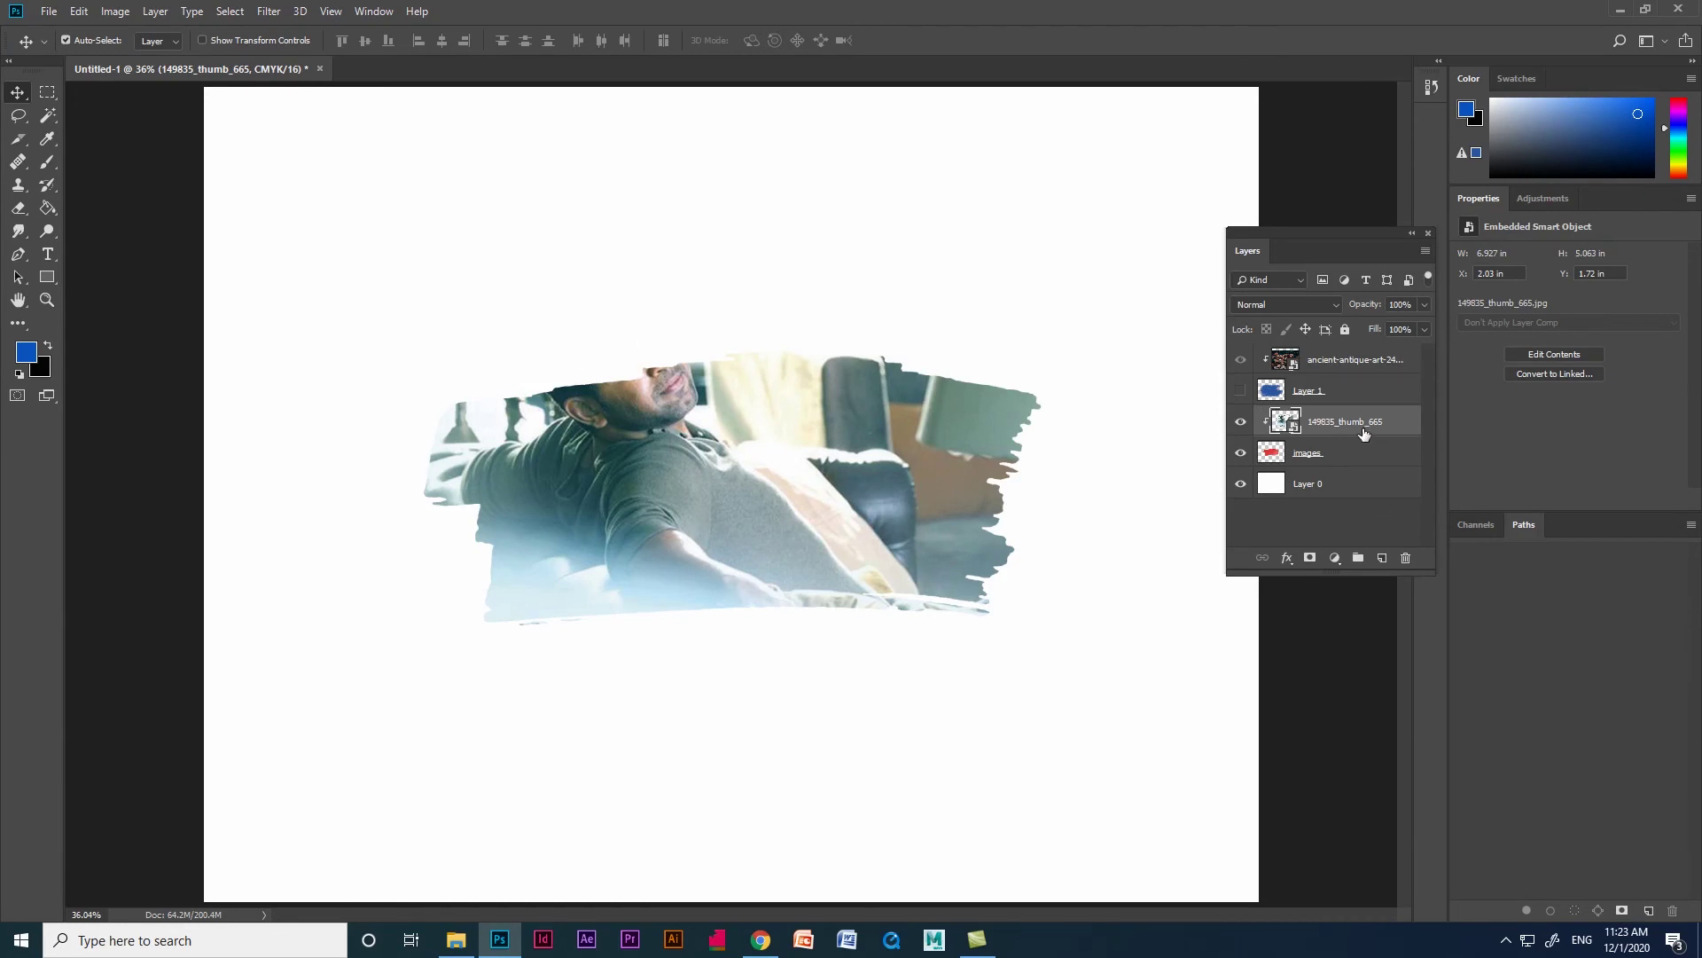
key(ctrl+t)
Step: Cancel the poster shrink and enlarge the red brushstroke to about 153%, moving it up-left
drag(1062, 737, 991, 683)
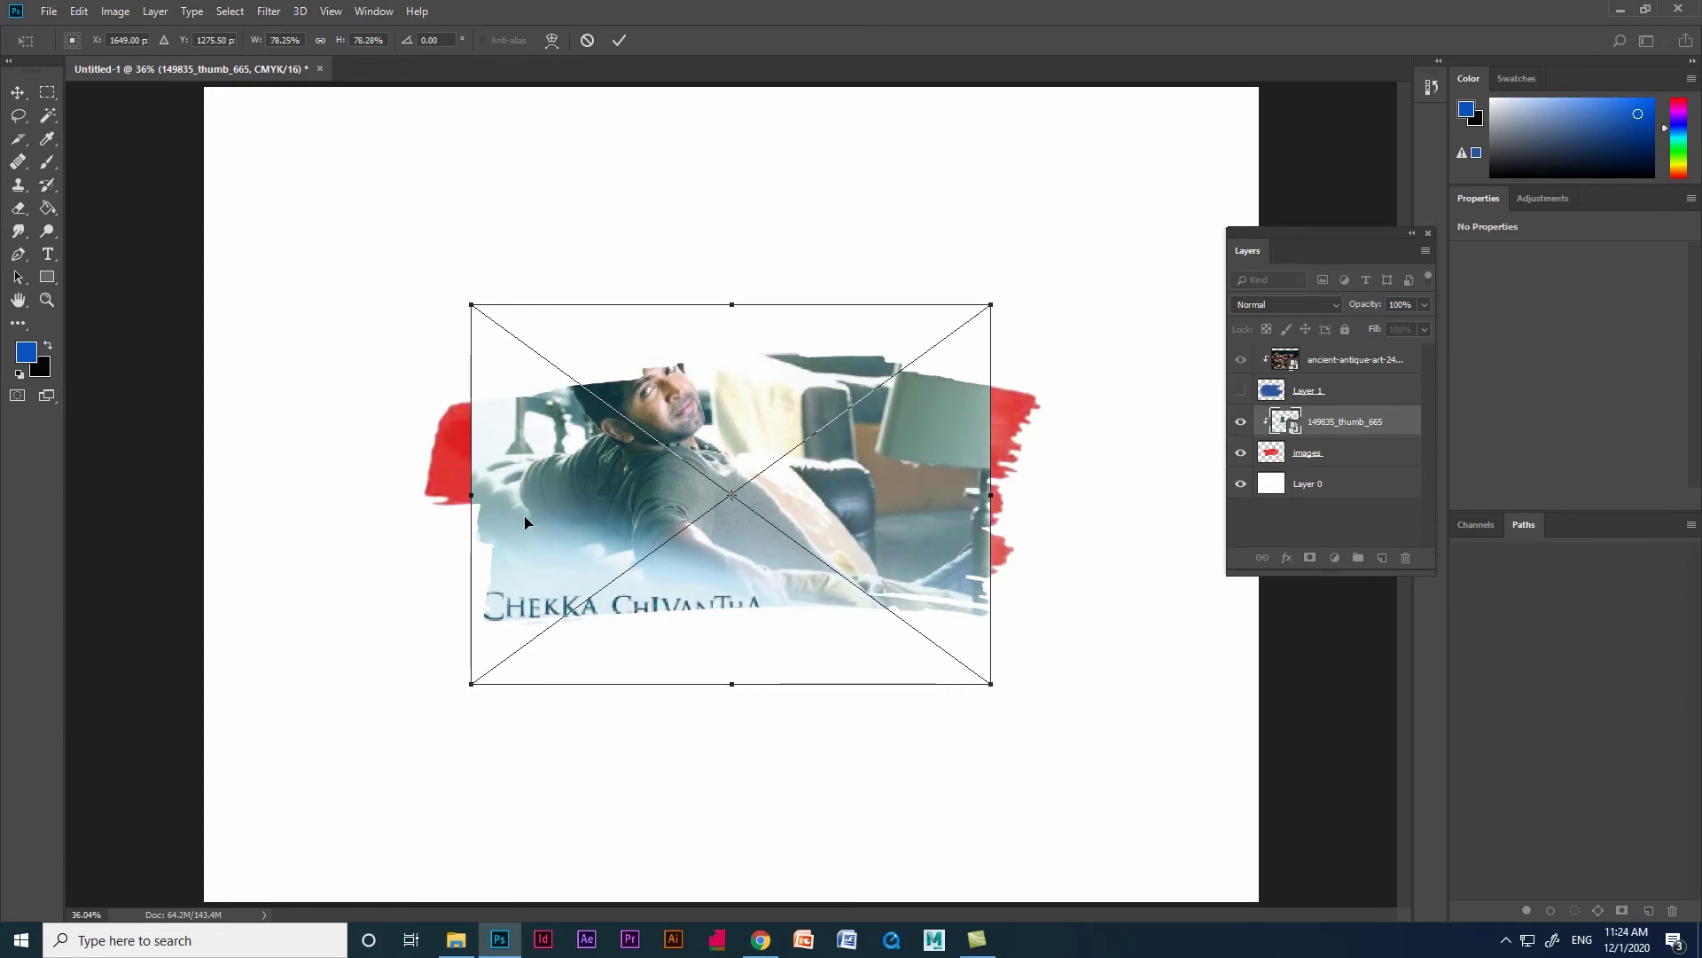
key(ctrl+z)
key(Return)
click(1403, 459)
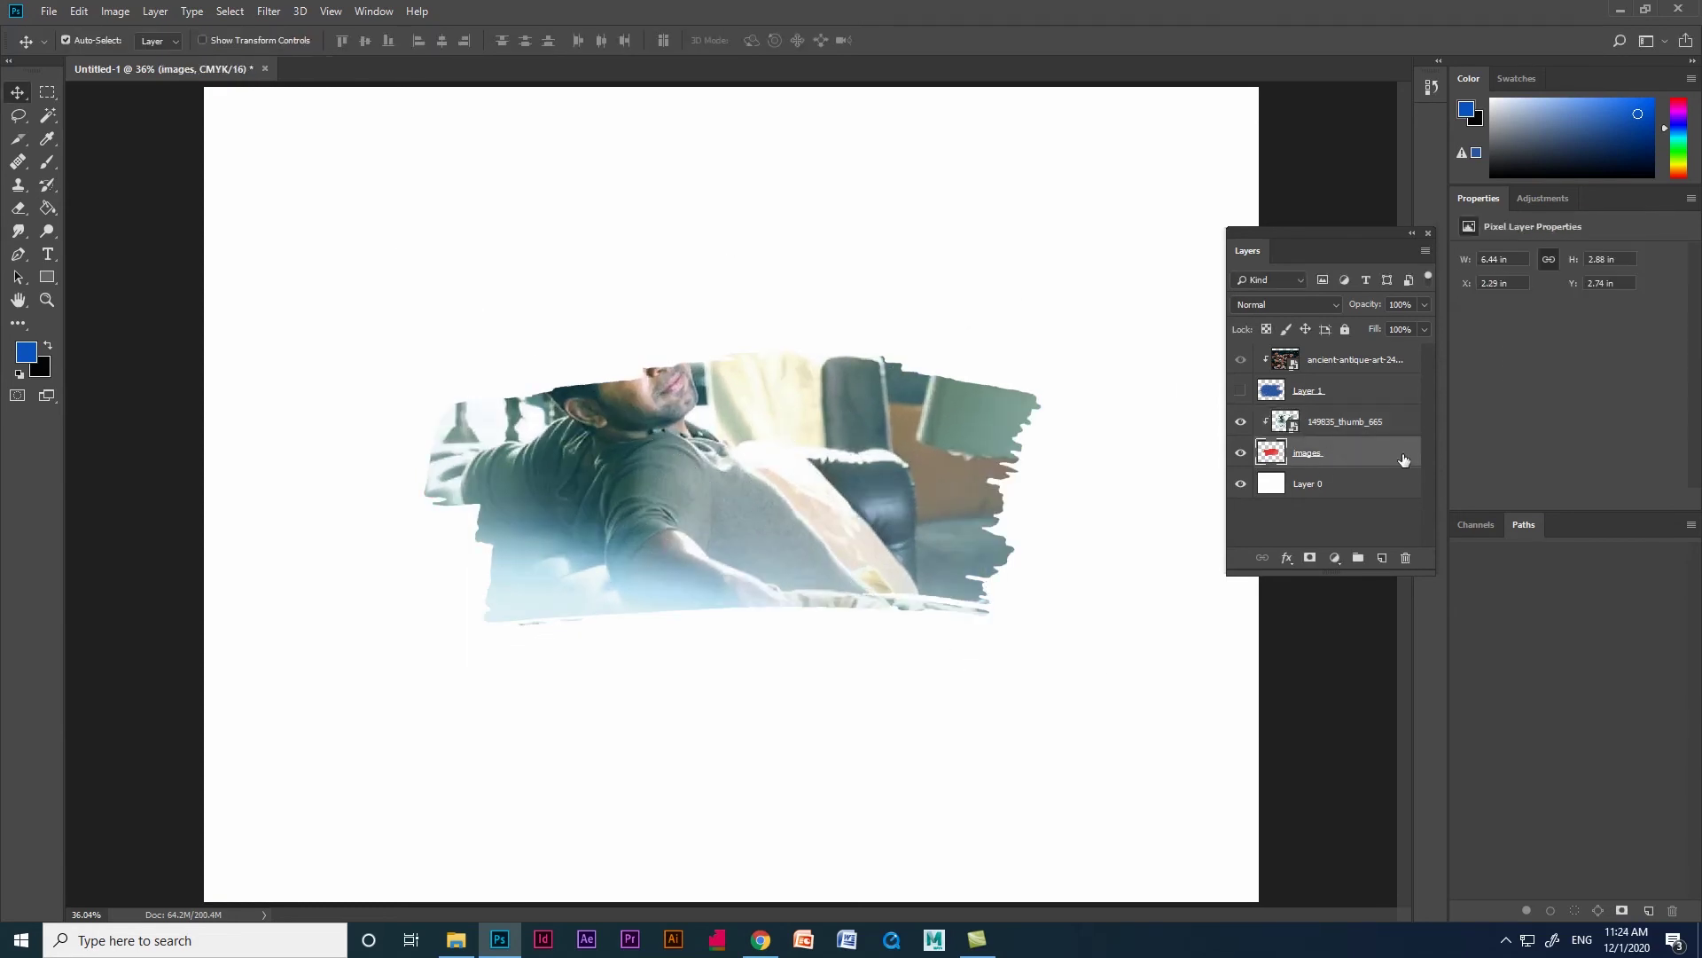
key(ctrl+t)
drag(1038, 627, 1161, 786)
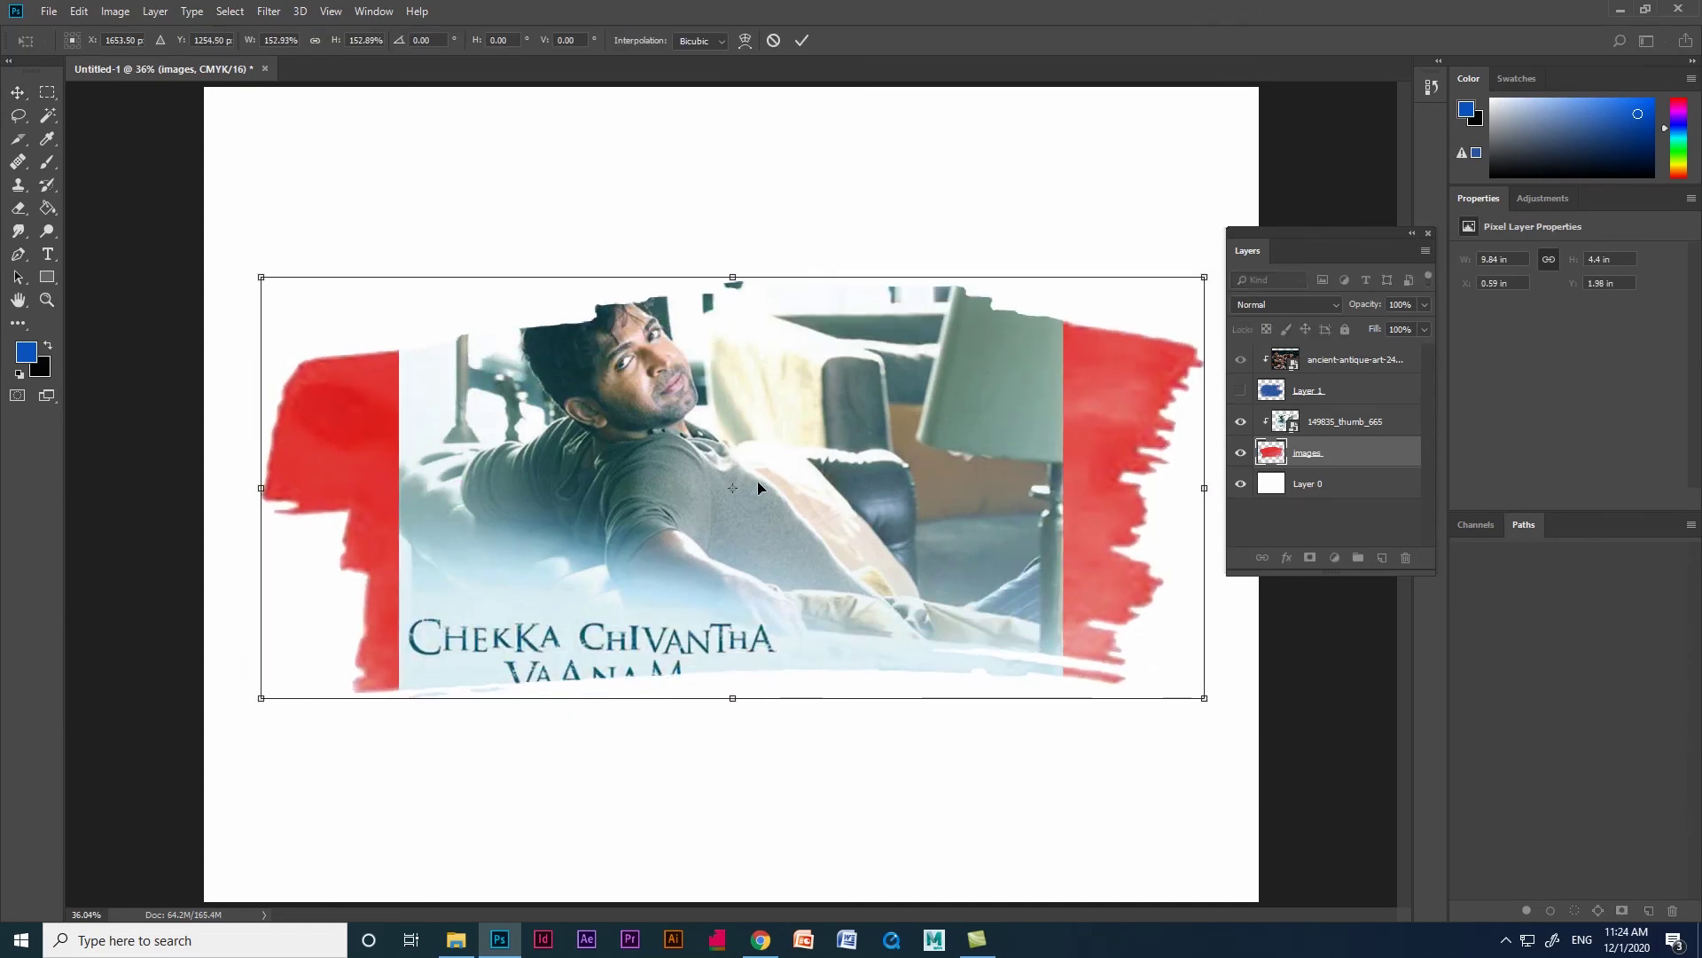
drag(757, 481, 804, 458)
key(Return)
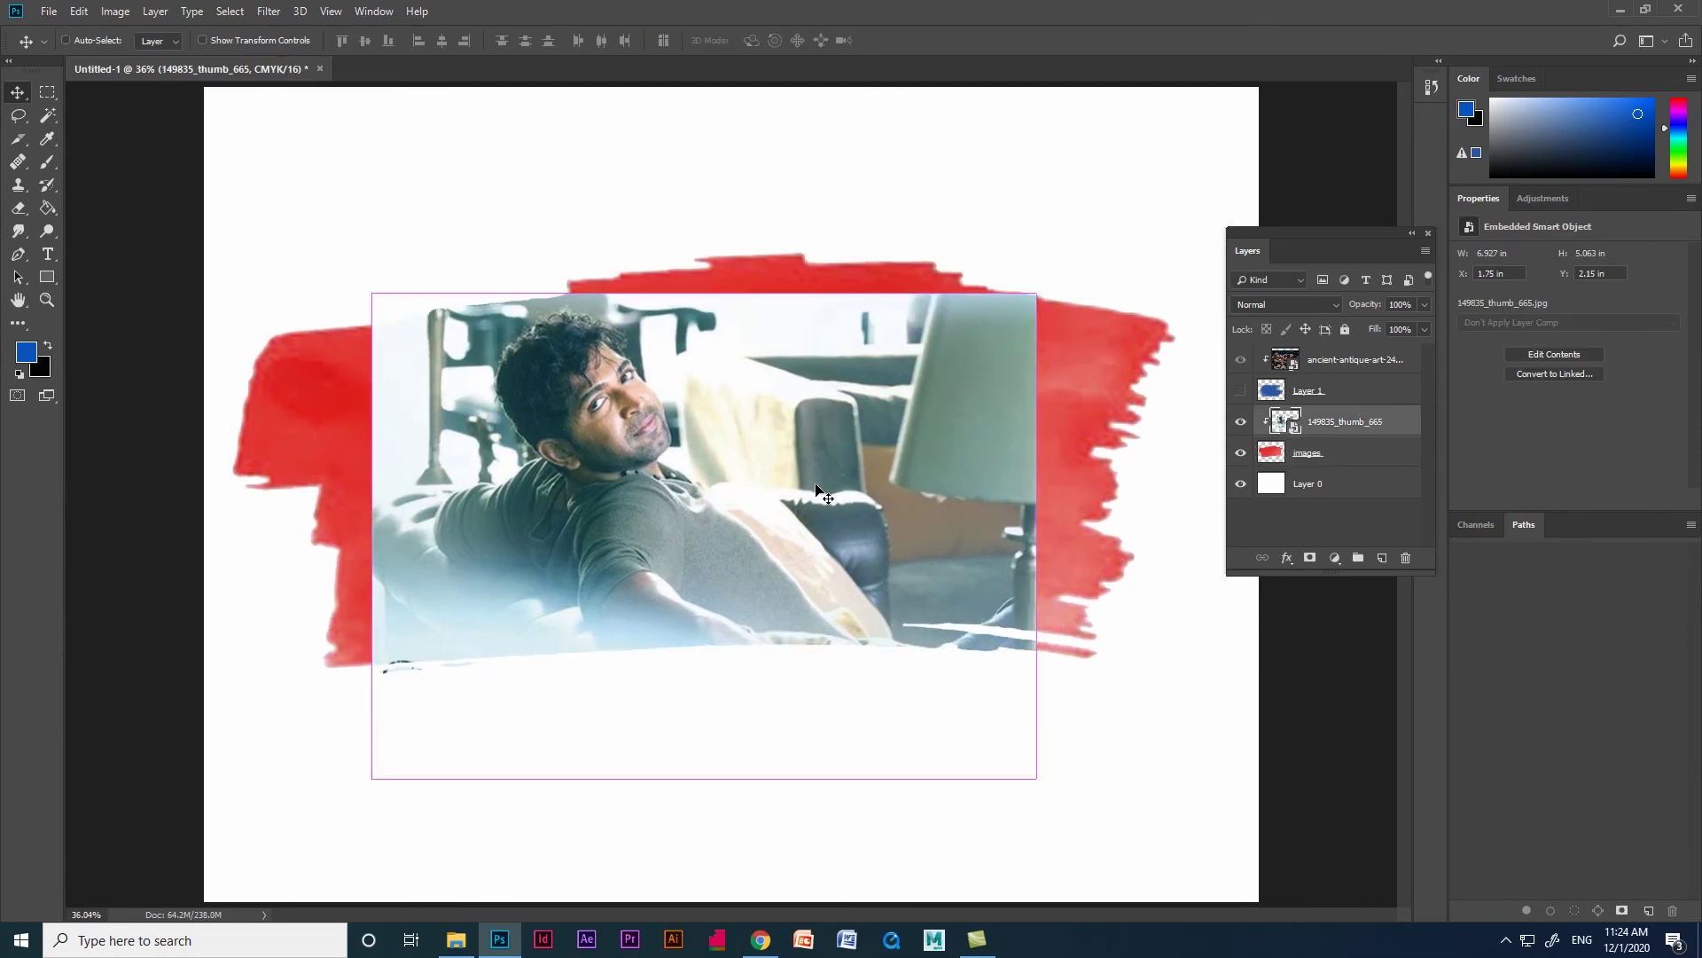
Step: Enlarge the poster to about 144% and move it down within the stroke
key(ctrl+t)
drag(1034, 779, 1183, 885)
drag(823, 488, 826, 516)
key(Return)
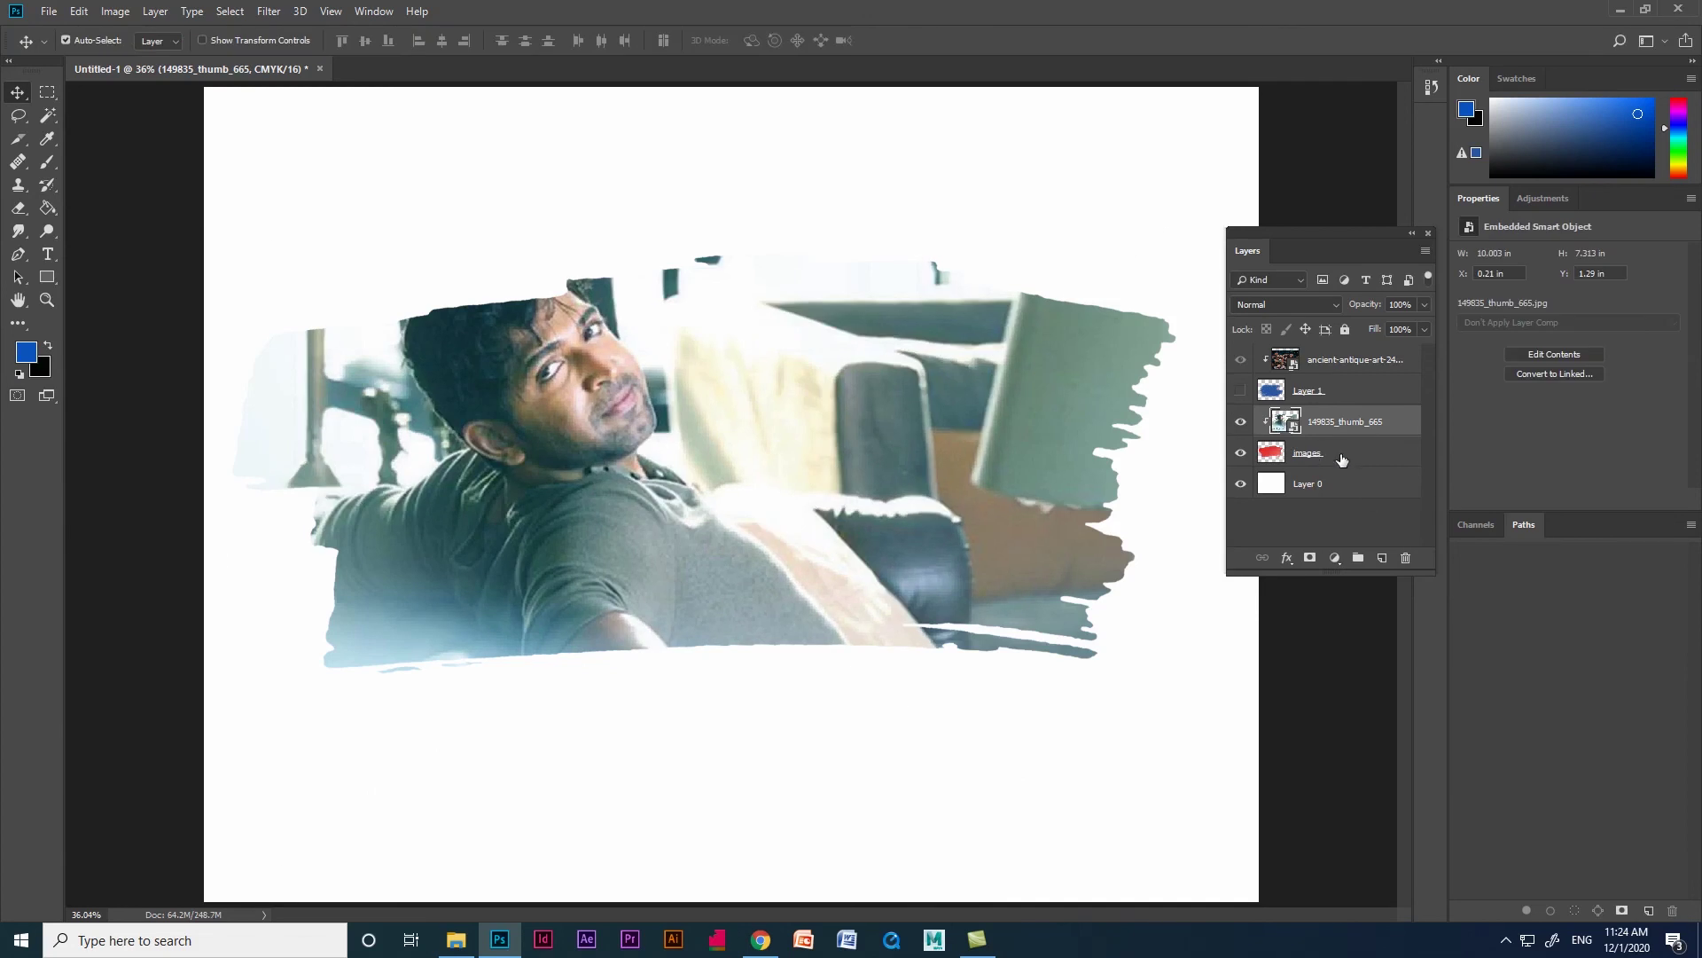
Step: Shift the red brushstroke left and scale it to about 118%
click(1342, 460)
key(ctrl+t)
drag(892, 503, 755, 517)
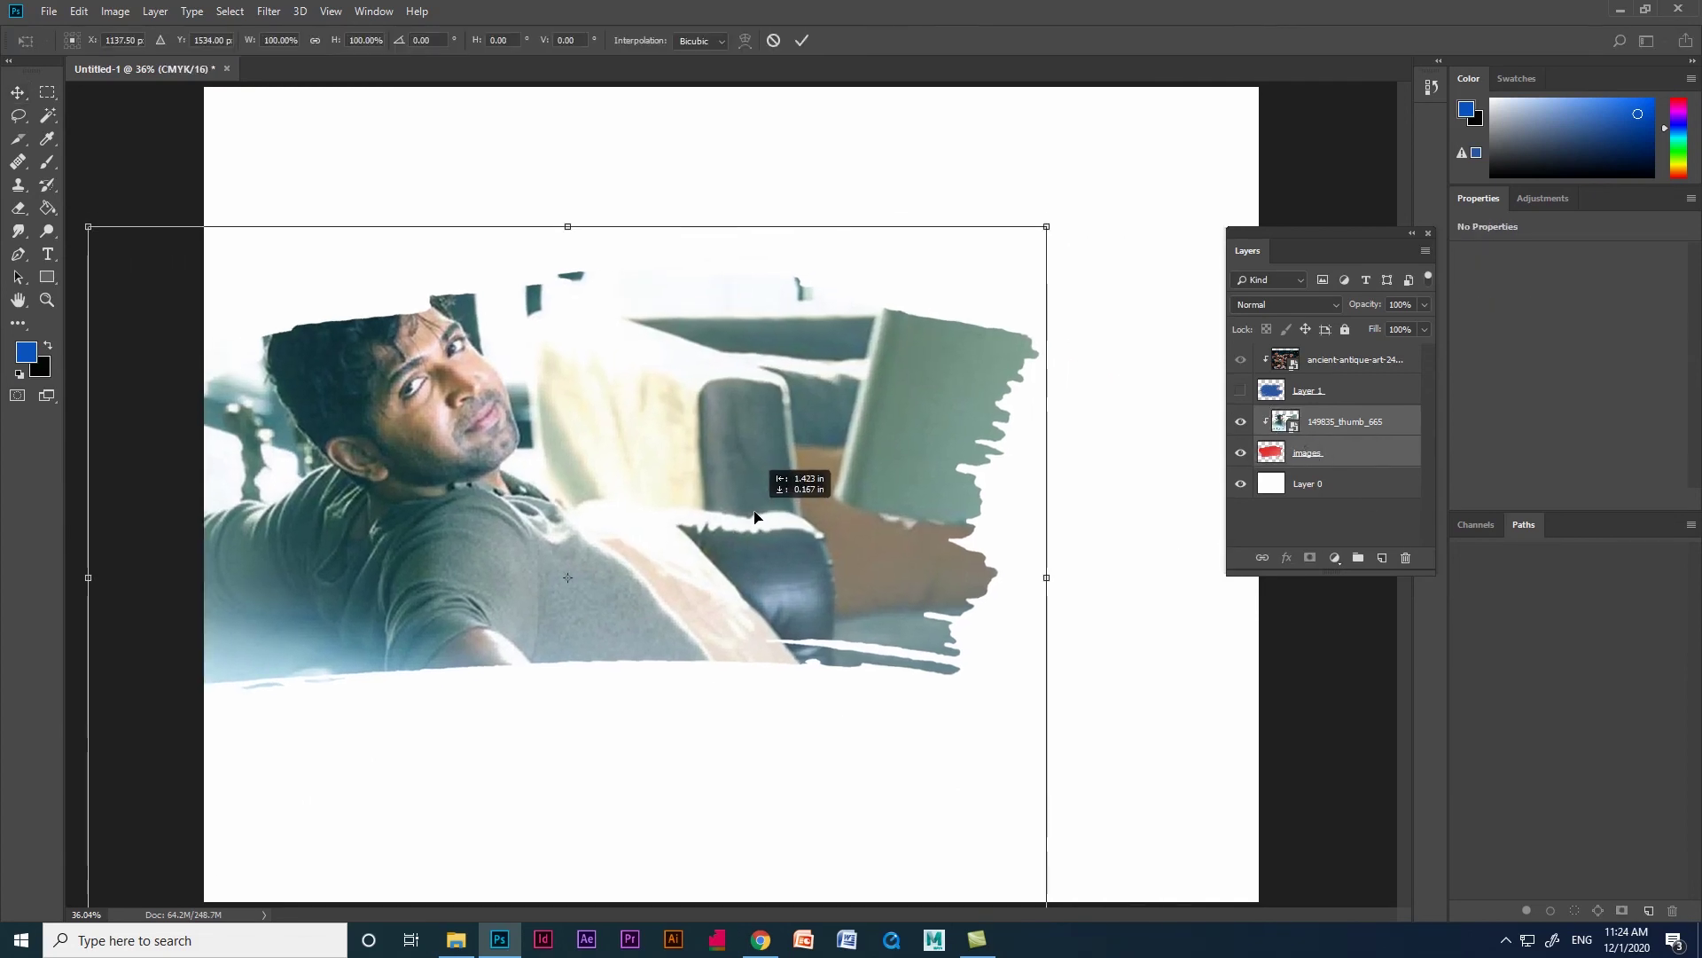
drag(1046, 226, 1142, 167)
drag(680, 506, 696, 523)
key(Return)
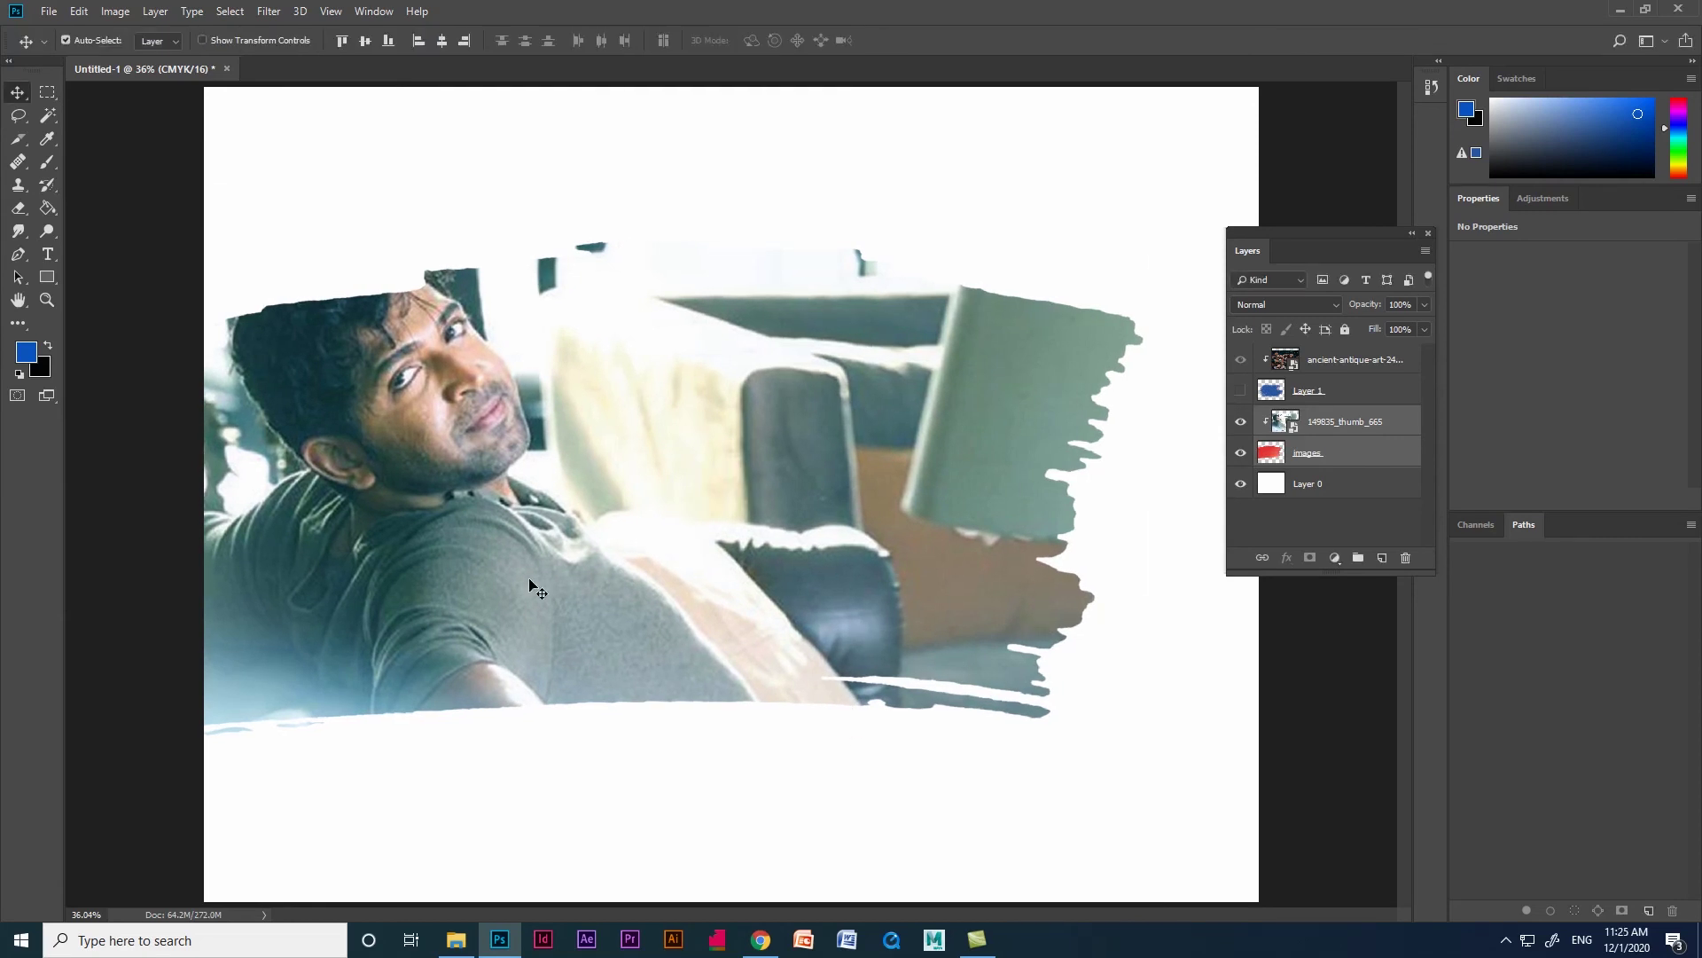
Step: Group the four first-design layers into Group 1 and hide the group
click(1346, 362)
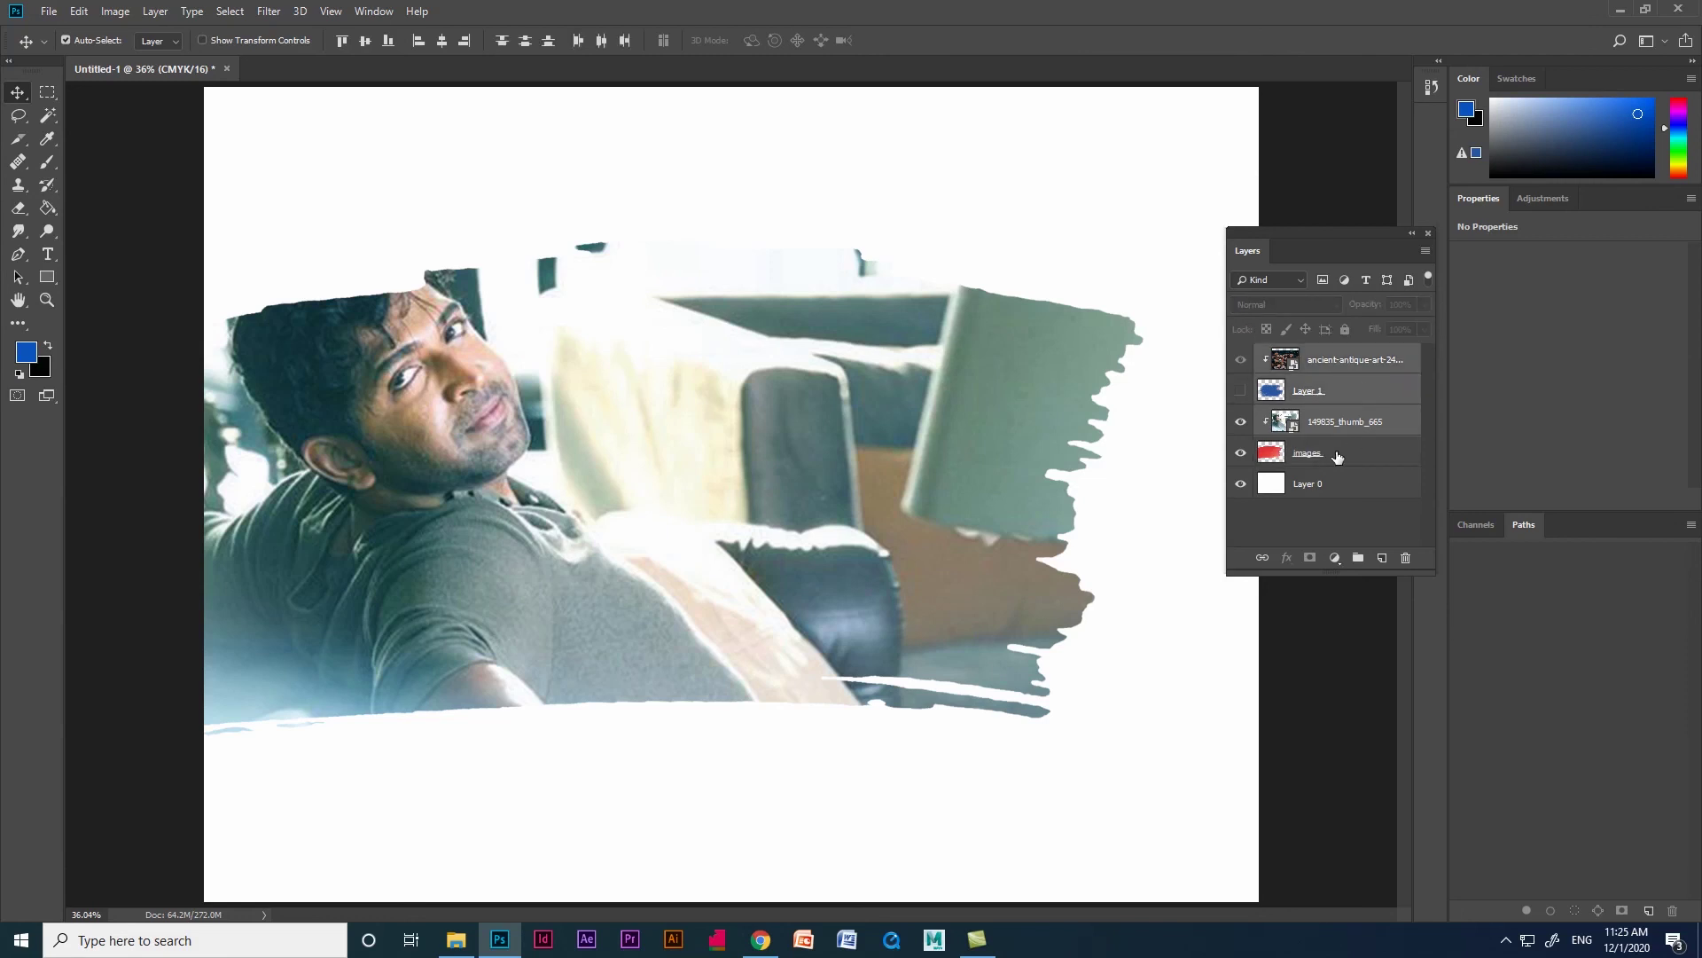
click(1339, 457)
shift+click(1346, 362)
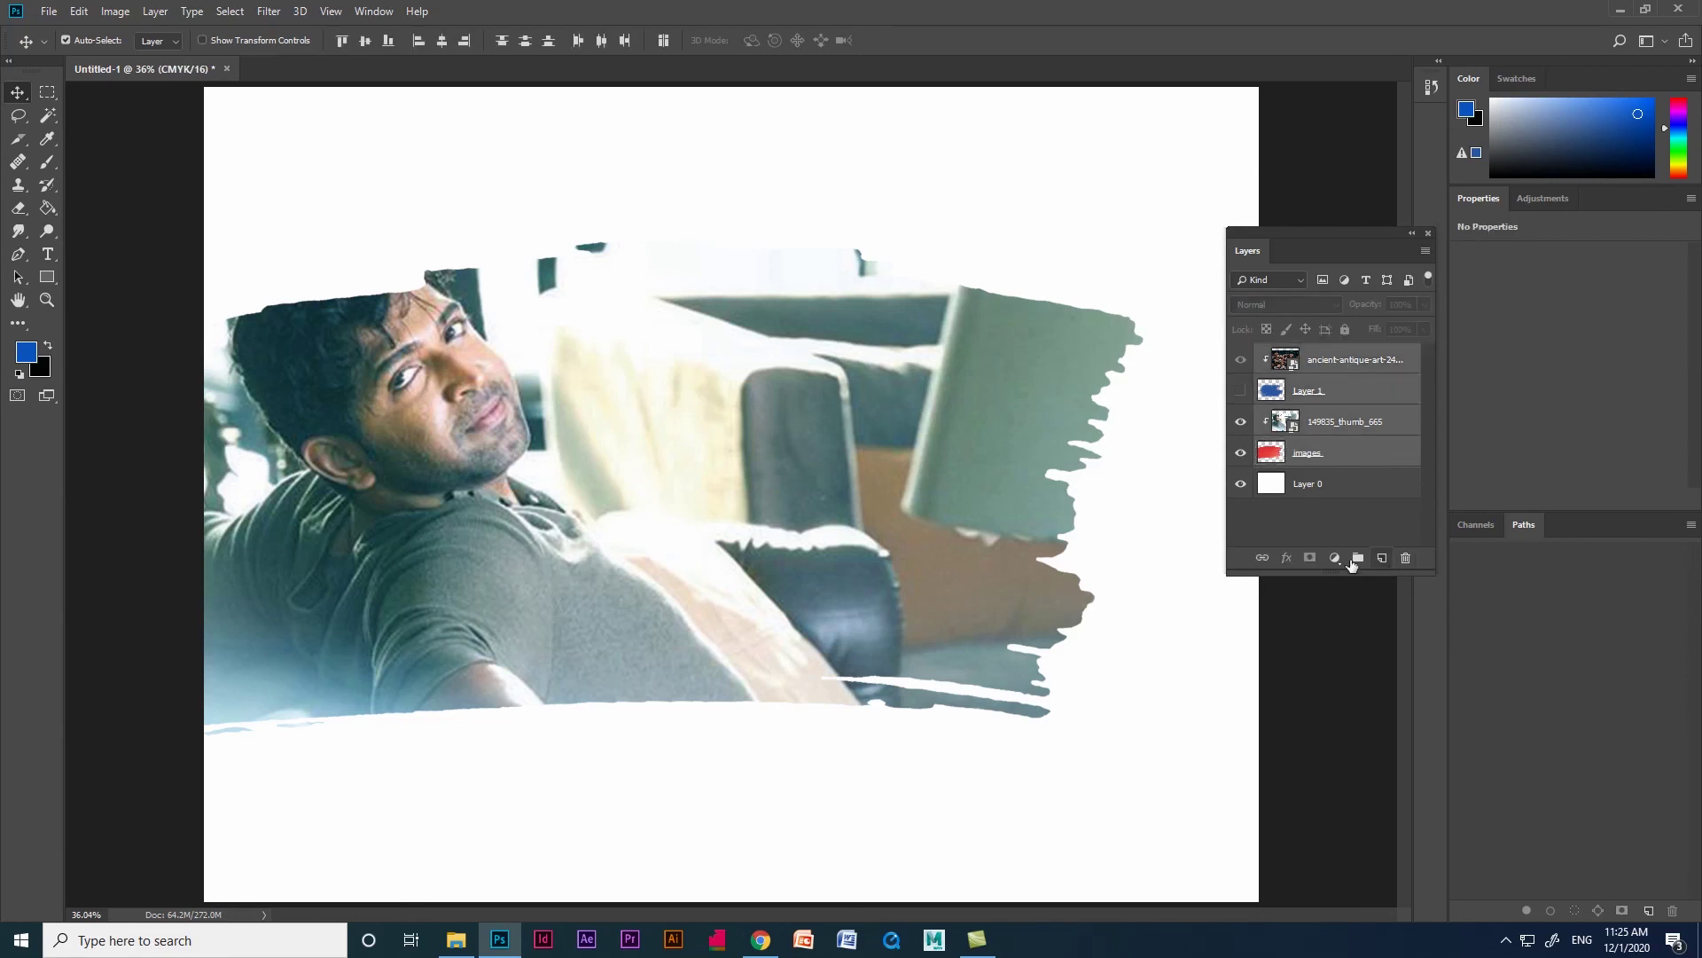
key(ctrl+g)
click(1240, 355)
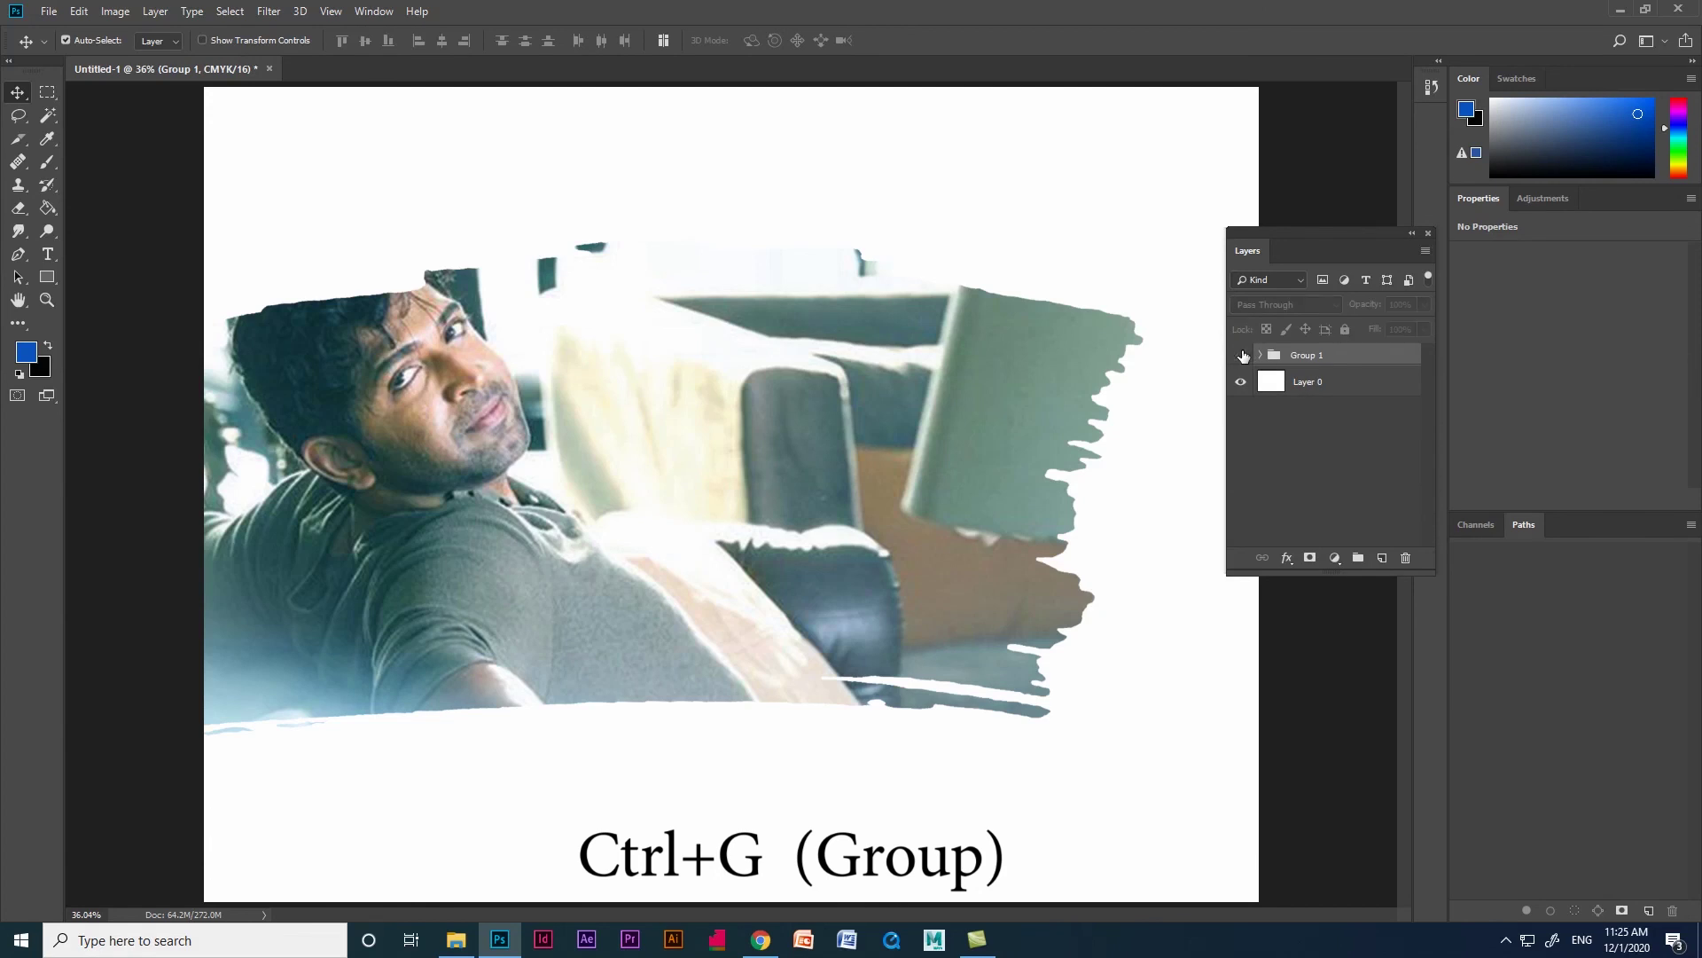
Step: On a new layer, paint a broad blue stroke with the Charcoal Large brush at 1800 px
click(47, 173)
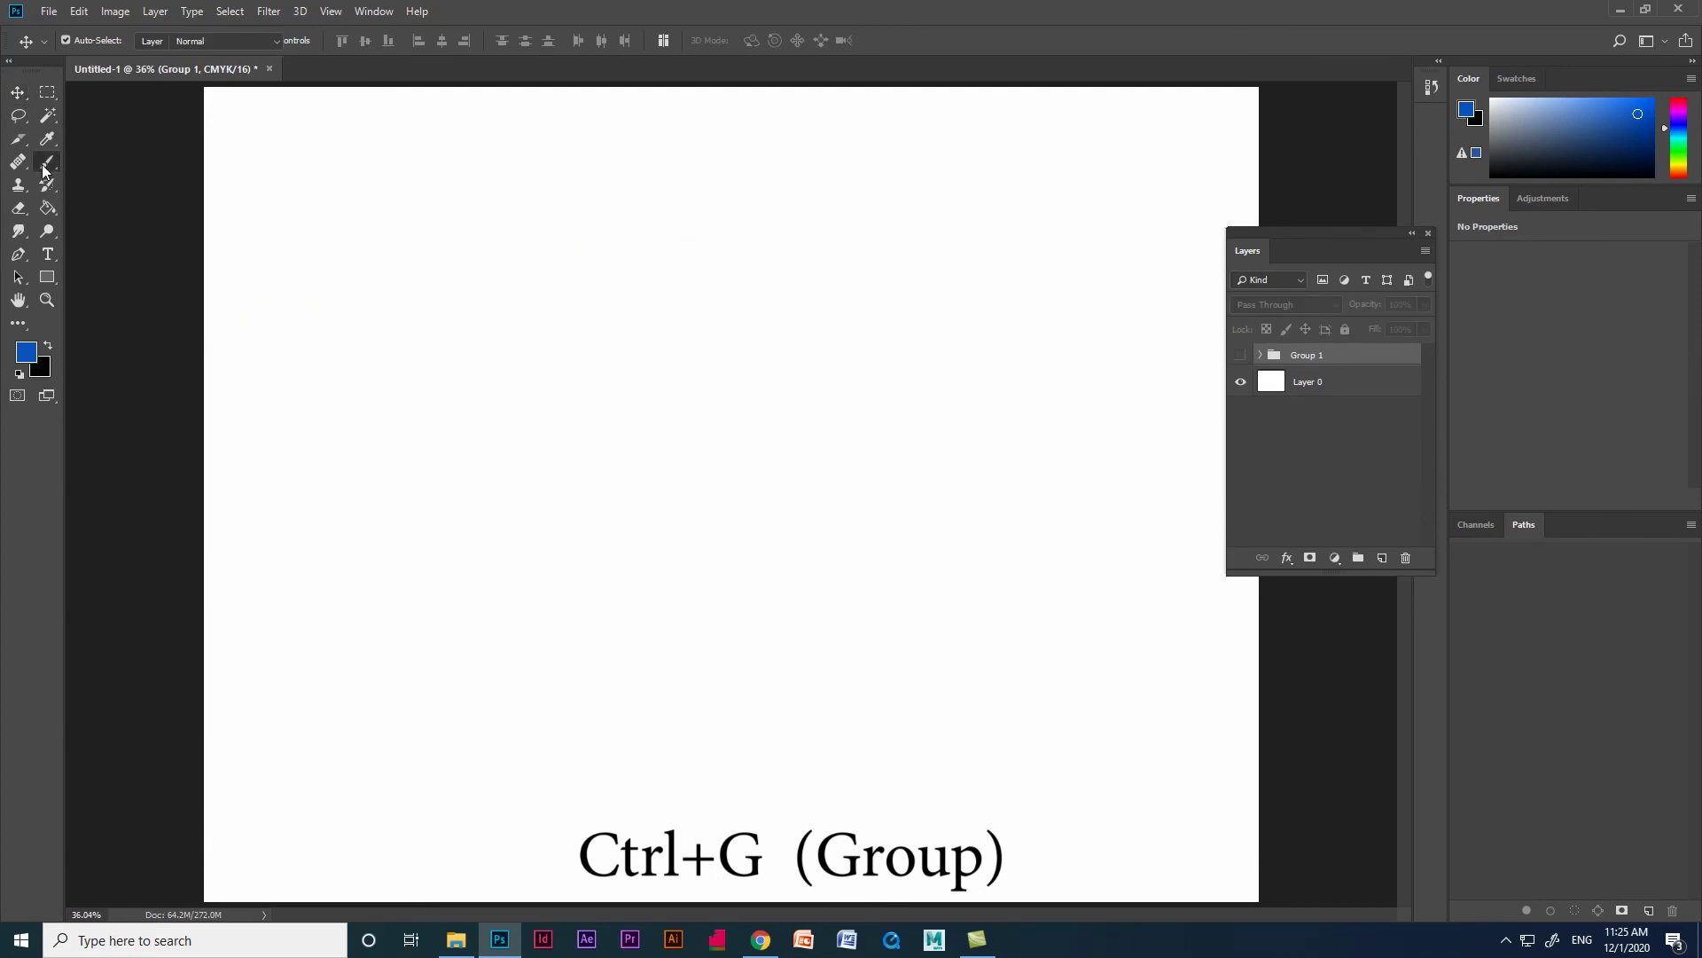
click(98, 163)
key(ctrl+shift+alt+n)
right_click(96, 88)
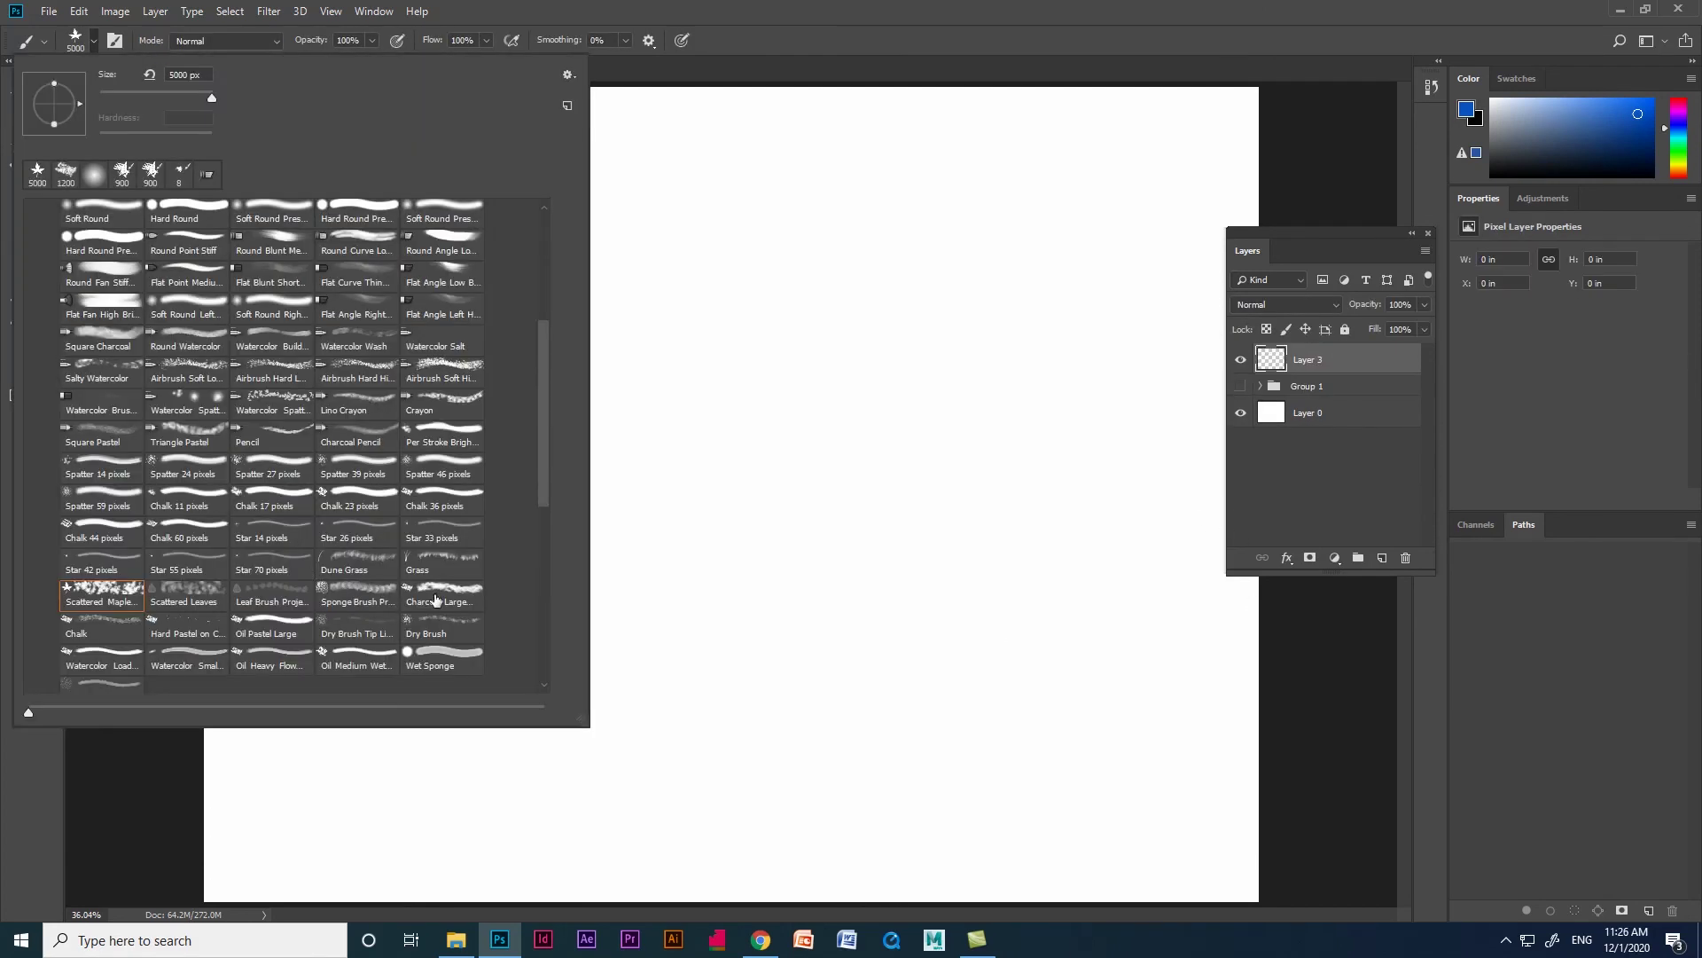
click(440, 591)
click(828, 38)
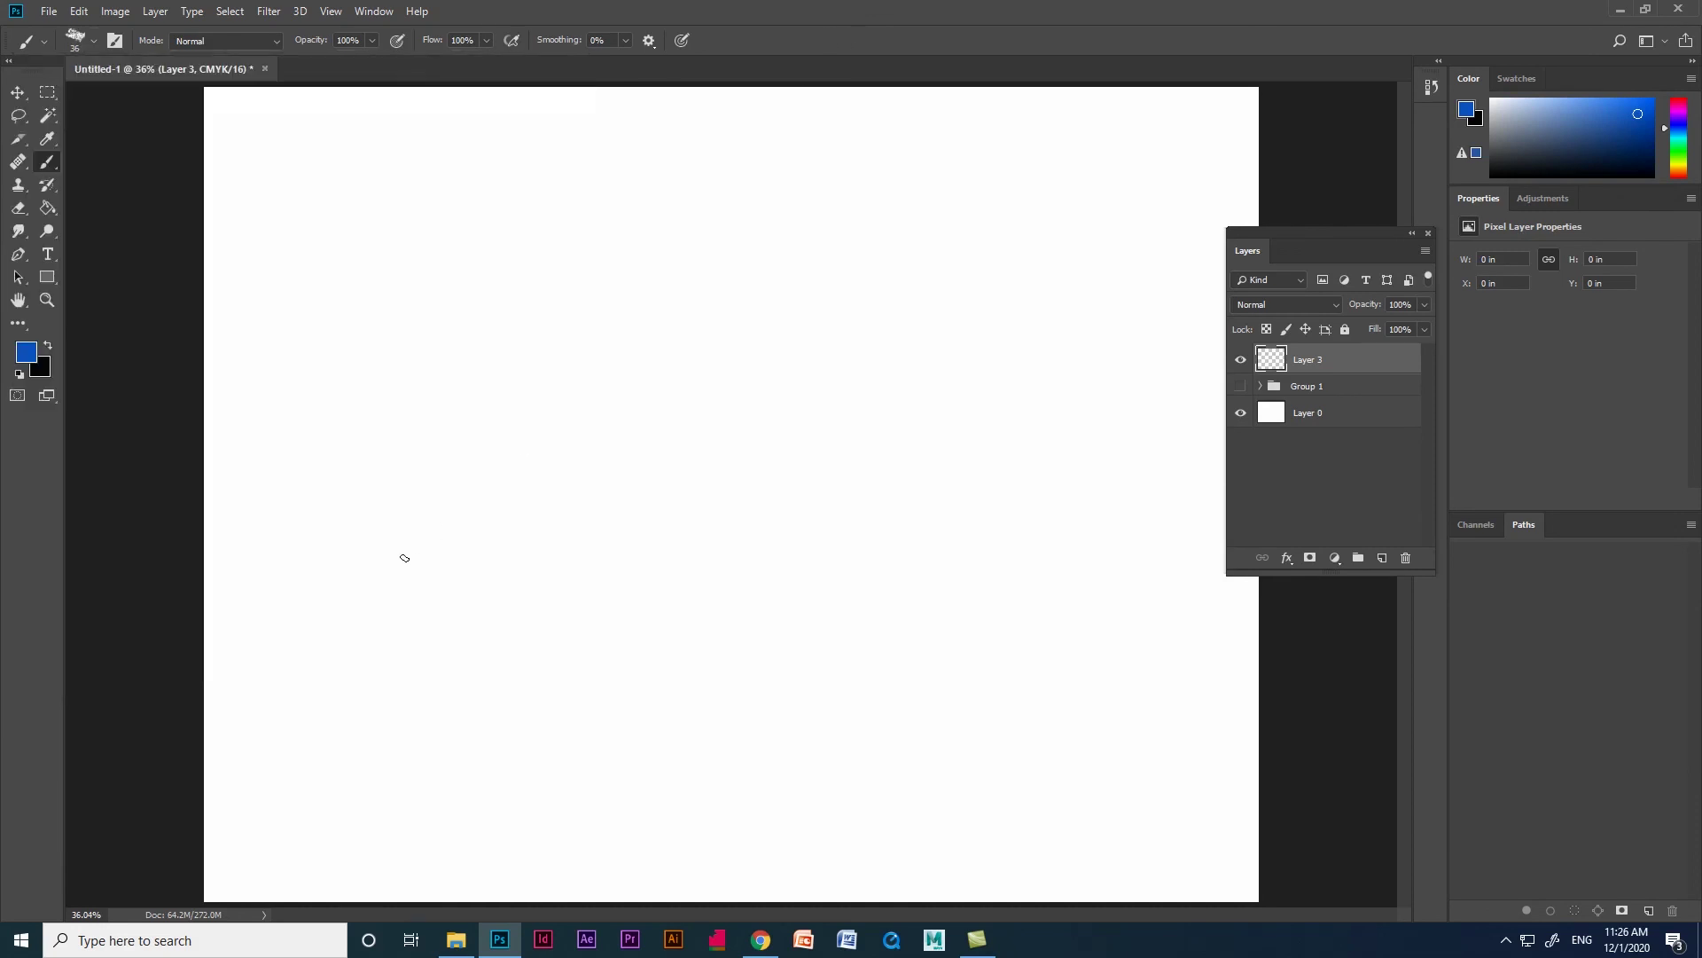
key(bracketright)
key(bracketright)
key(bracketright)
key(bracketright)
key(bracketright)
key(bracketright)
key(bracketright)
key(bracketright)
key(bracketright)
key(bracketright)
key(bracketright)
key(bracketright)
key(bracketright)
key(bracketright)
key(bracketright)
key(bracketright)
key(bracketright)
key(bracketright)
key(bracketright)
key(bracketright)
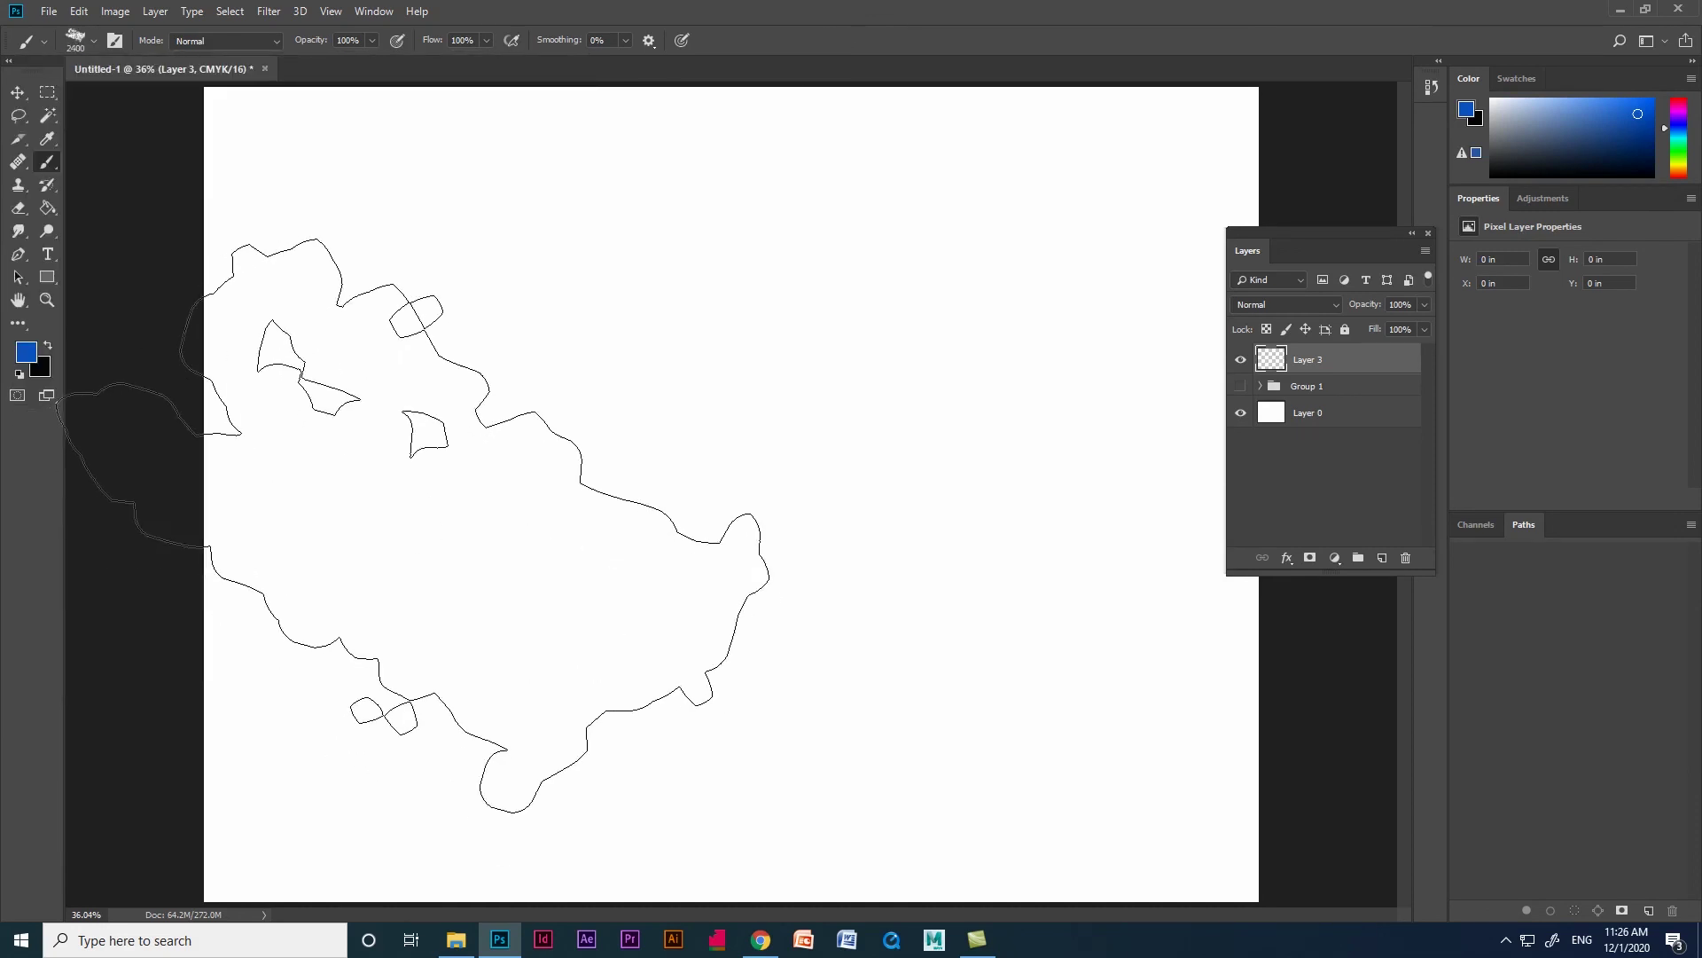
click(382, 520)
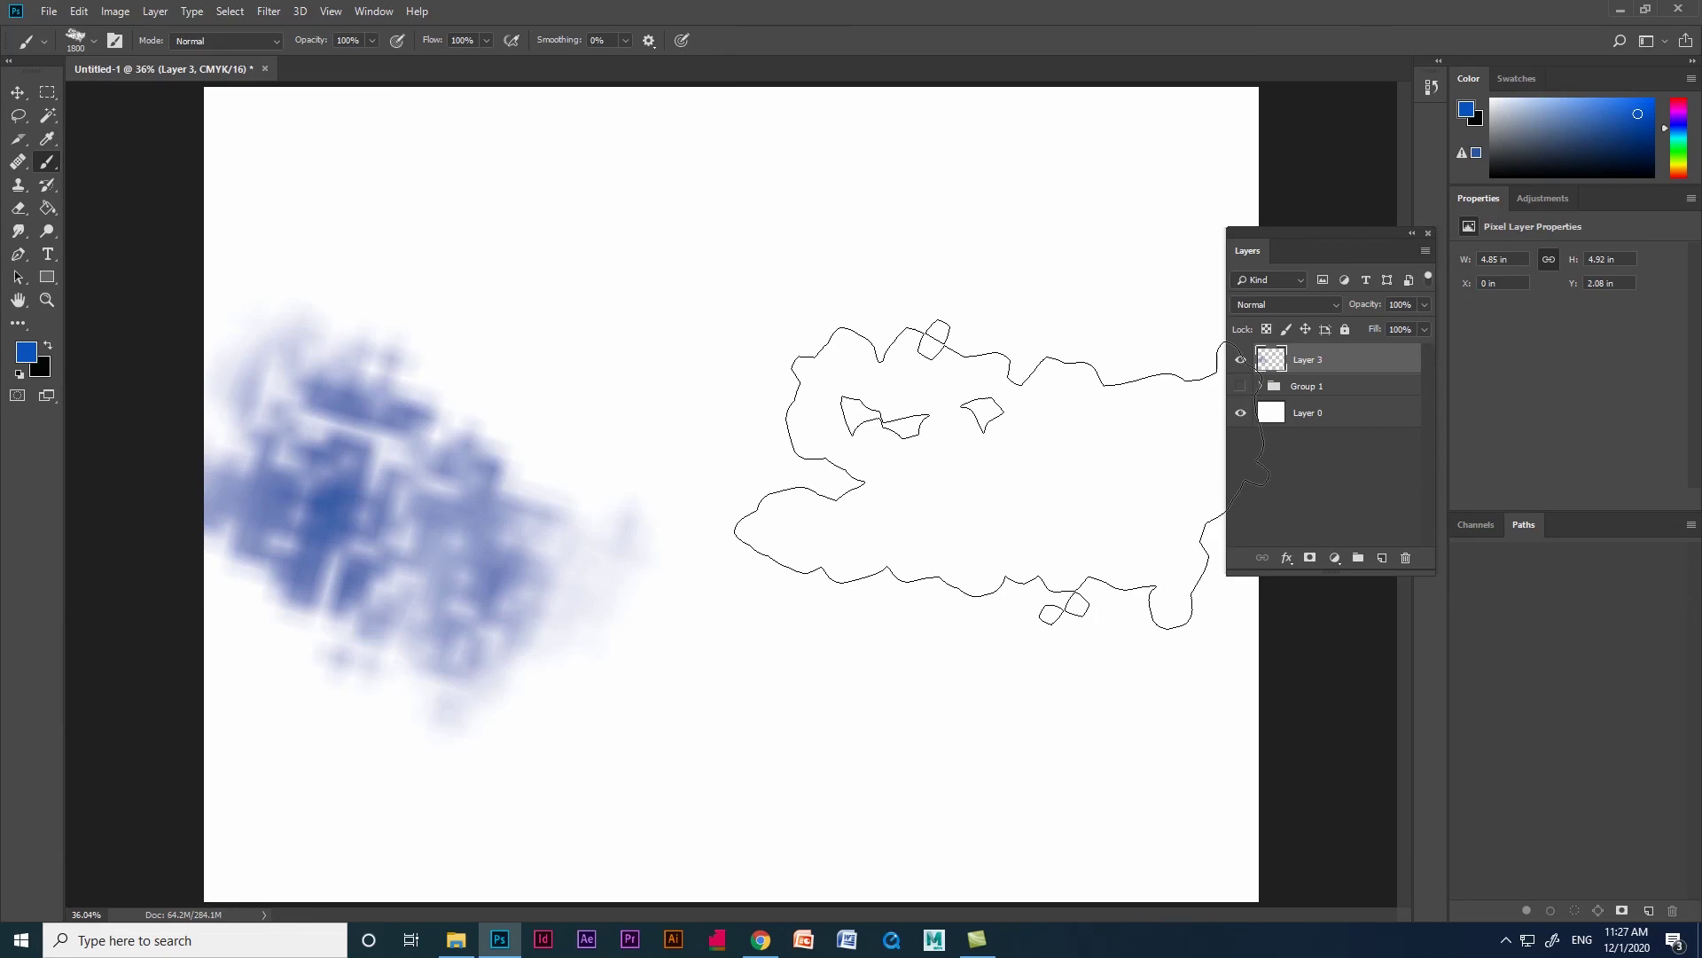
drag(989, 489, 1006, 461)
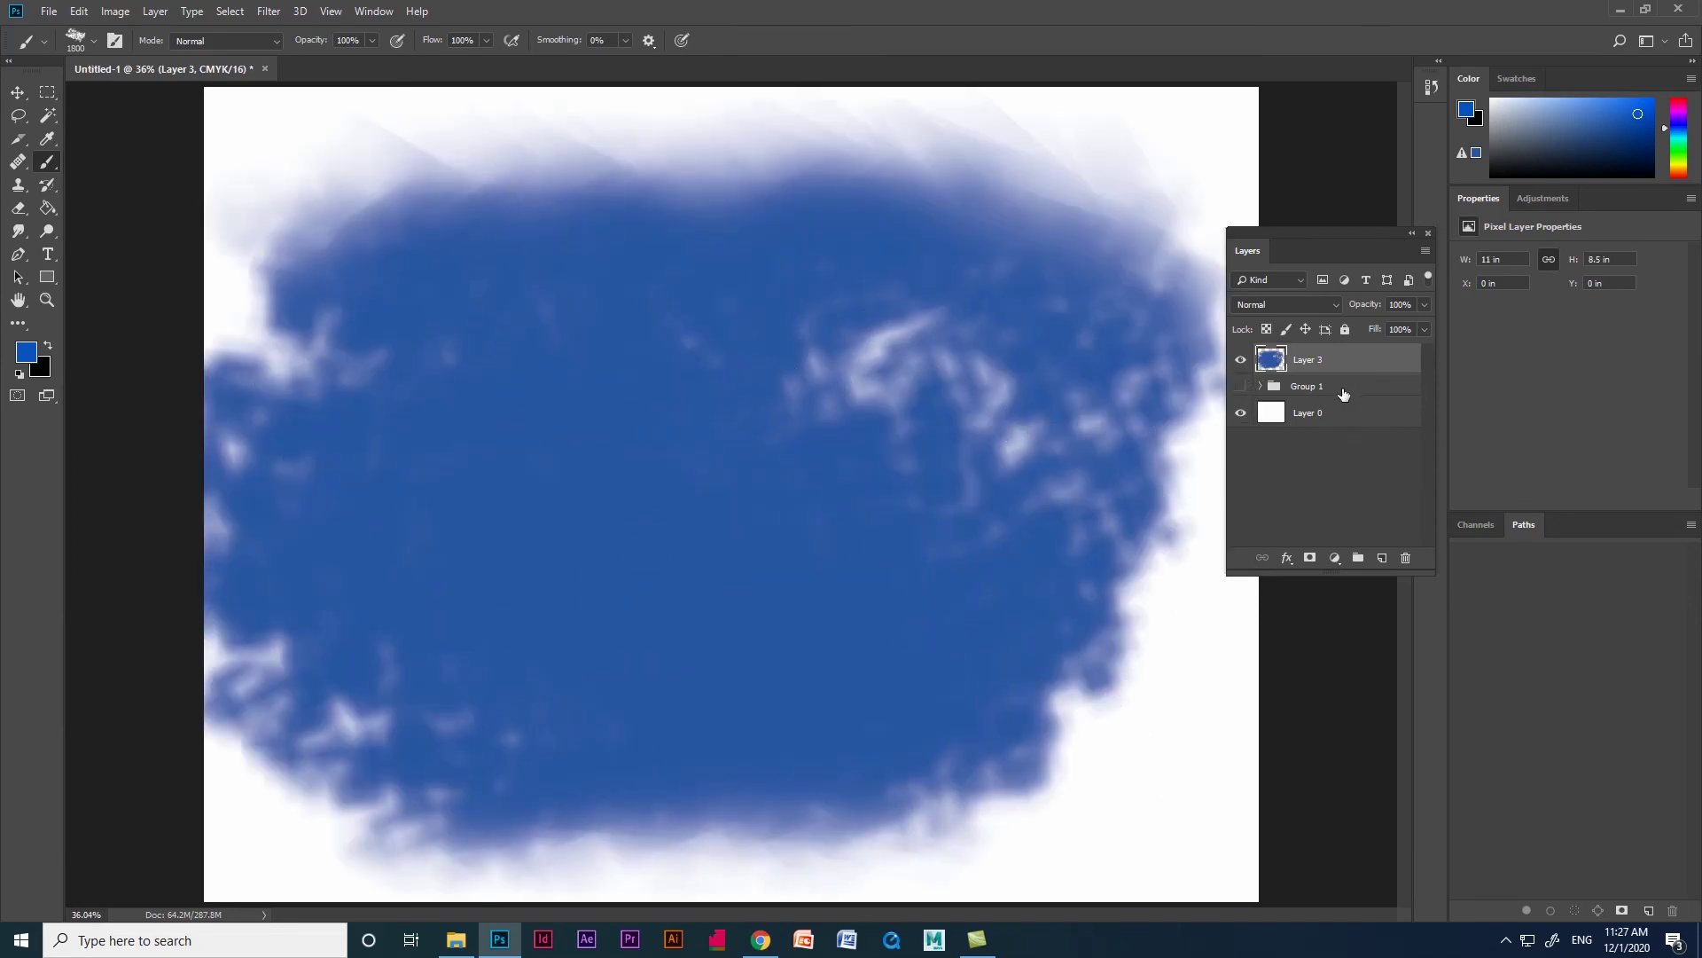
Step: Scale the blue stroke to about 82%, stretching its left edge to roughly 10.64 in wide
key(ctrl+t)
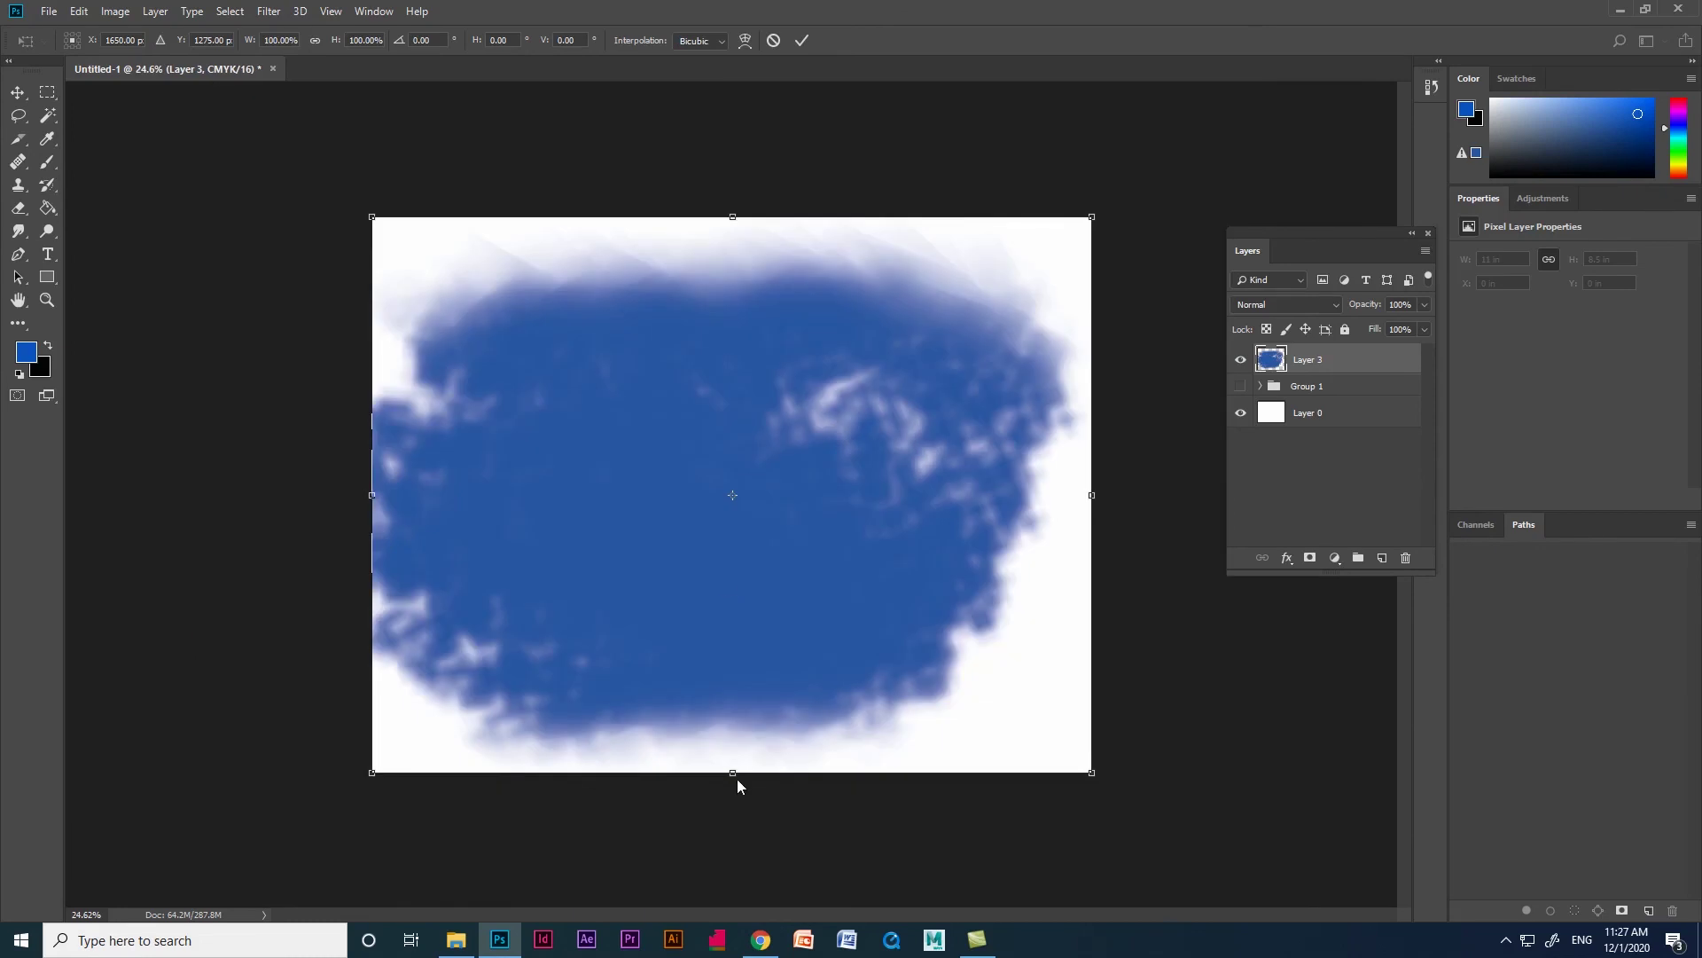
drag(1096, 774, 1028, 723)
drag(436, 495, 321, 494)
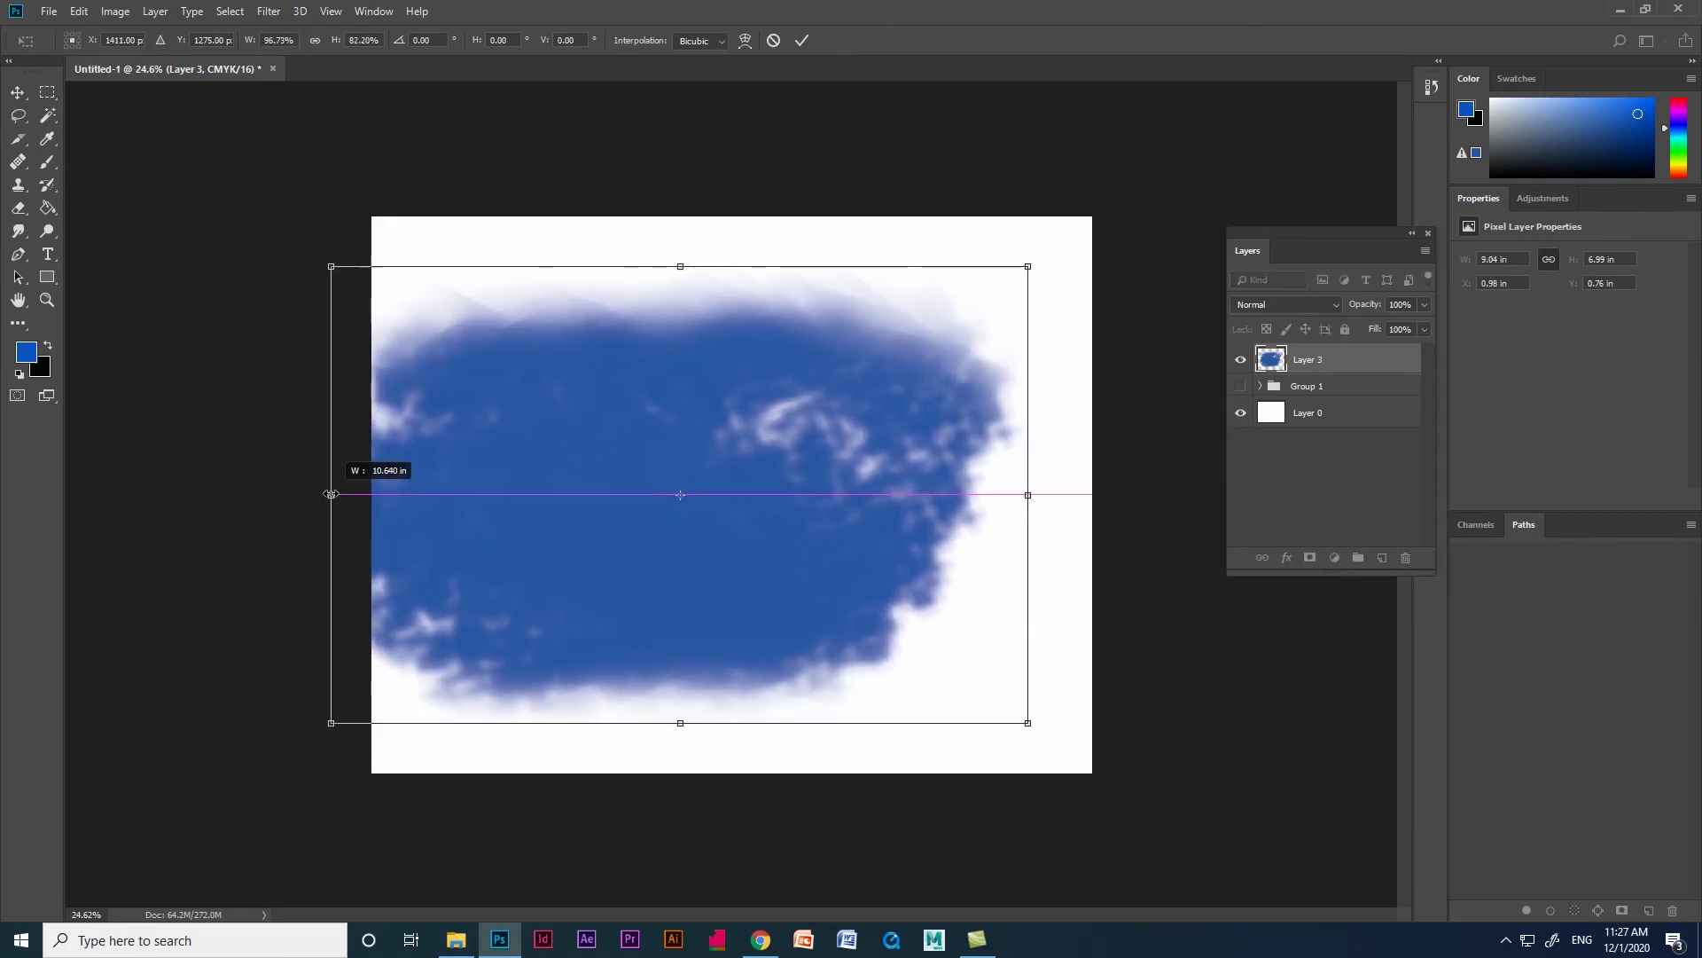
key(Return)
Step: Place bread-chip-close-up-62097.jpg as an embedded smart object on a new layer above Layer 3
key(b)
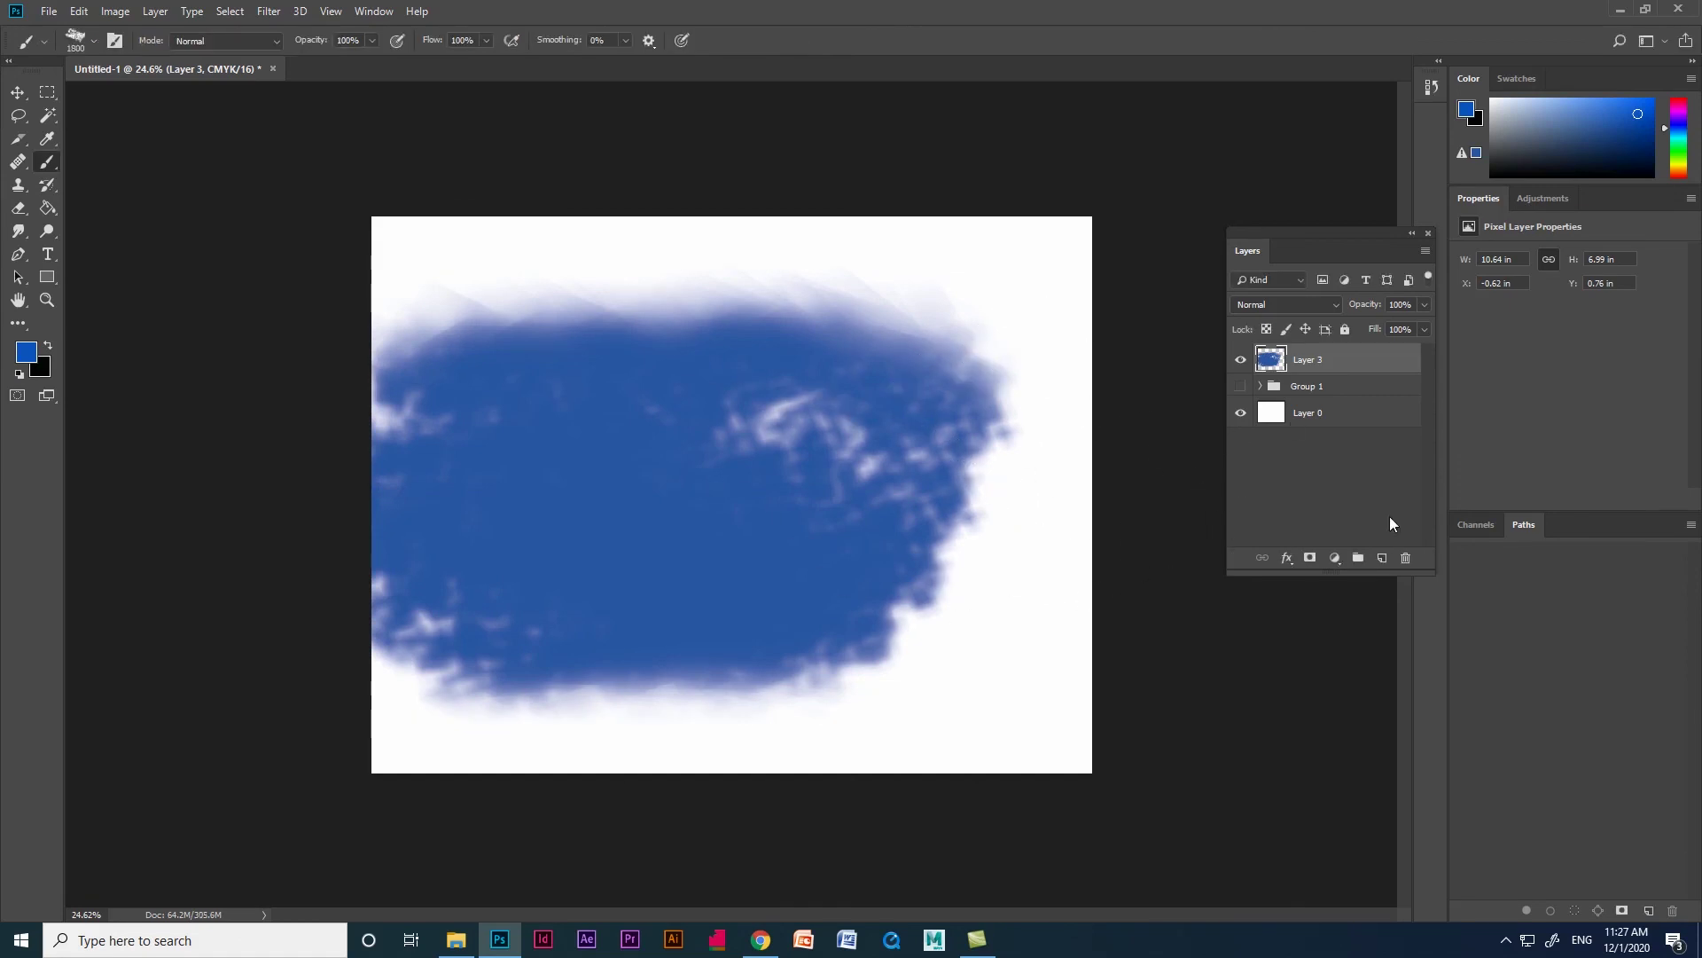
click(1382, 558)
click(49, 11)
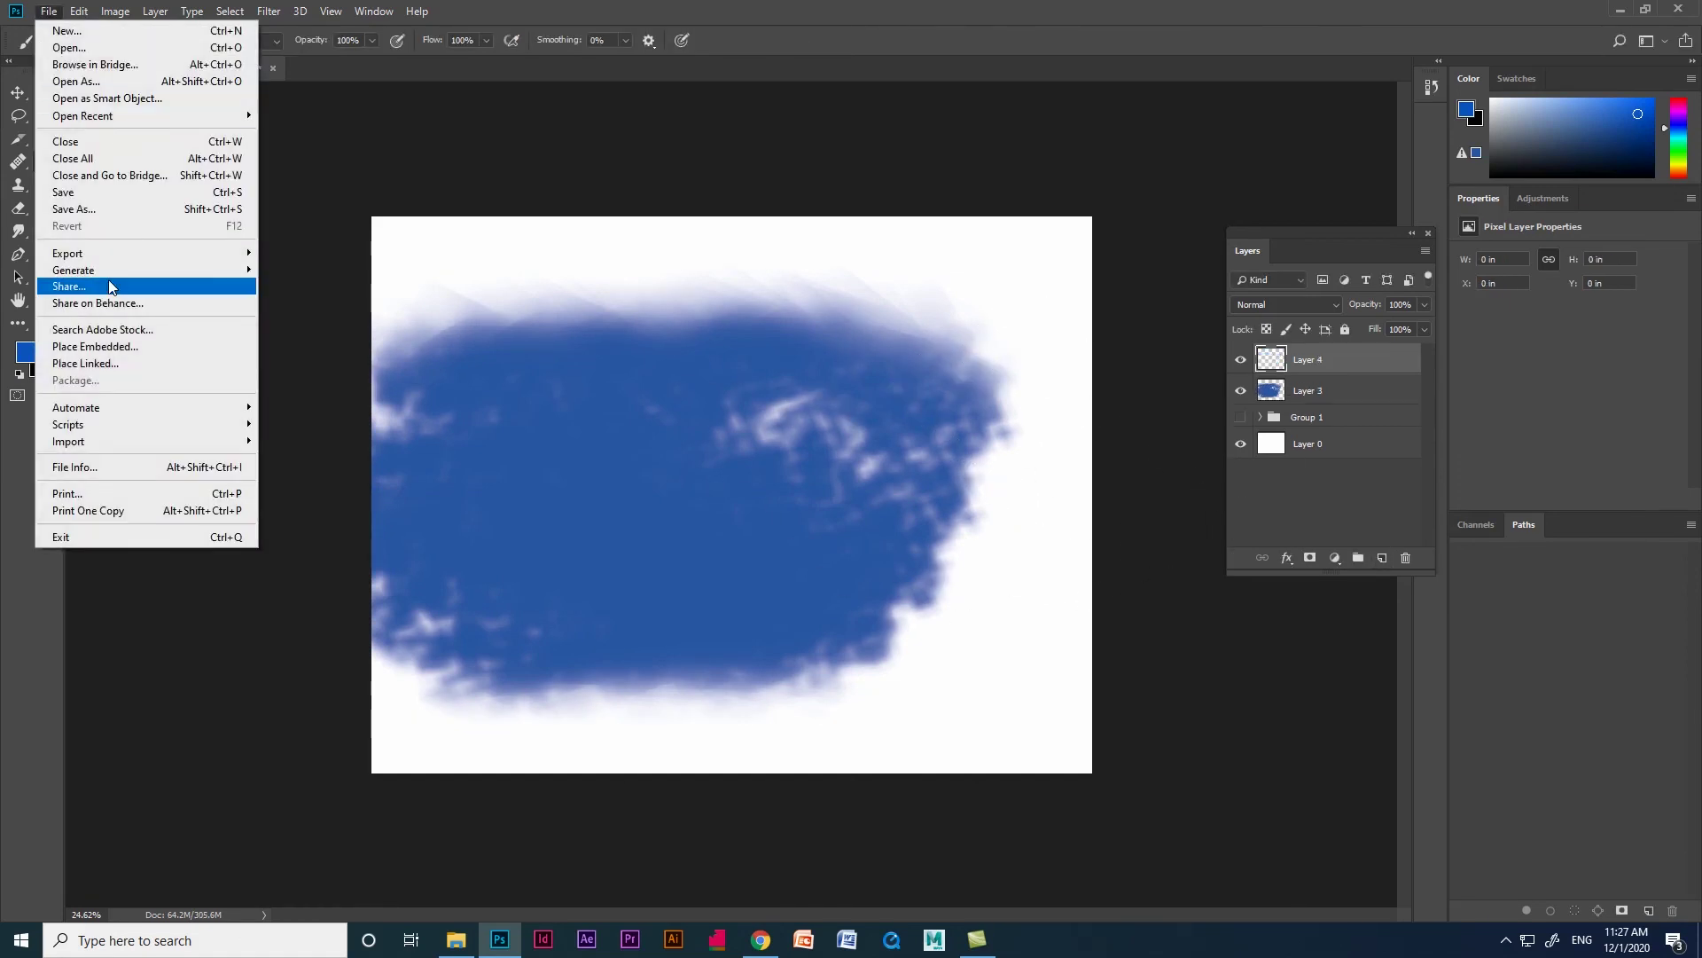
click(107, 347)
click(1057, 164)
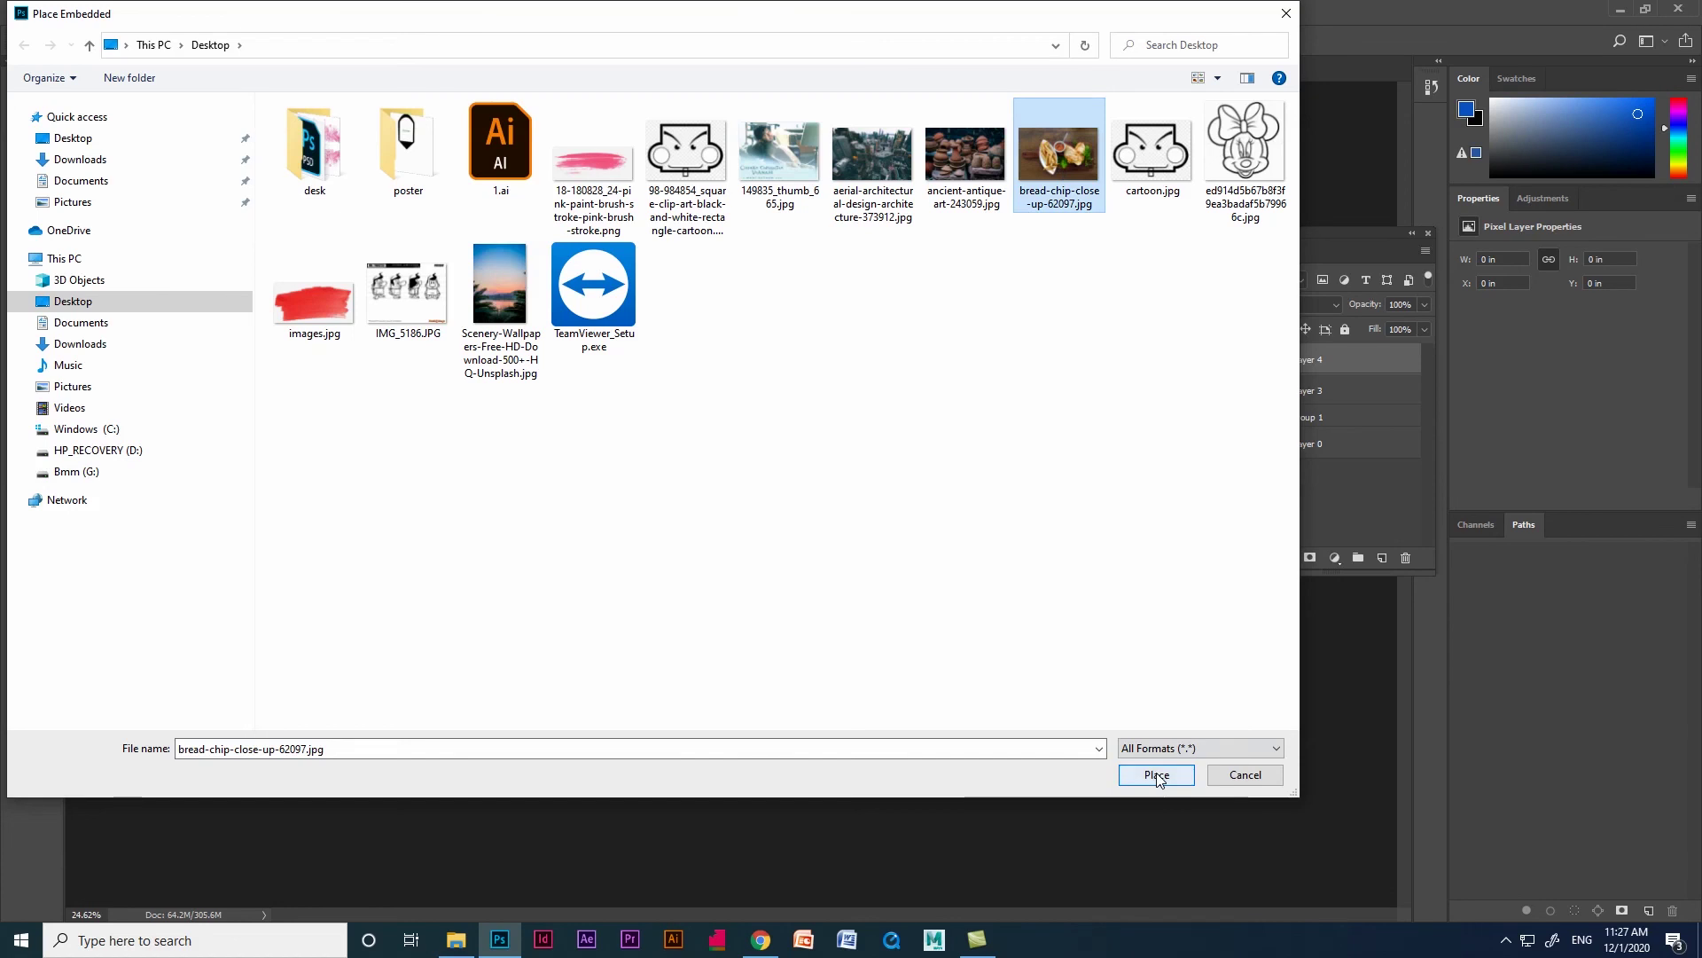
click(1156, 774)
key(Return)
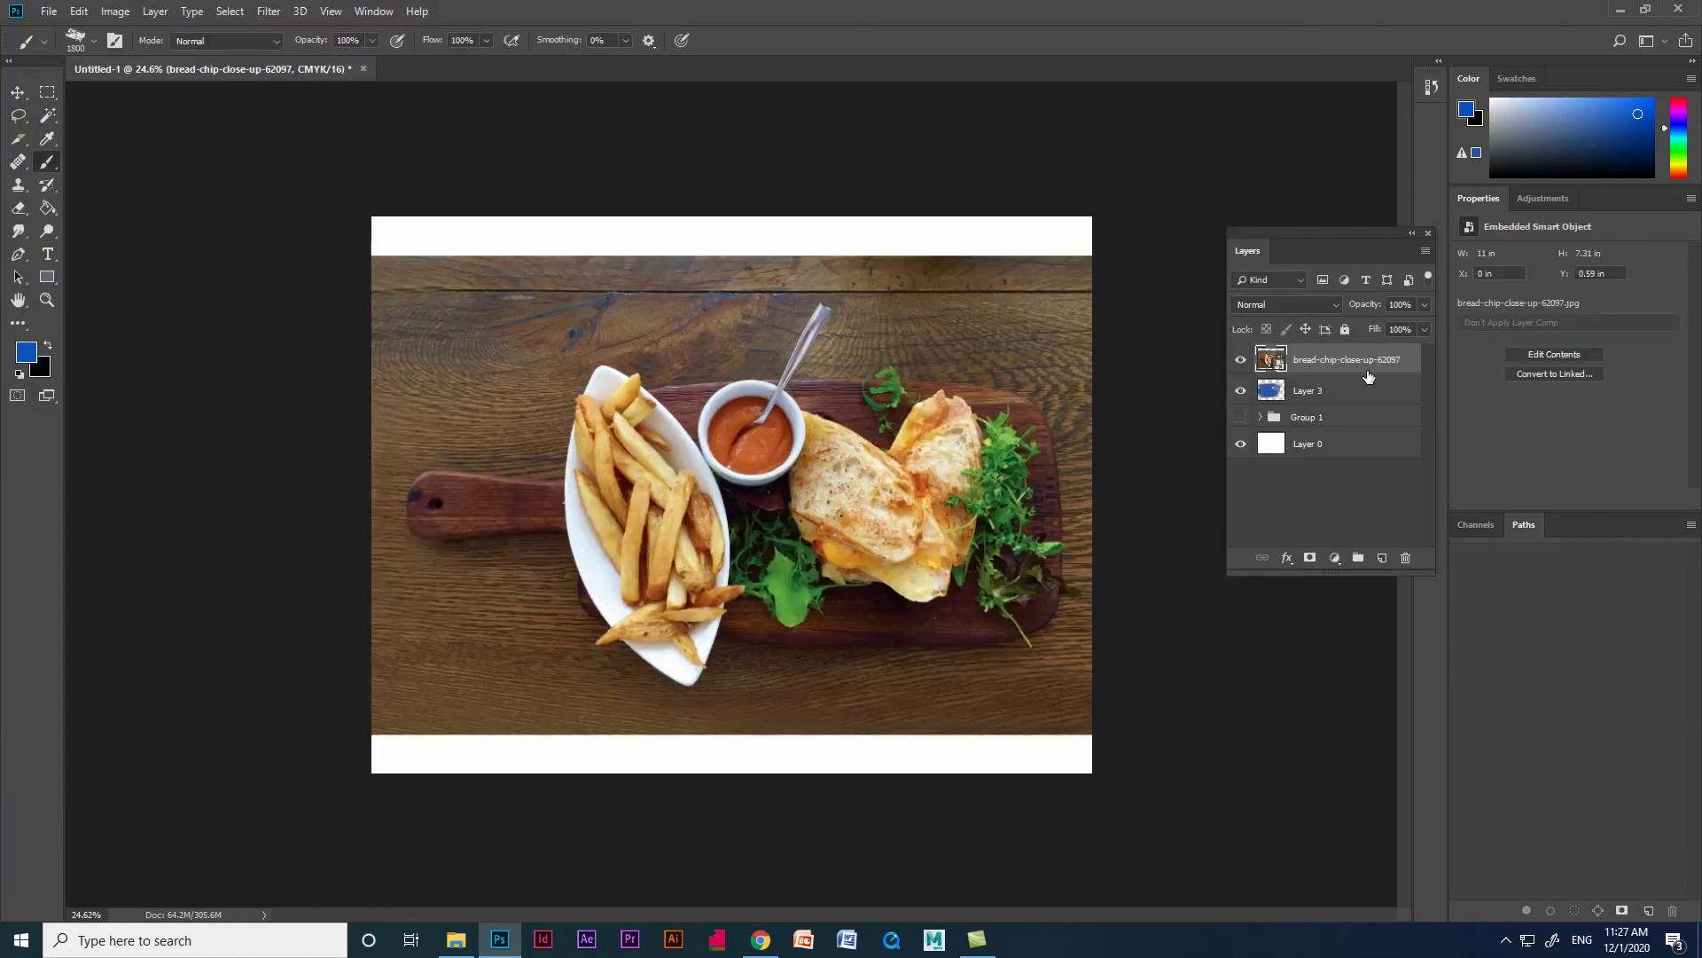
right_click(1365, 357)
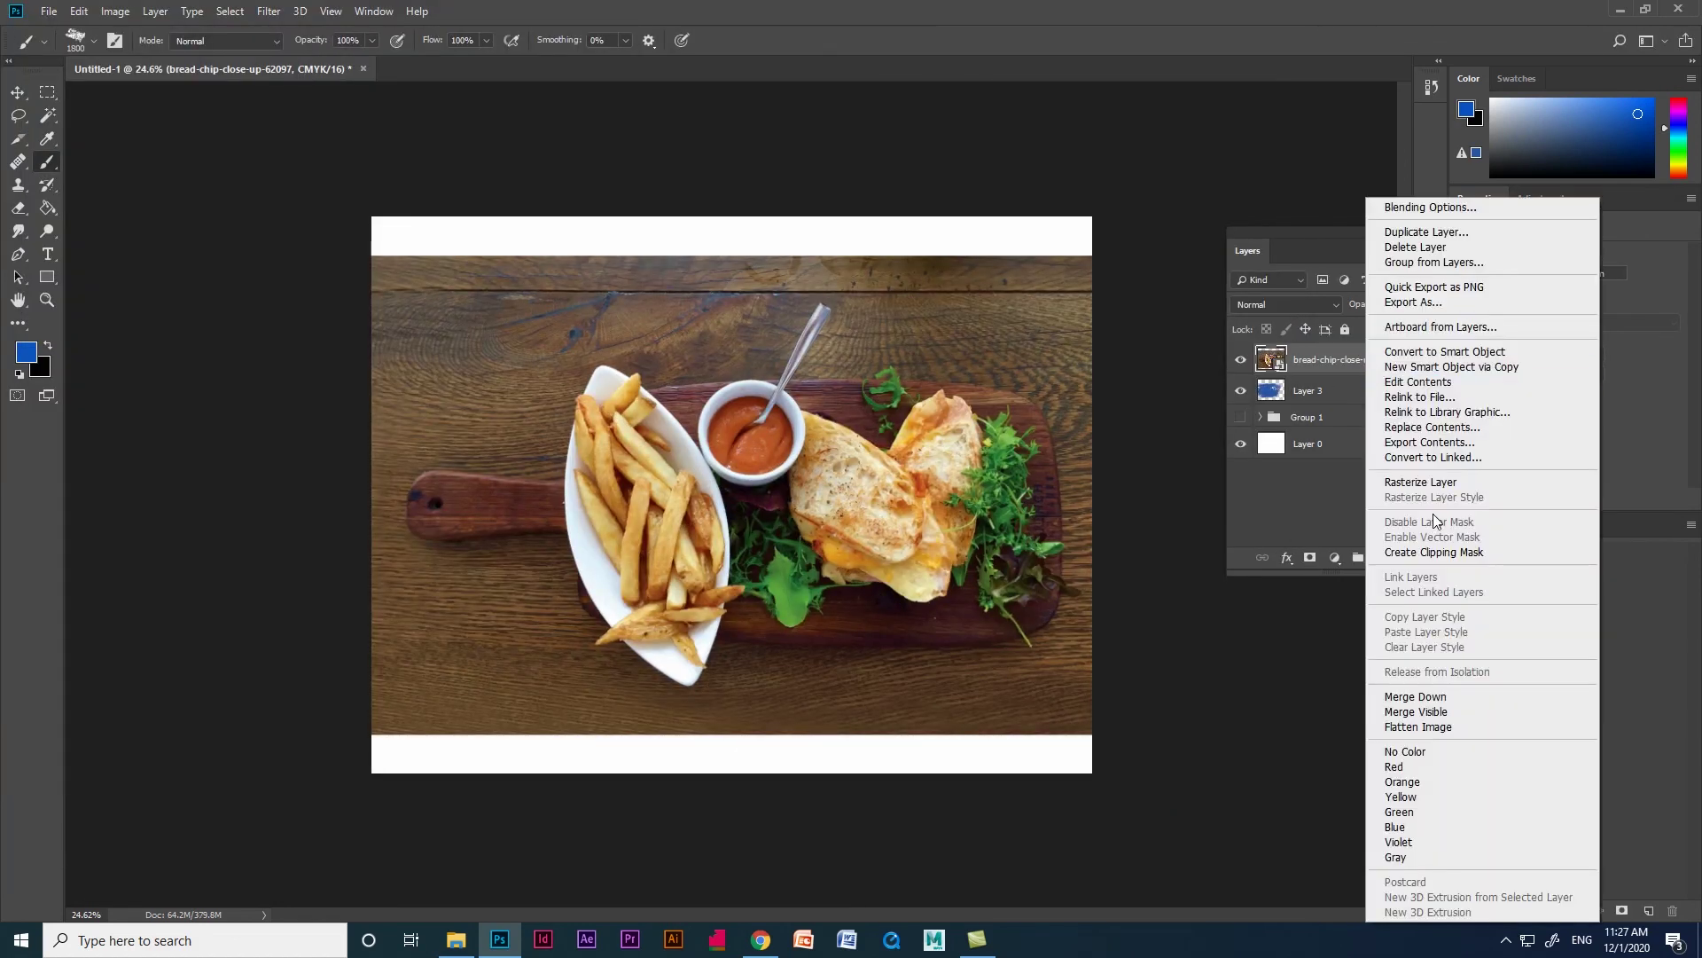
Step: Make the bread-chip photo a clipping mask on Layer 3 and drag it left
click(1434, 553)
key(v)
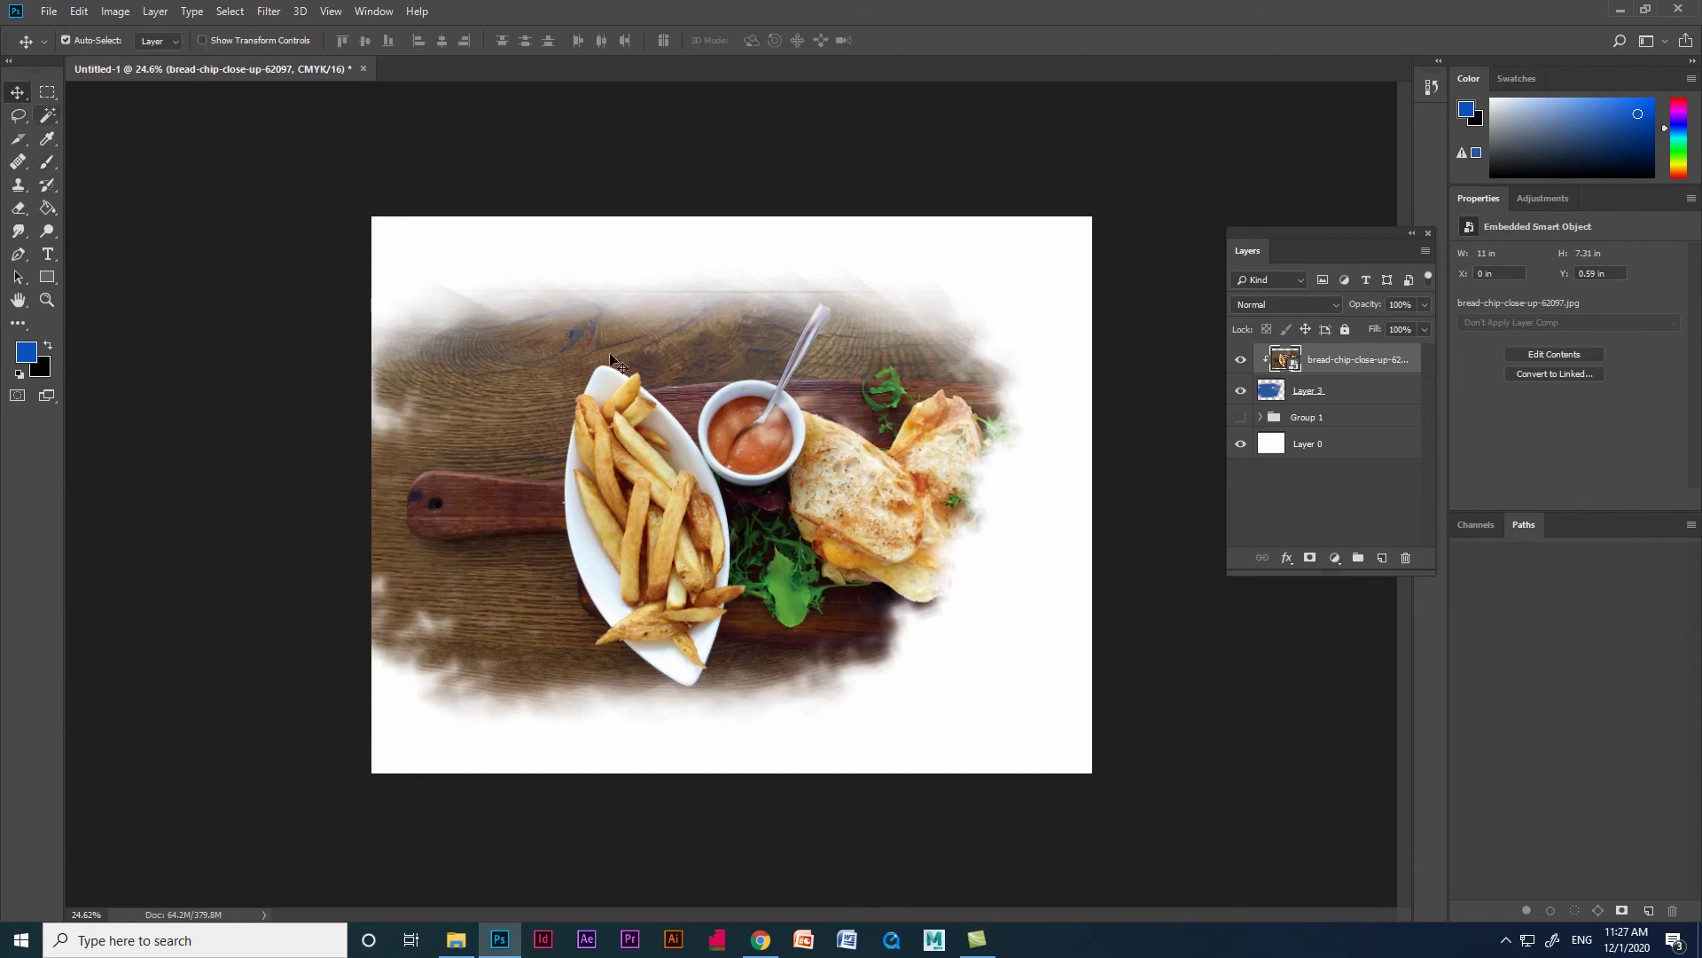
drag(696, 454, 609, 450)
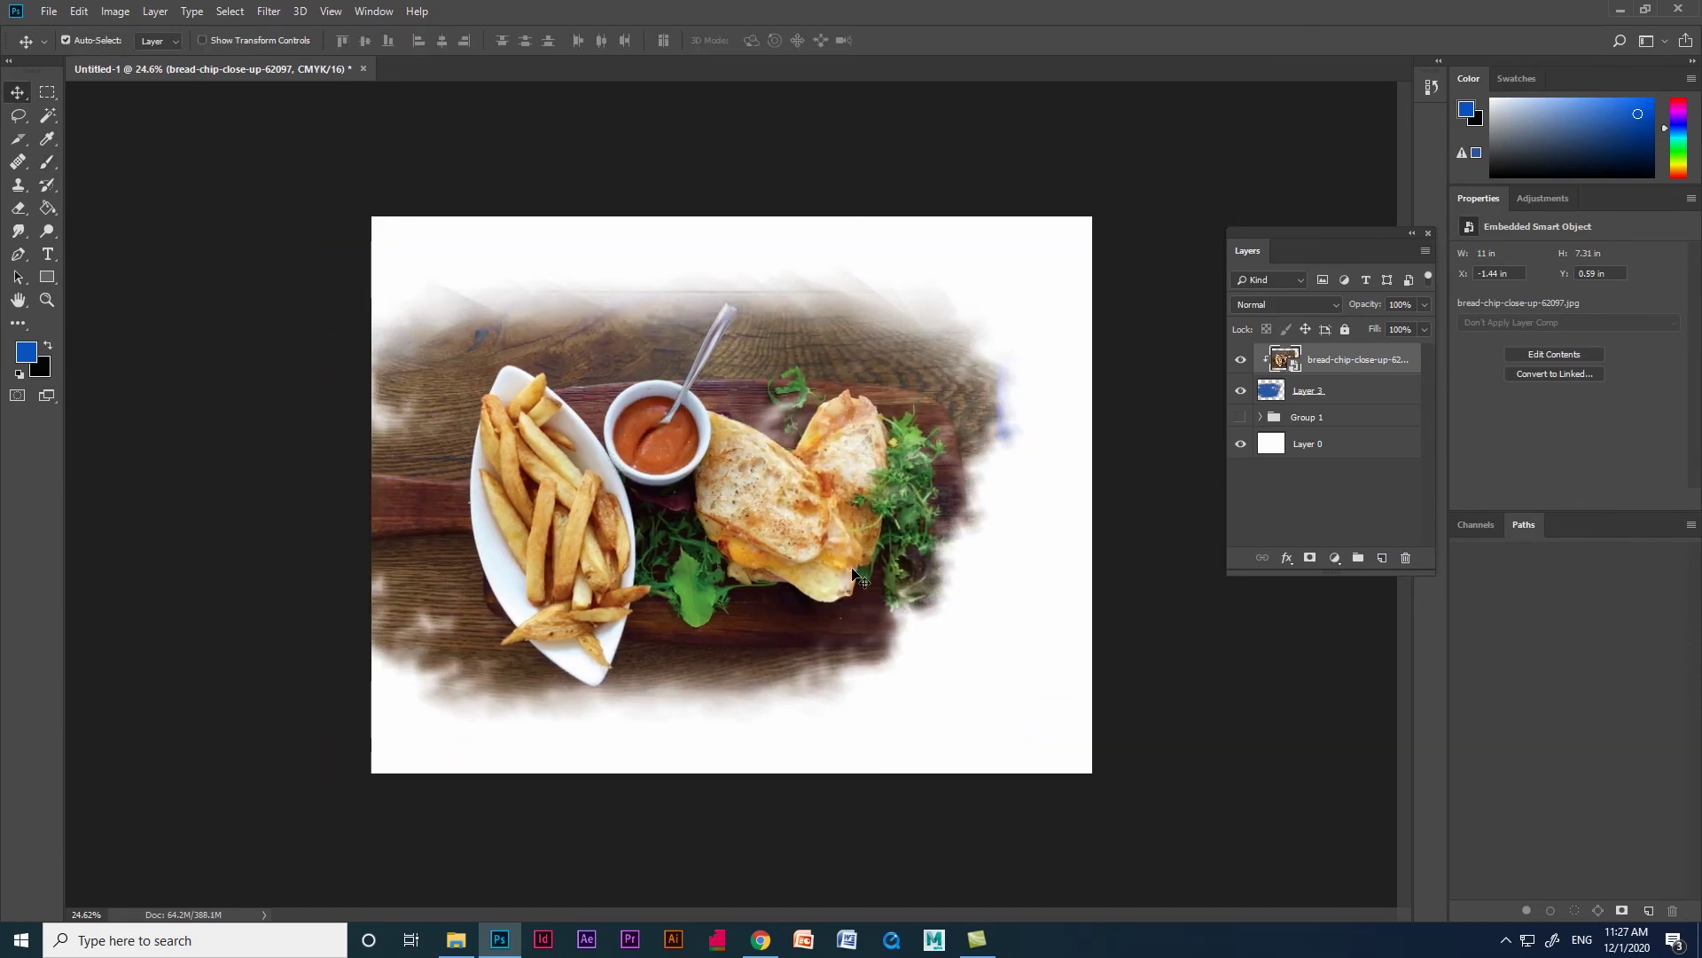